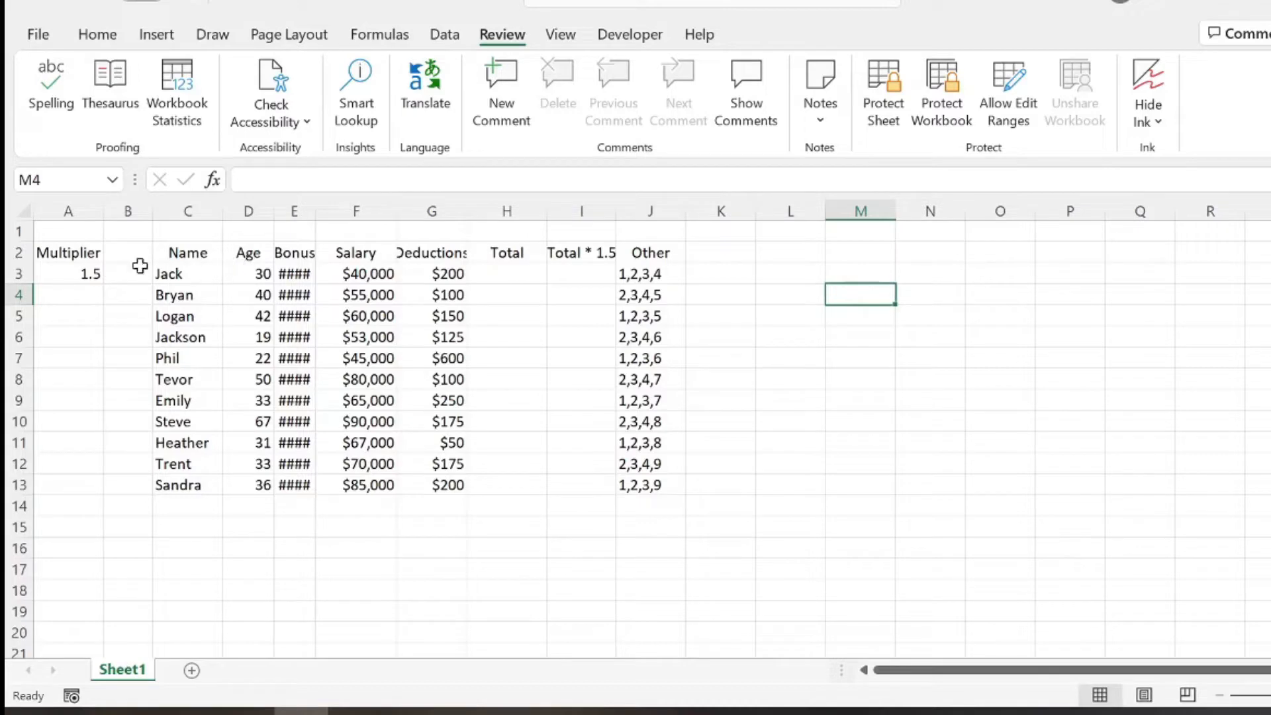
- Try selecting the employee table freehand from the Name header across its columns and down its rows
left_click_drag(186, 256, 613, 361)
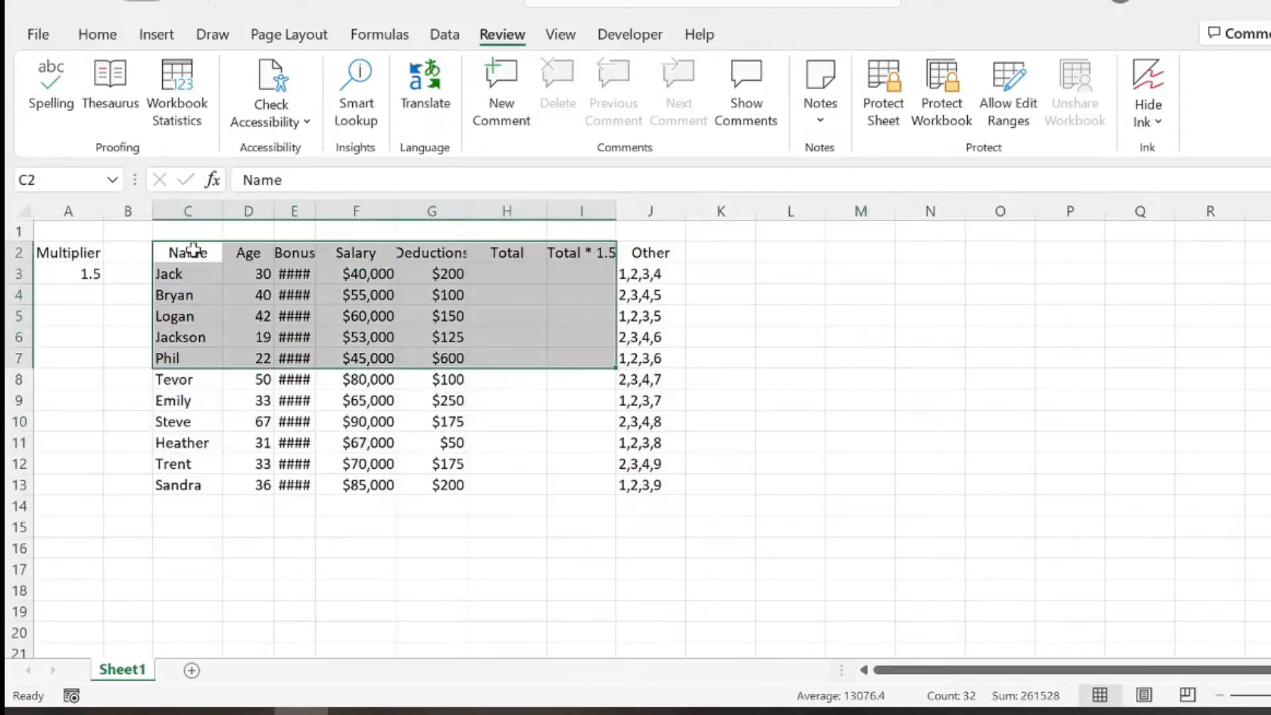
left_click(294, 273)
left_click_drag(188, 253, 636, 508)
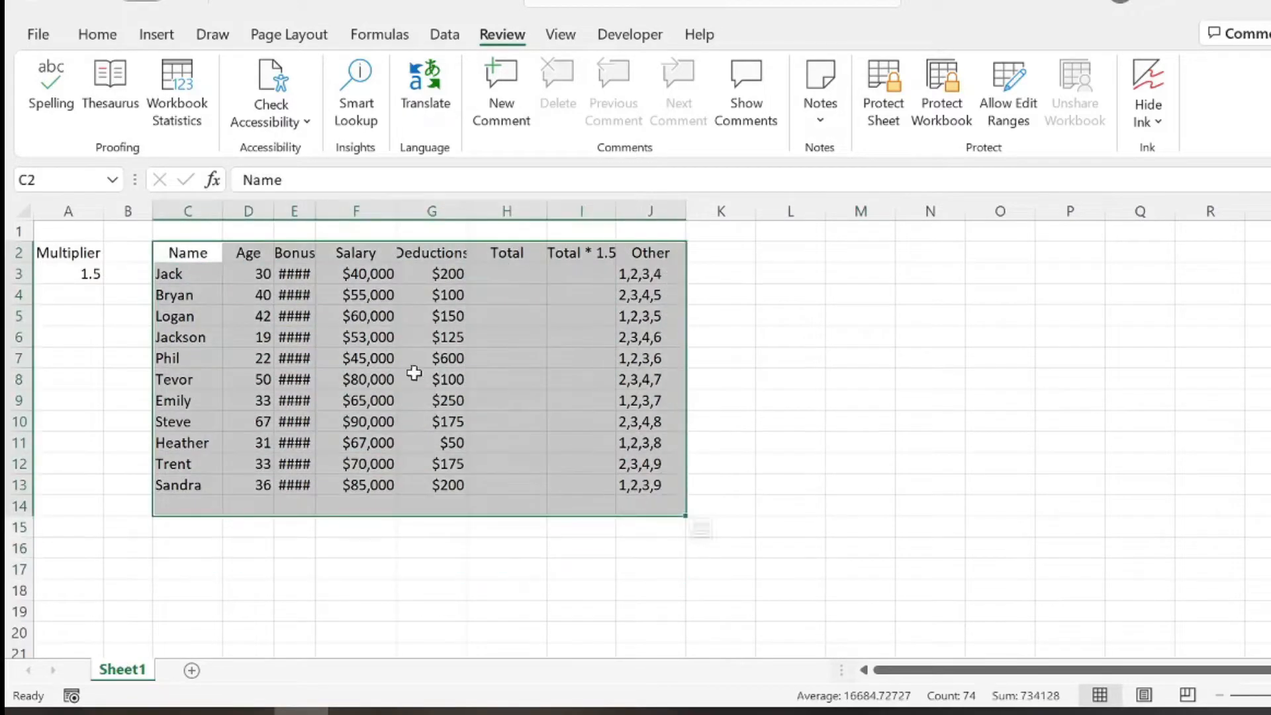
left_click_drag(192, 252, 740, 544)
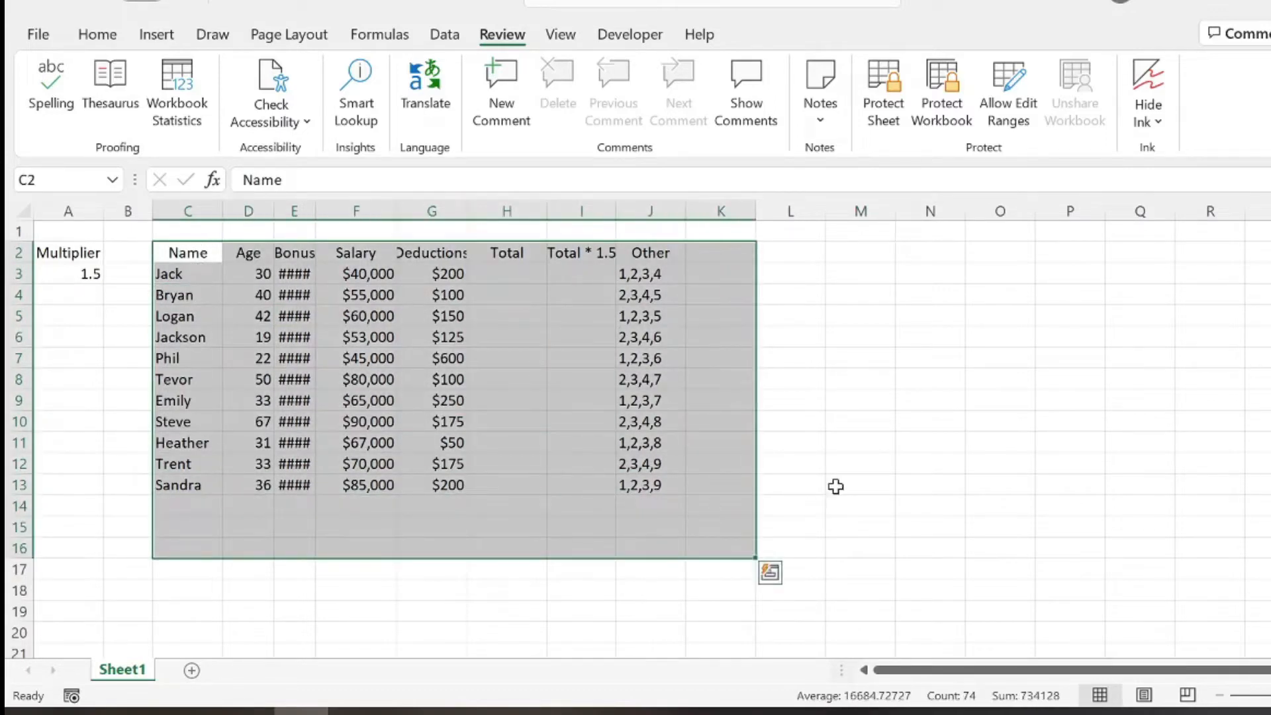
left_click(854, 487)
left_click_drag(174, 254, 965, 656)
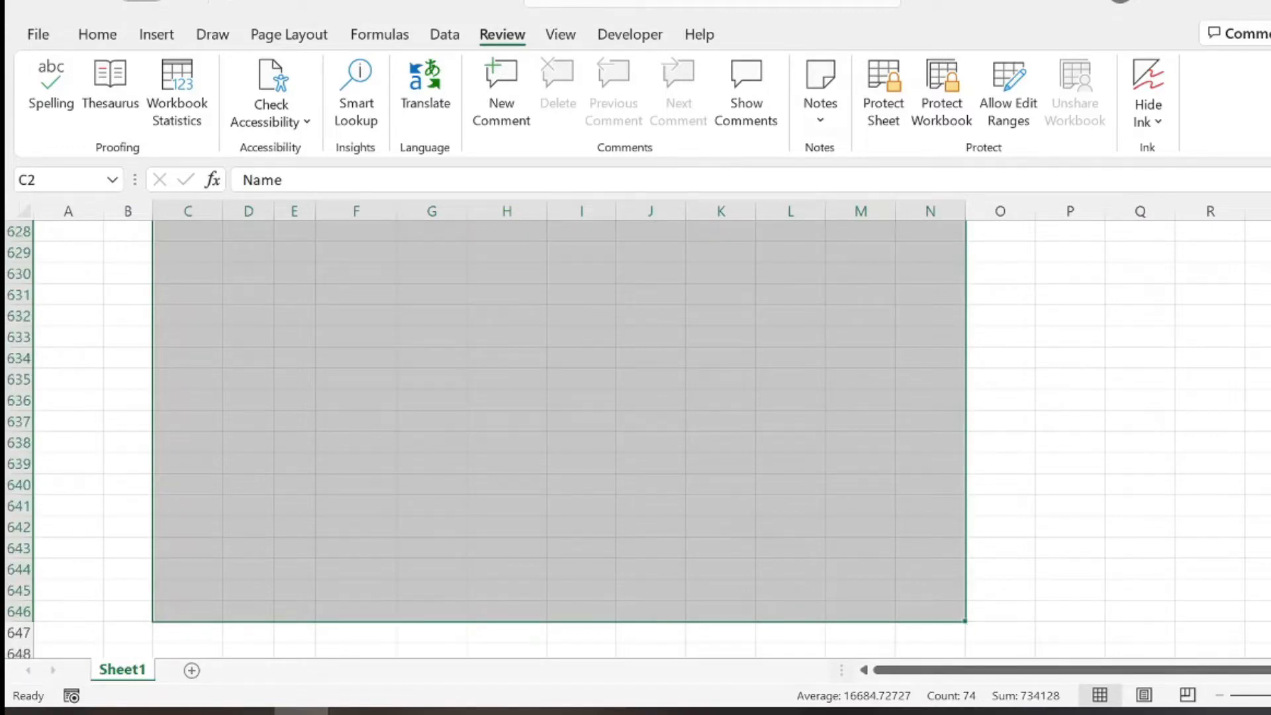
scroll(639, 439, "up", 20)
- Select the whole employee table from the Name header to the last filled row and column, range C2:J13
left_click(192, 249)
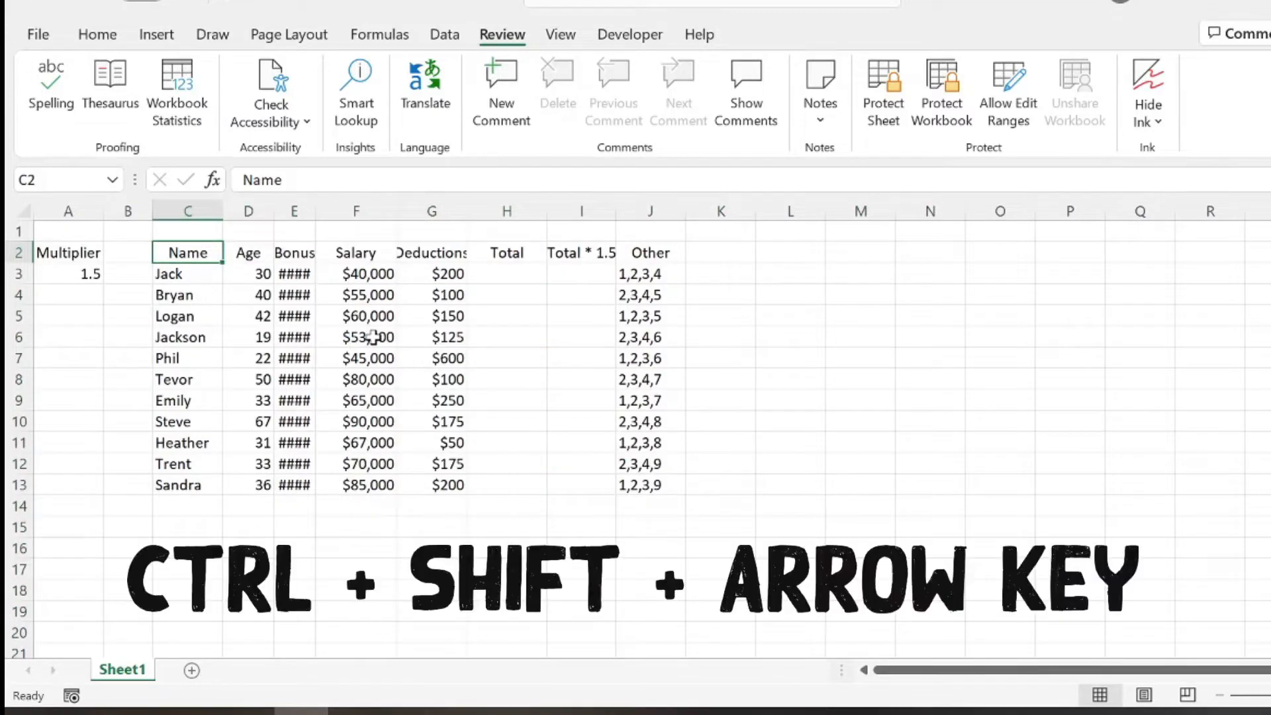
key("ctrl+shift+Right")
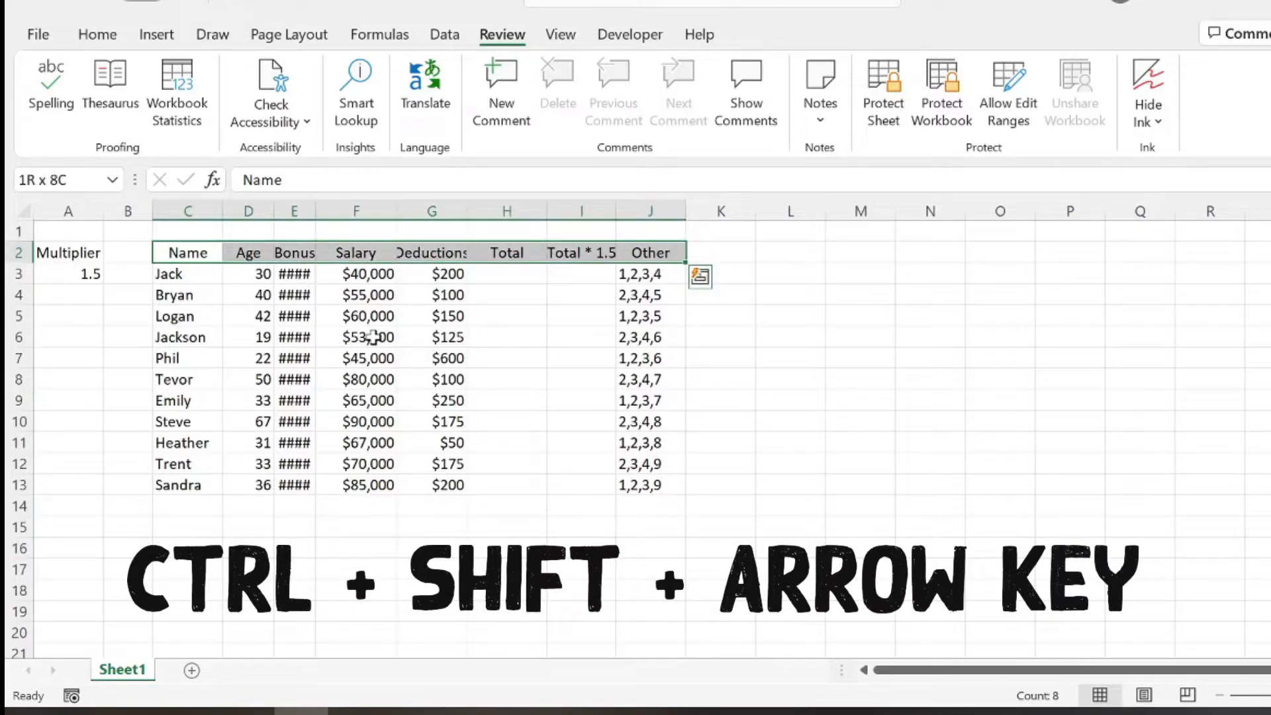
key("ctrl+shift+Down")
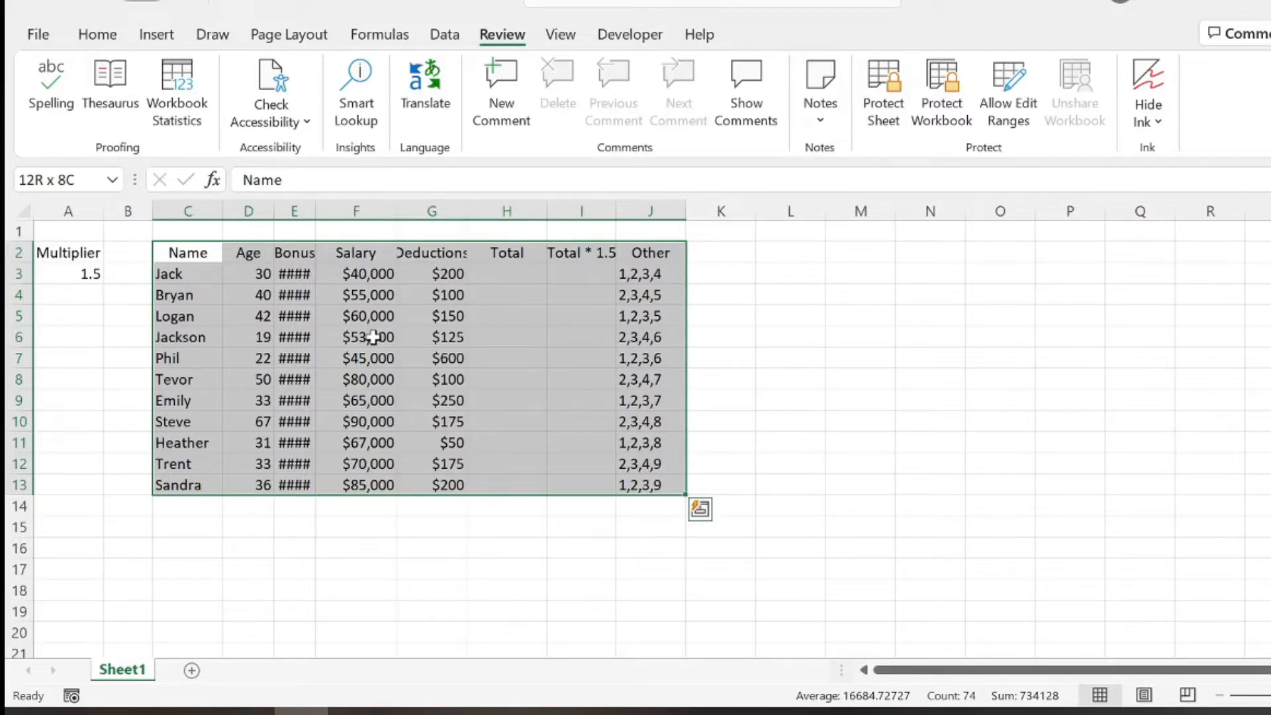
key("ctrl+shift+Down")
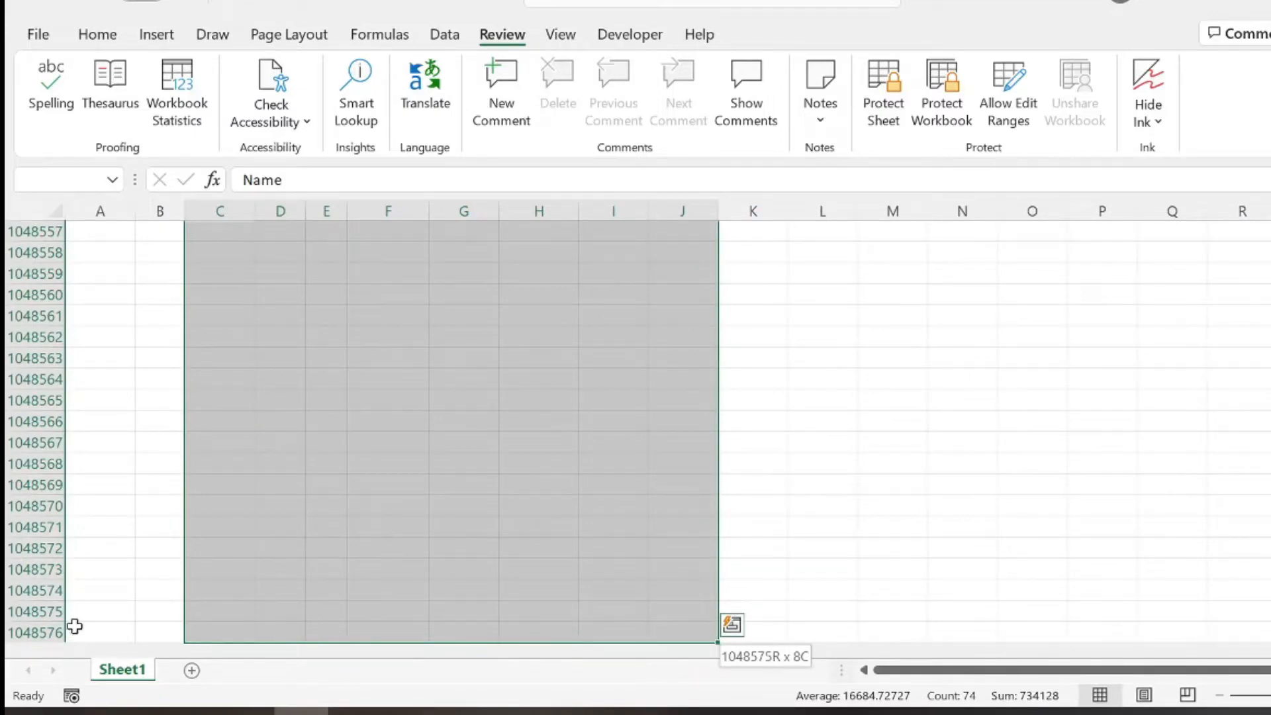
key("ctrl+shift+Up")
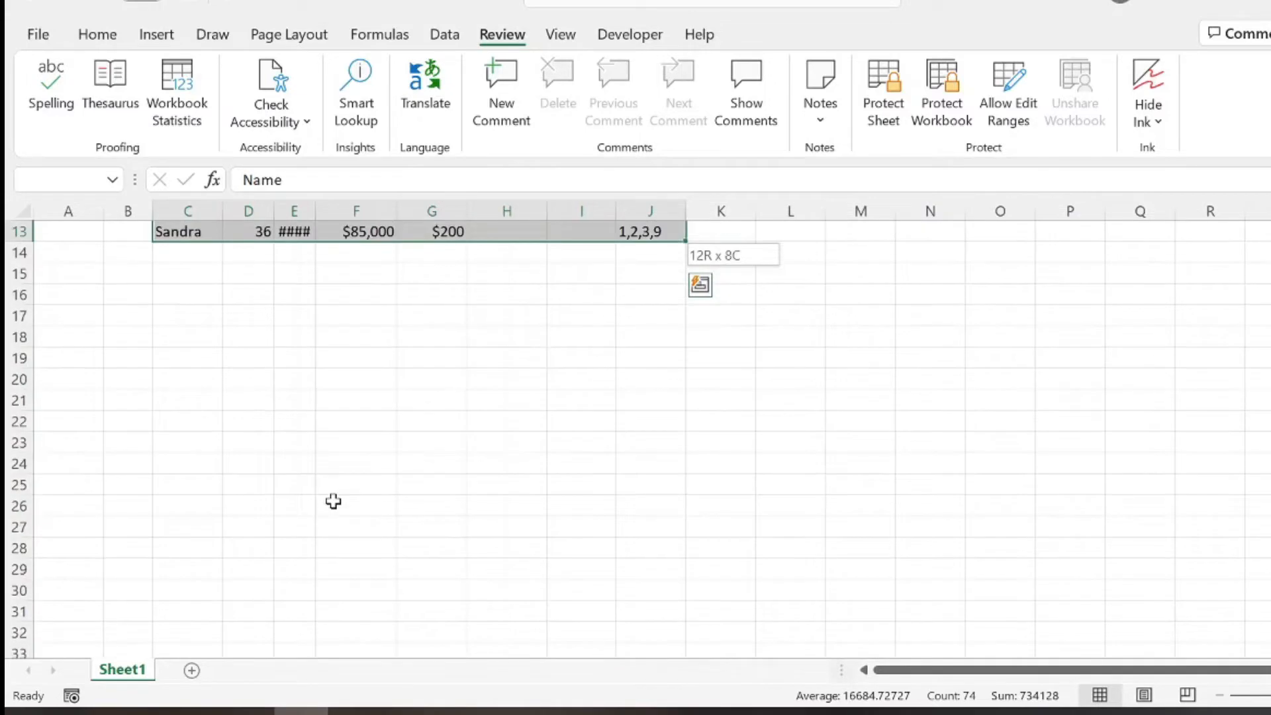
scroll(477, 463, "up", 4)
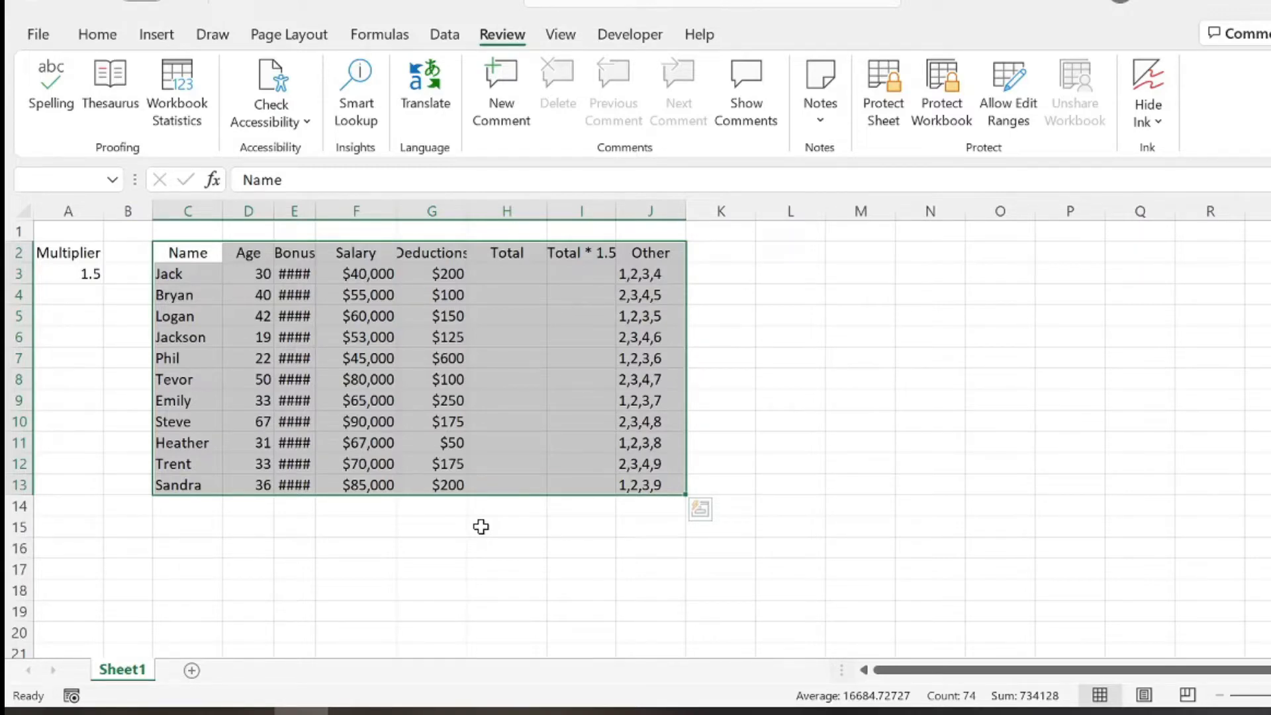
- Copy the selected employee table and paste it starting at cell L2, then bring up the Paste Special choices for that cell
right_click(431, 297)
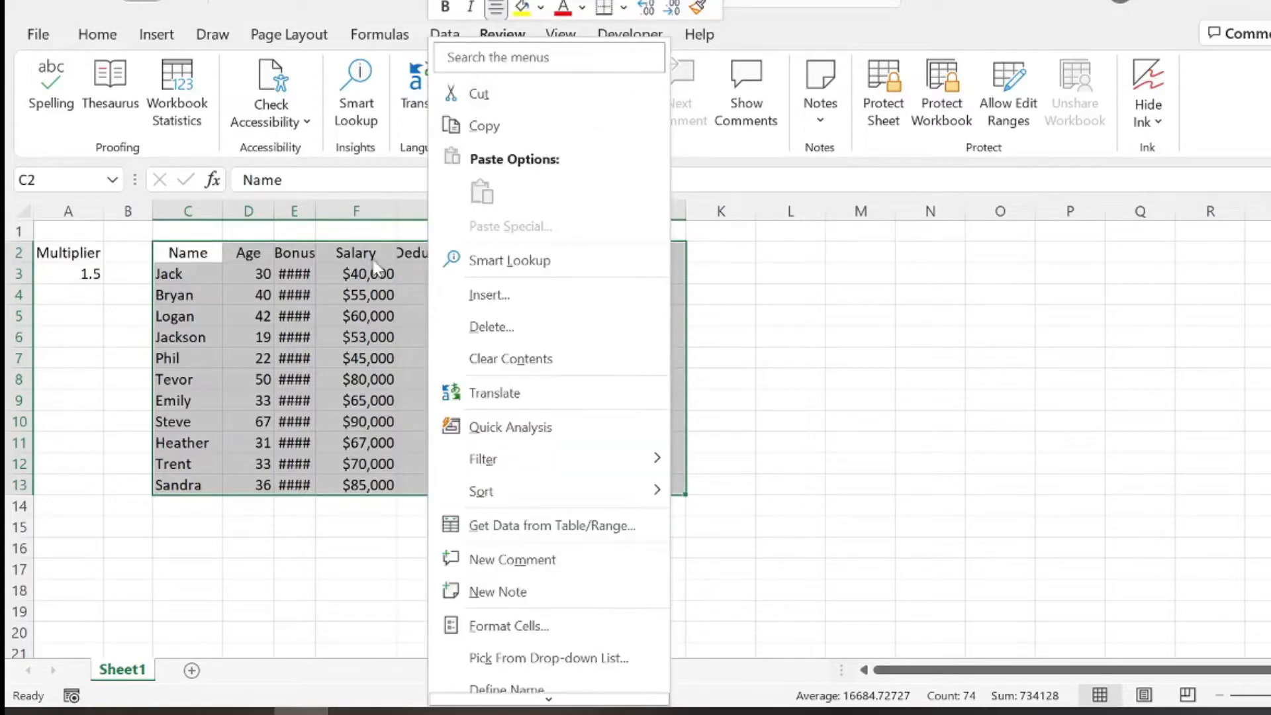
left_click(512, 132)
right_click(795, 258)
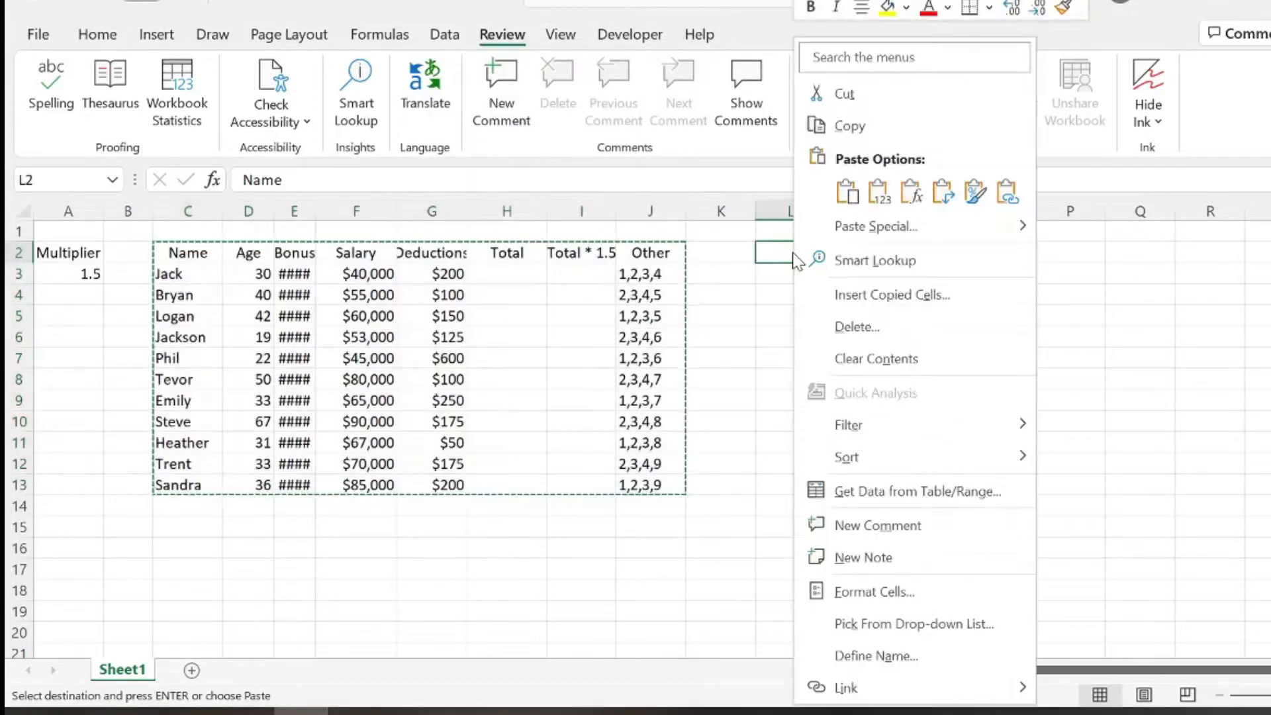
left_click(783, 252)
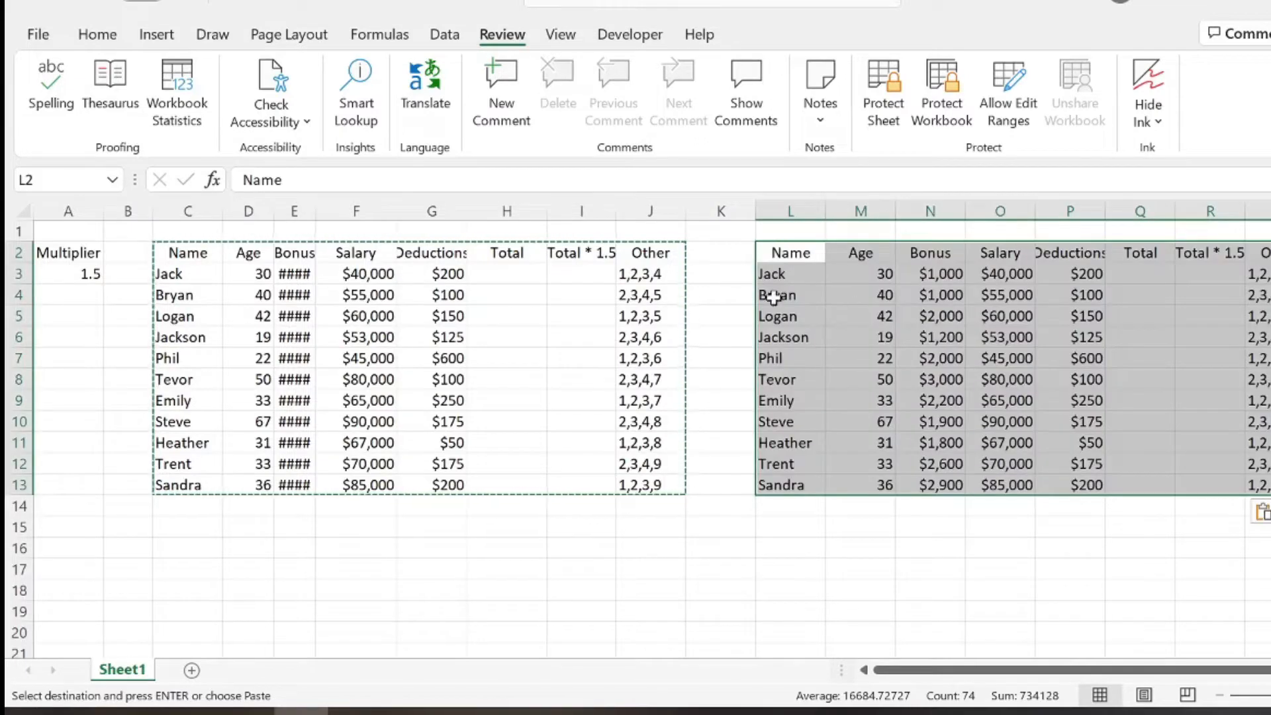
right_click(791, 257)
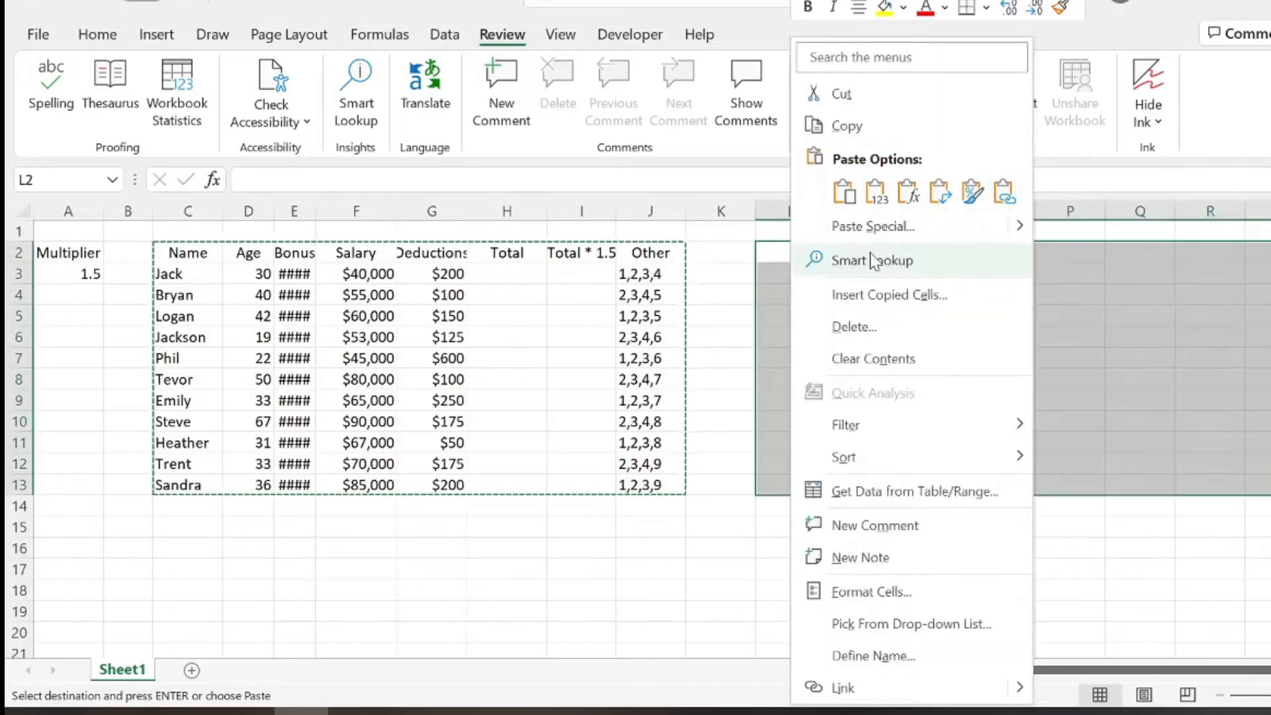
left_click(876, 229)
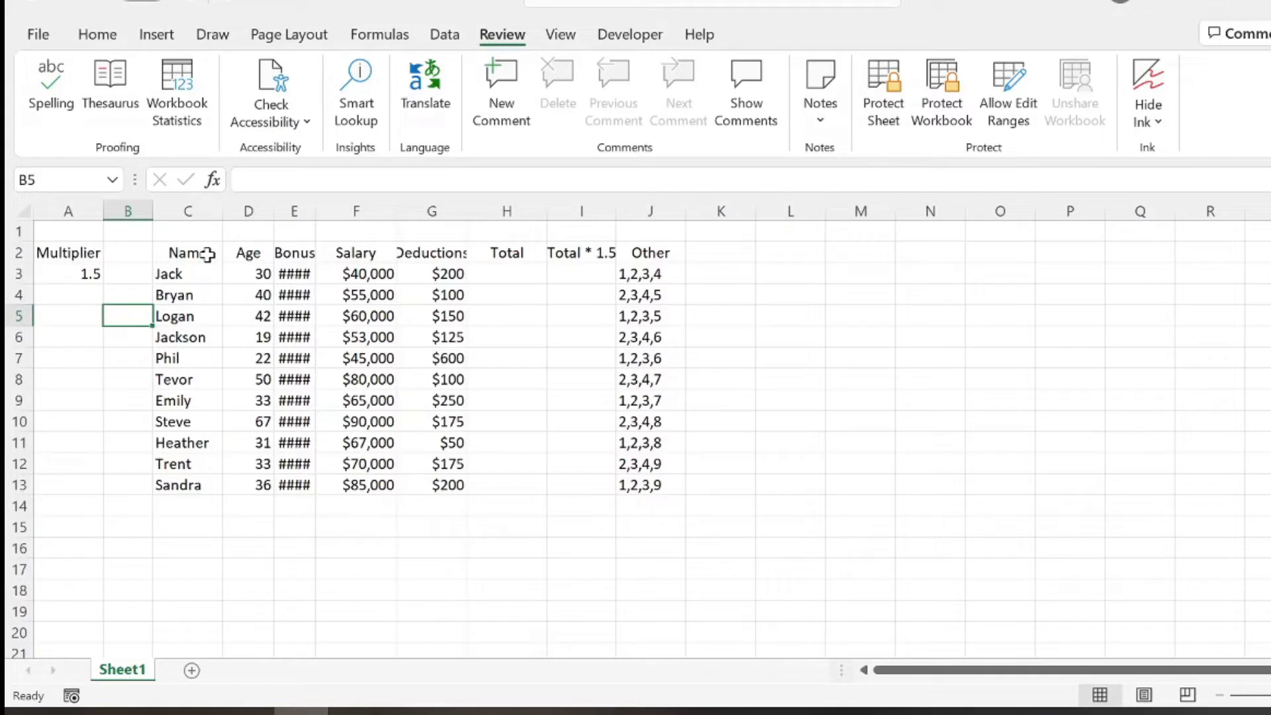
- Examine the table's column headers, the Total and Total * 1.5 columns, the Other values and the Multiplier cells
left_click(200, 254)
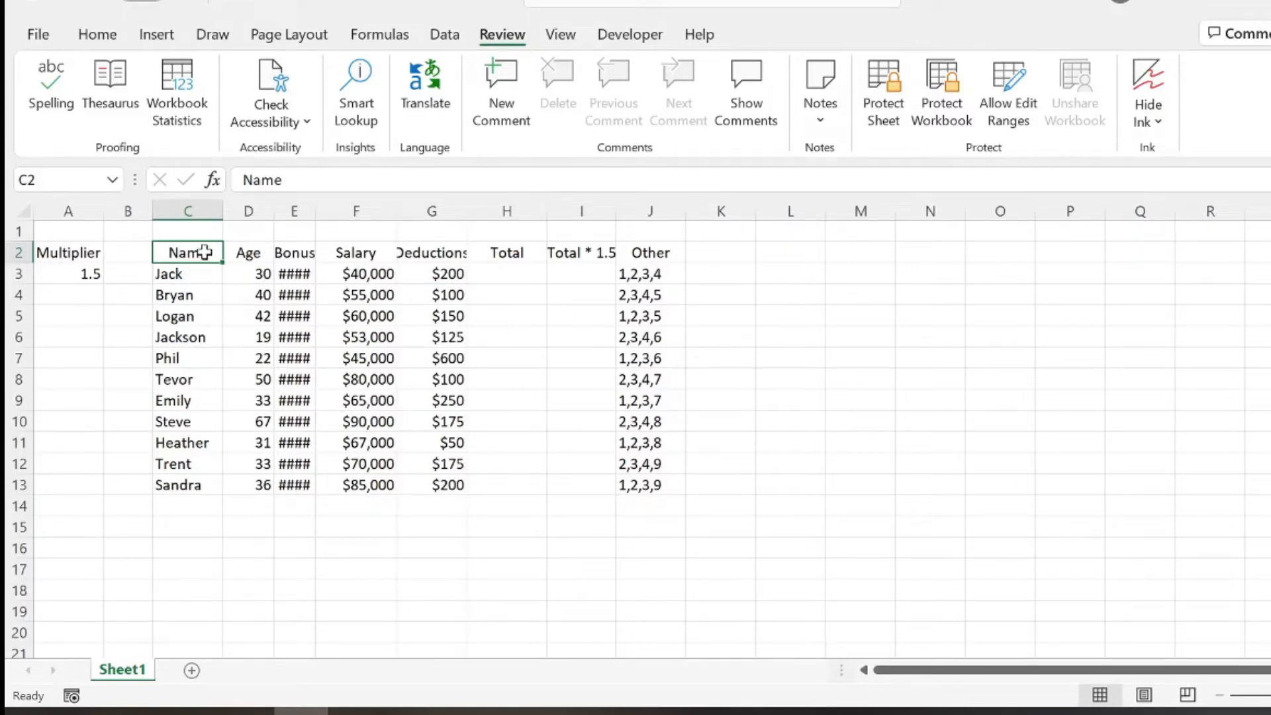
left_click(268, 252)
left_click(306, 251)
left_click(357, 251)
left_click(442, 251)
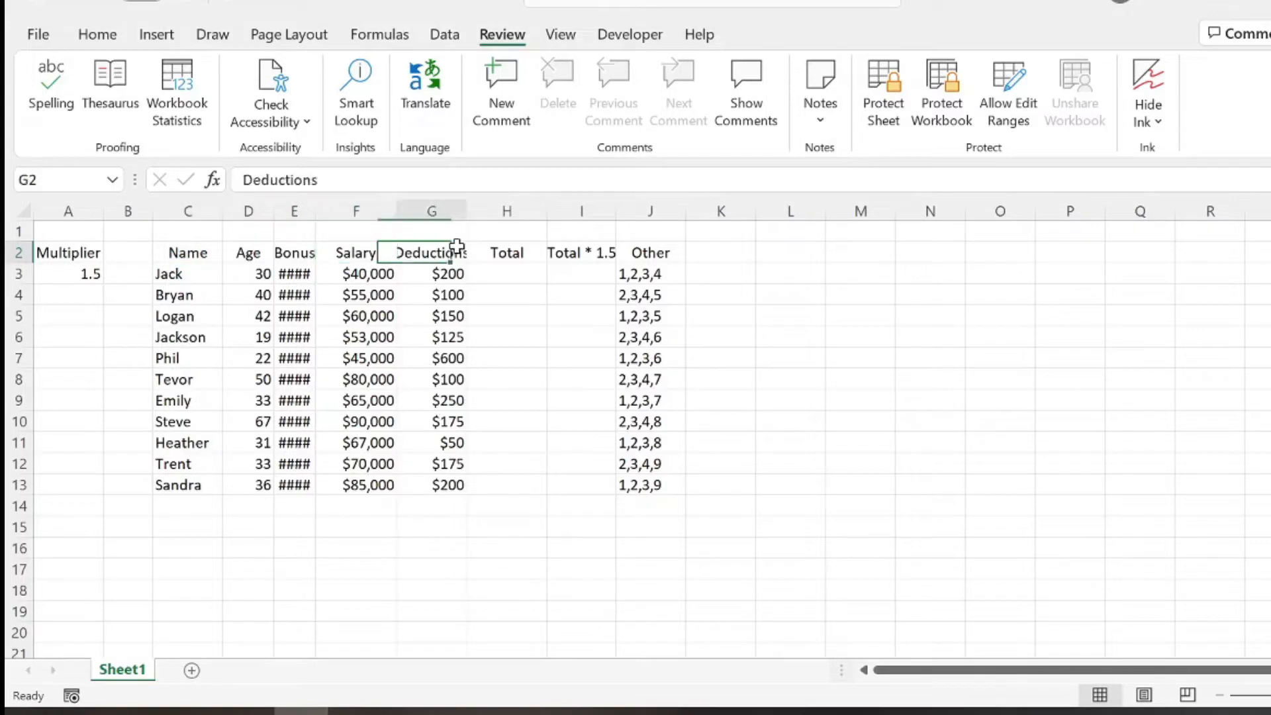
left_click(507, 252)
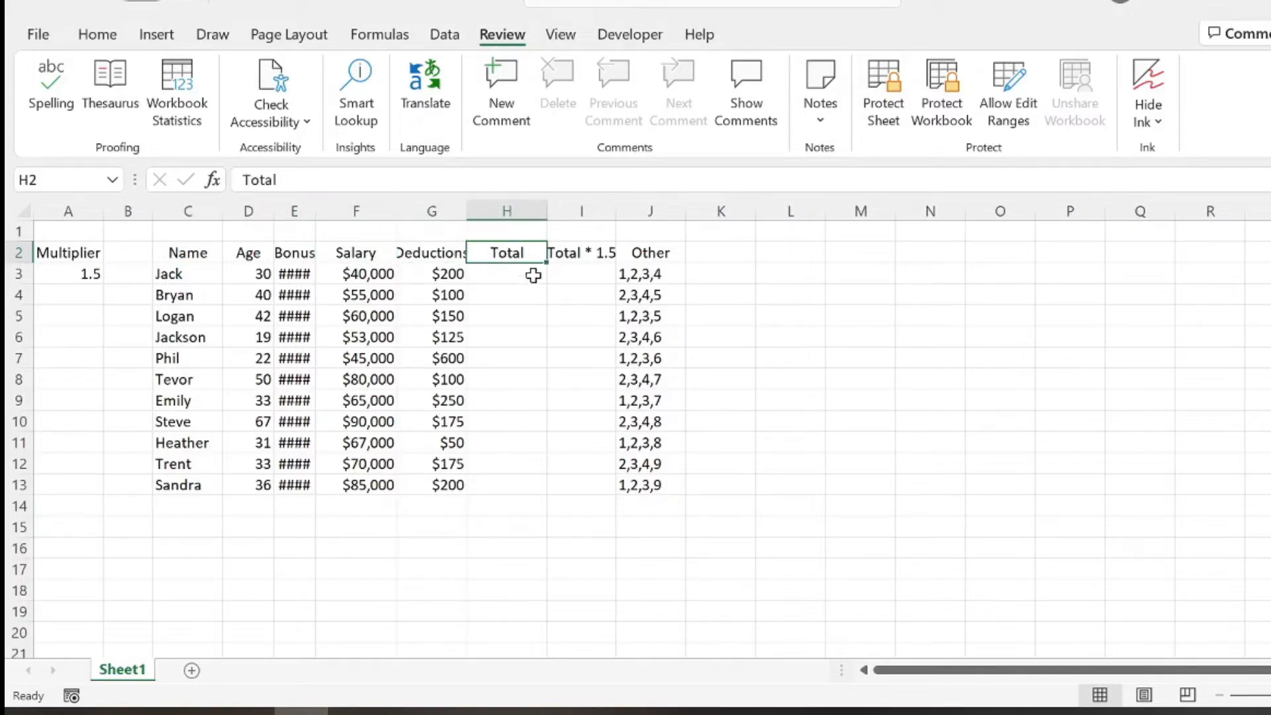
left_click_drag(533, 272, 584, 496)
left_click_drag(652, 274, 647, 490)
left_click_drag(78, 252, 80, 273)
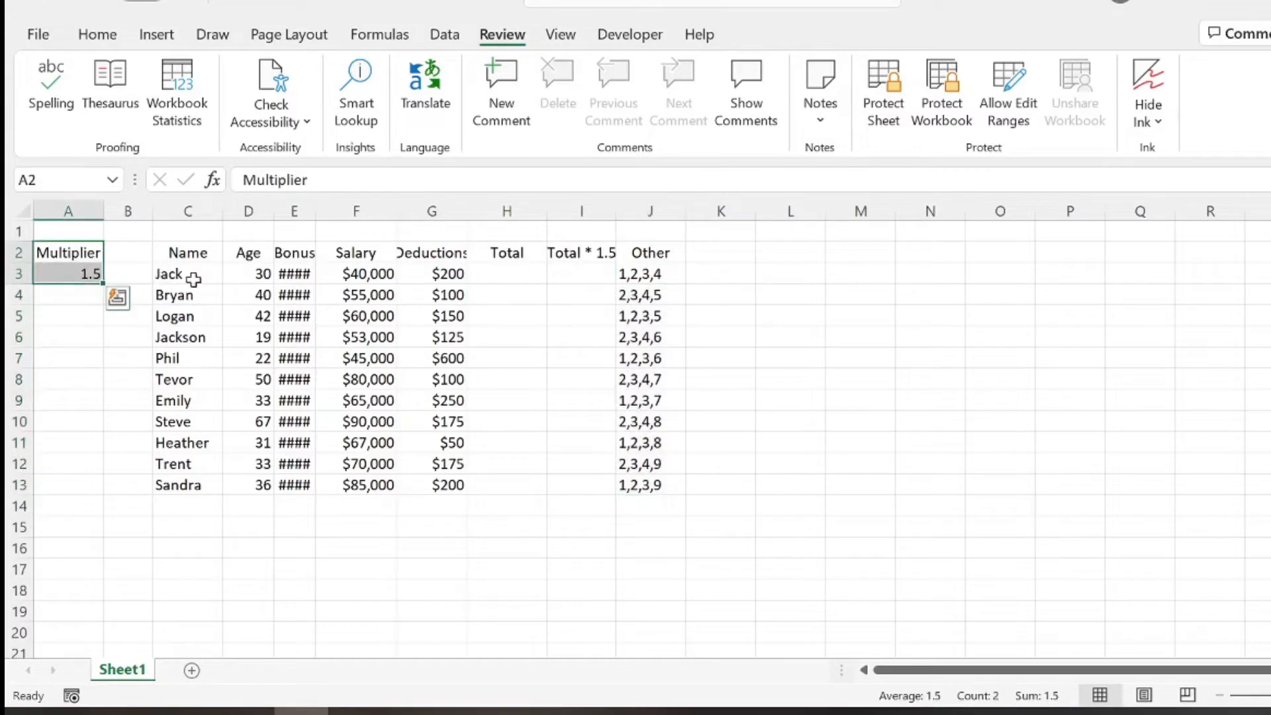
left_click(584, 248)
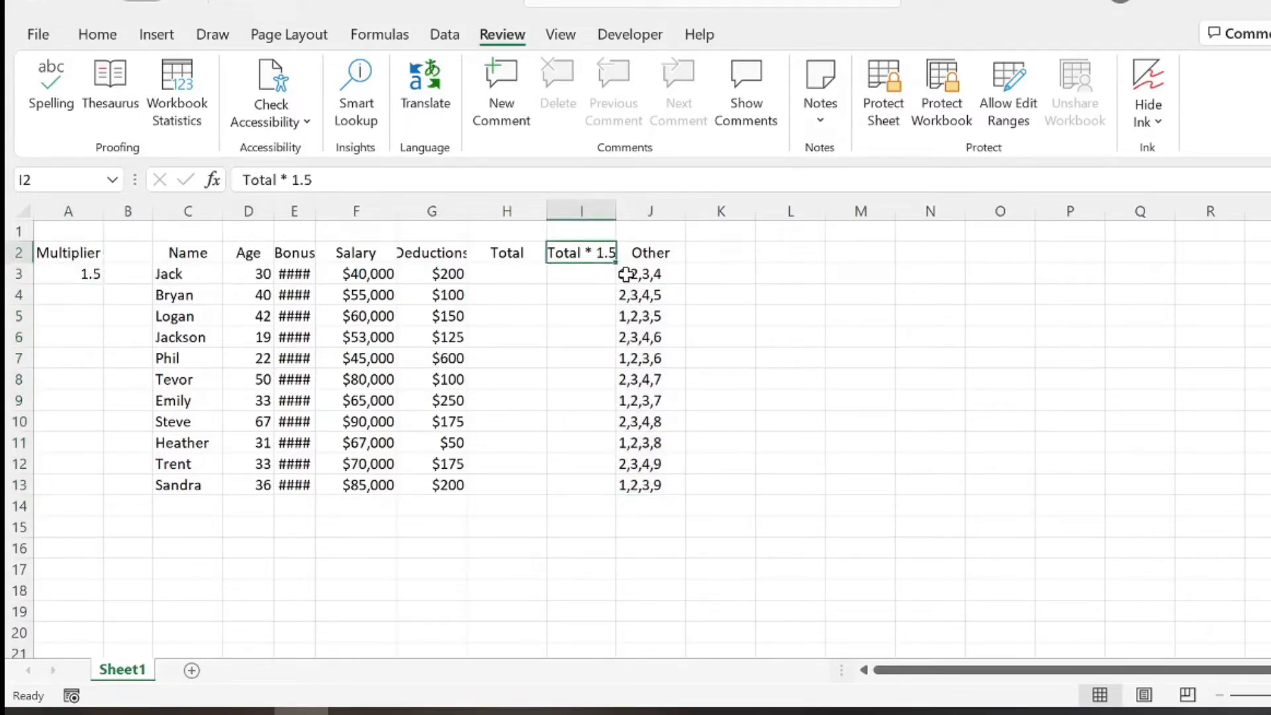
left_click(520, 317)
- Add filters to the header row of the employee table, from Name to Other
left_click_drag(201, 252, 645, 253)
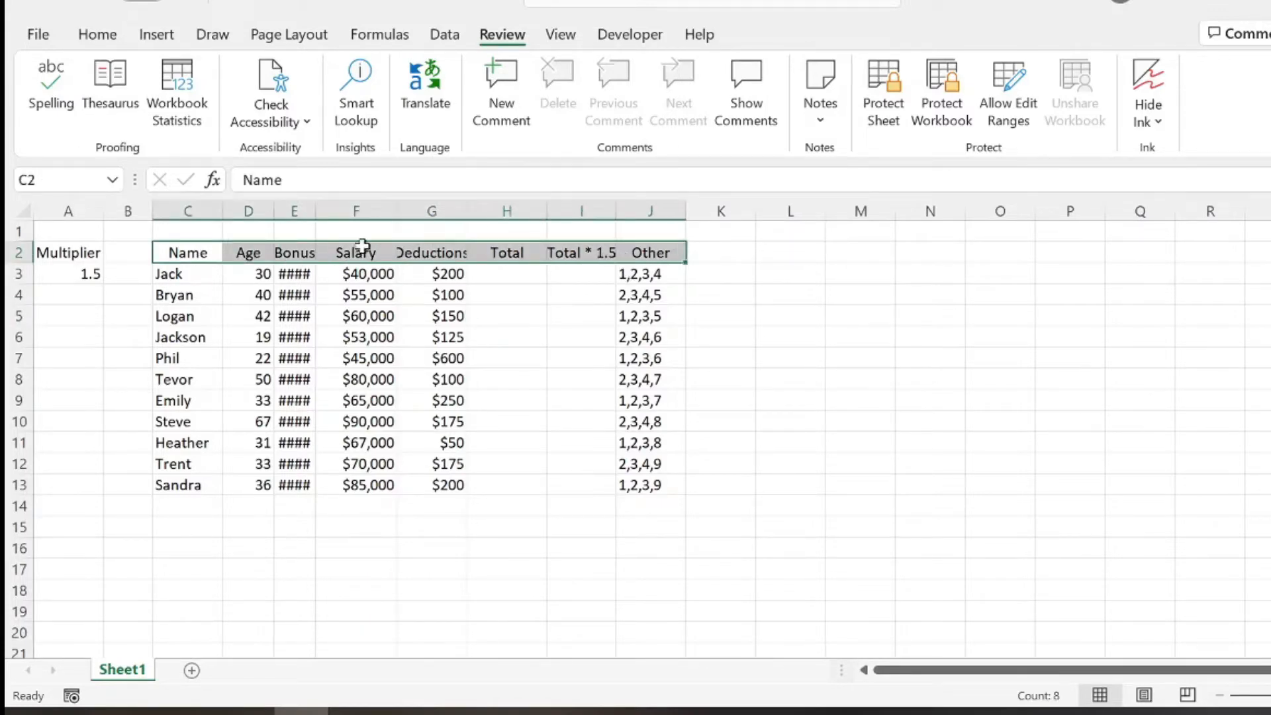
left_click(445, 35)
left_click(699, 96)
left_click(580, 316)
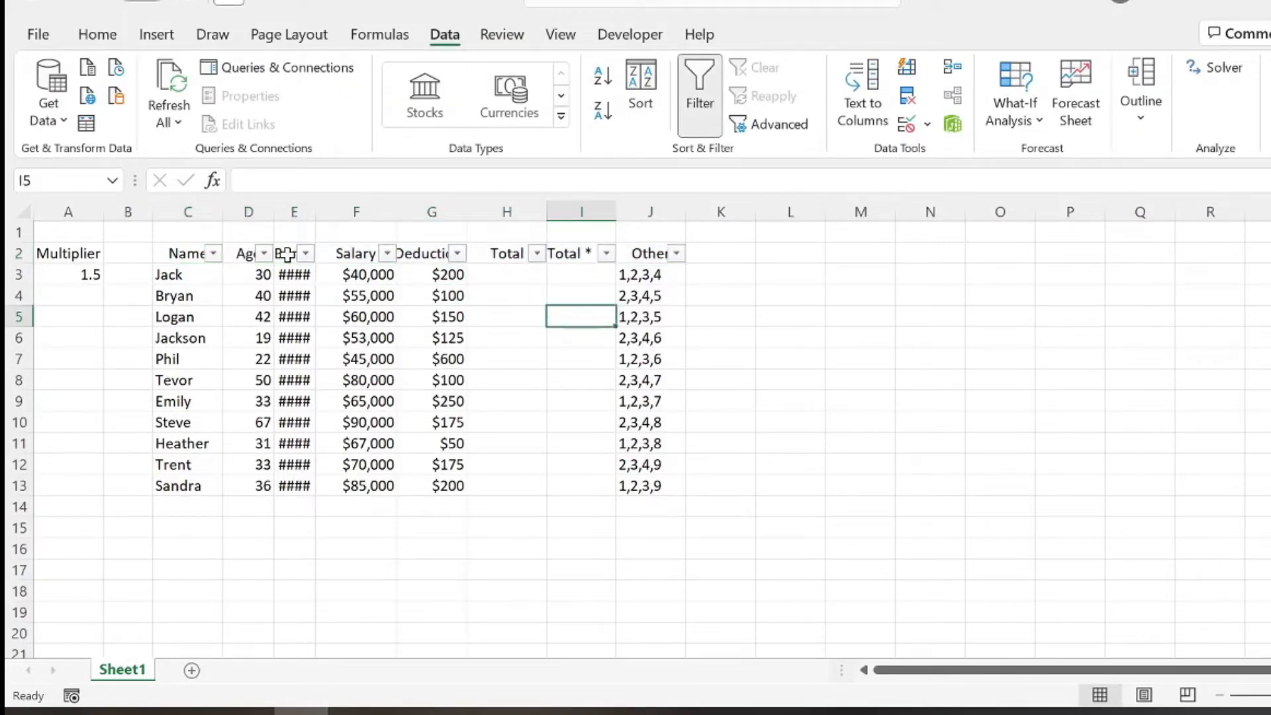
- Filter the Name column to exclude the first three listed names, then undo that filter
left_click(211, 253)
scroll(306, 528, "down", 2)
scroll(317, 528, "up", 2)
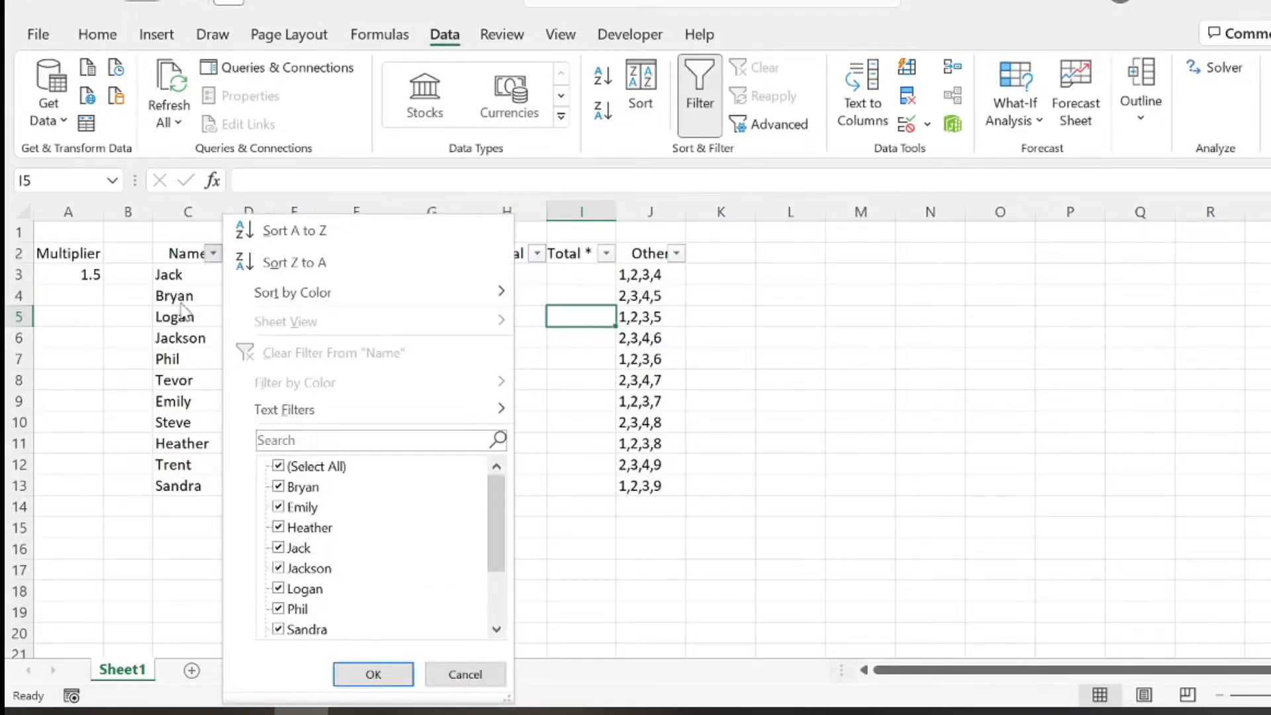
left_click(292, 488)
left_click(292, 508)
left_click(287, 529)
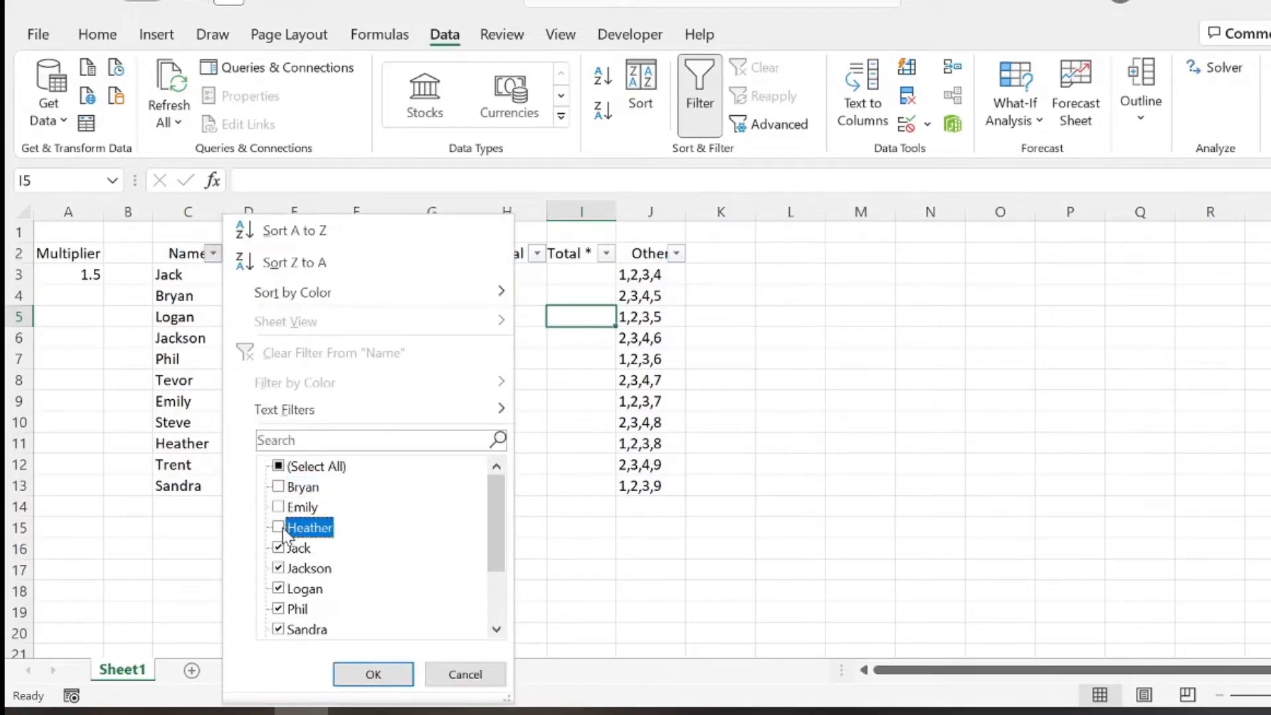
left_click(376, 675)
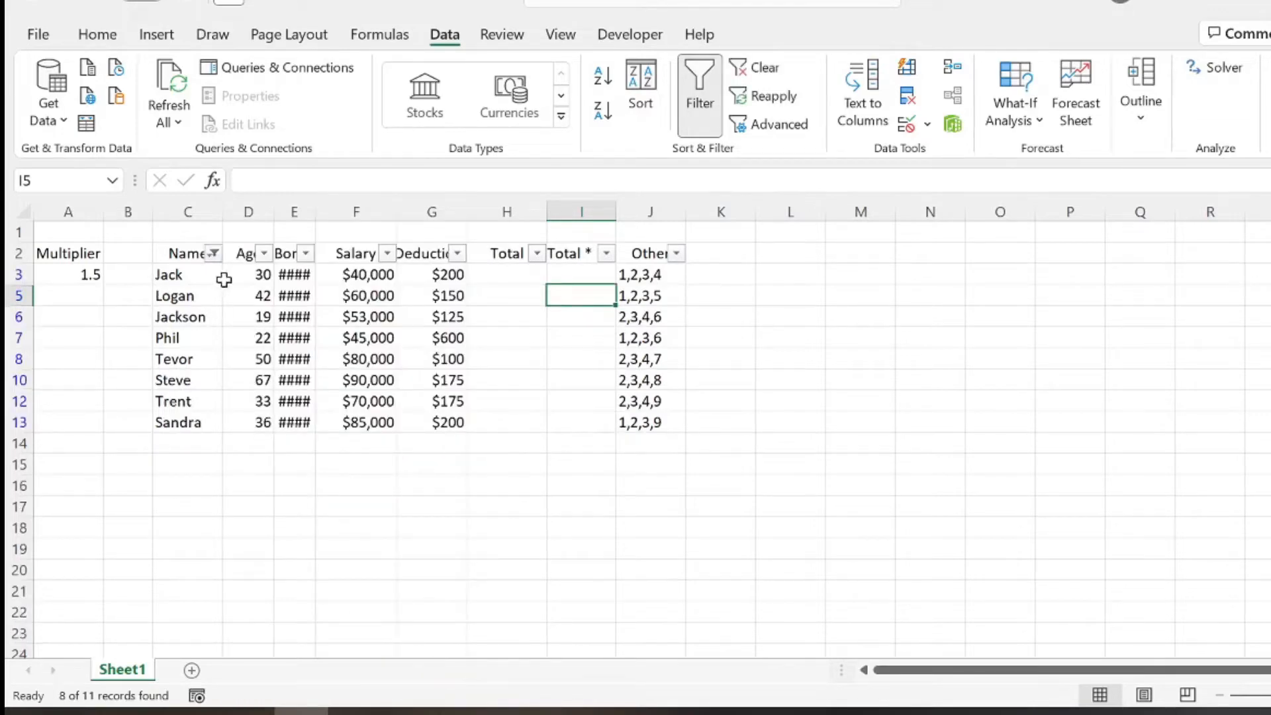
key("ctrl+z")
- Filter the Age column to show only age 33, then undo that filter
left_click(264, 253)
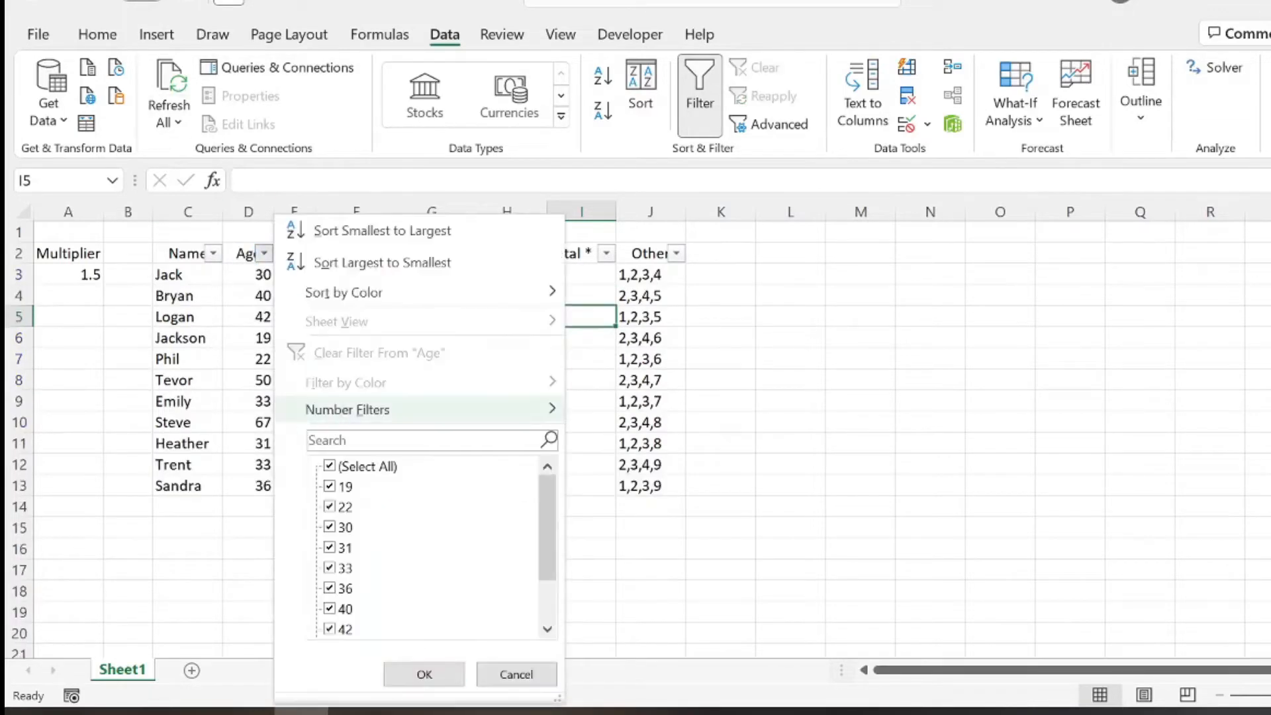
left_click(349, 470)
scroll(344, 540, "down", 1)
left_click(345, 507)
left_click(417, 674)
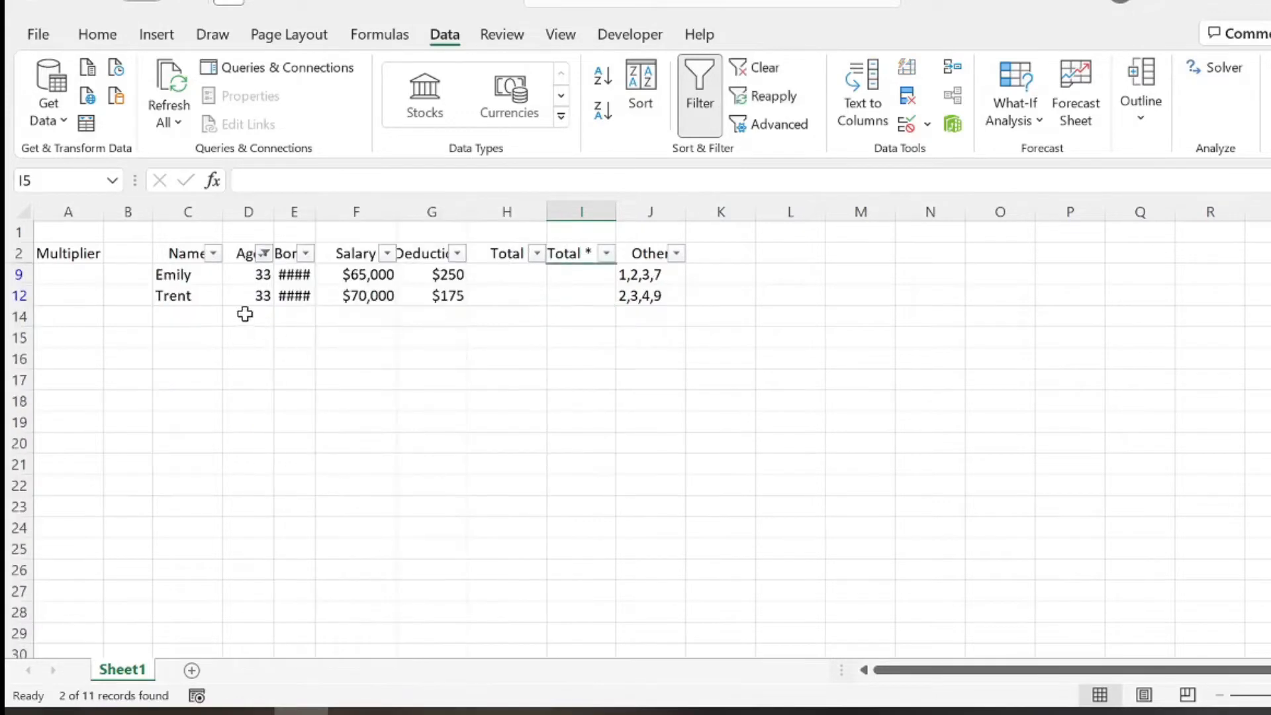
left_click_drag(166, 274, 635, 295)
left_click(400, 357)
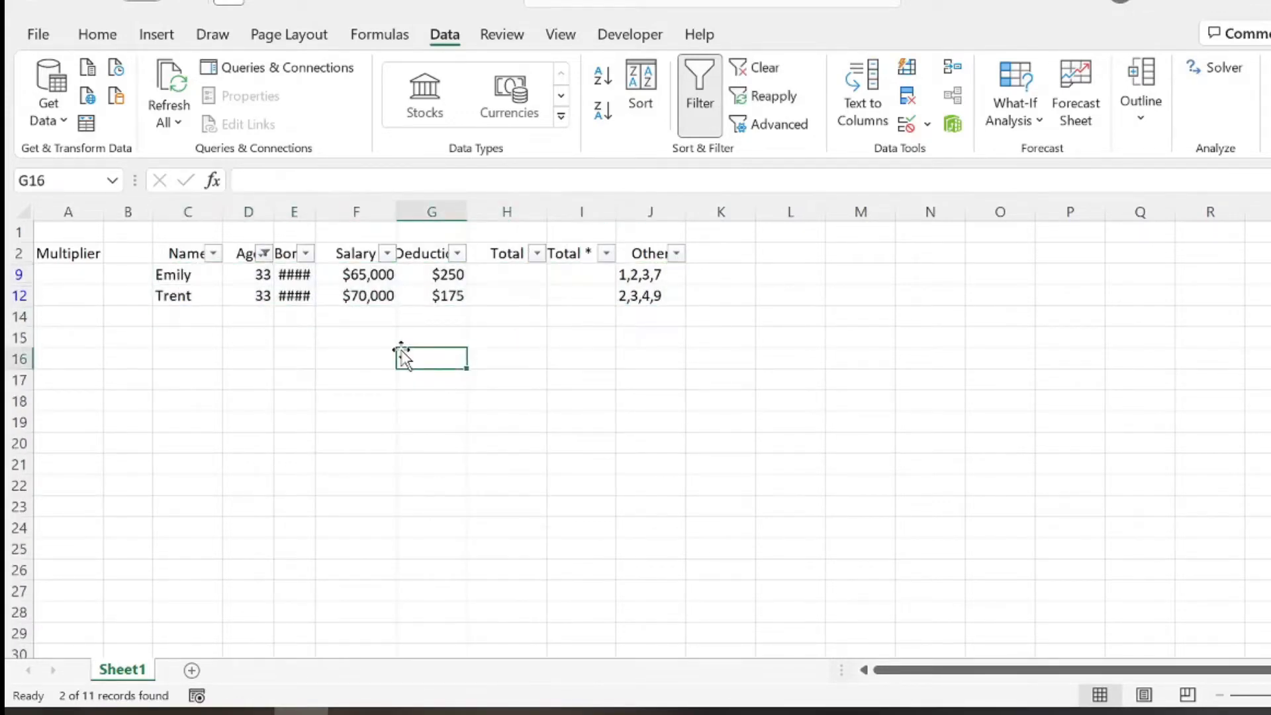
key("ctrl+z")
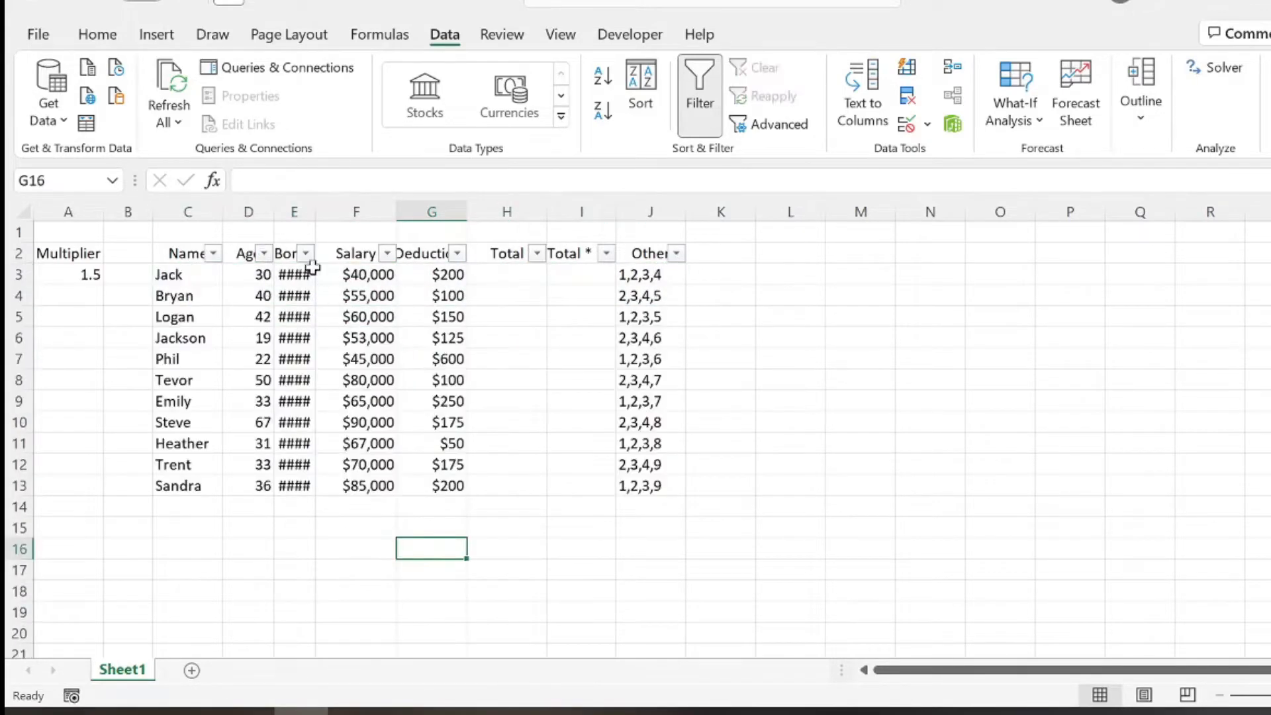
- Look through the Salary column's filter values without applying any, then remove the header filters
left_click(387, 254)
scroll(330, 526, "down", 2)
scroll(330, 526, "up", 2)
left_click(331, 673)
left_click(711, 97)
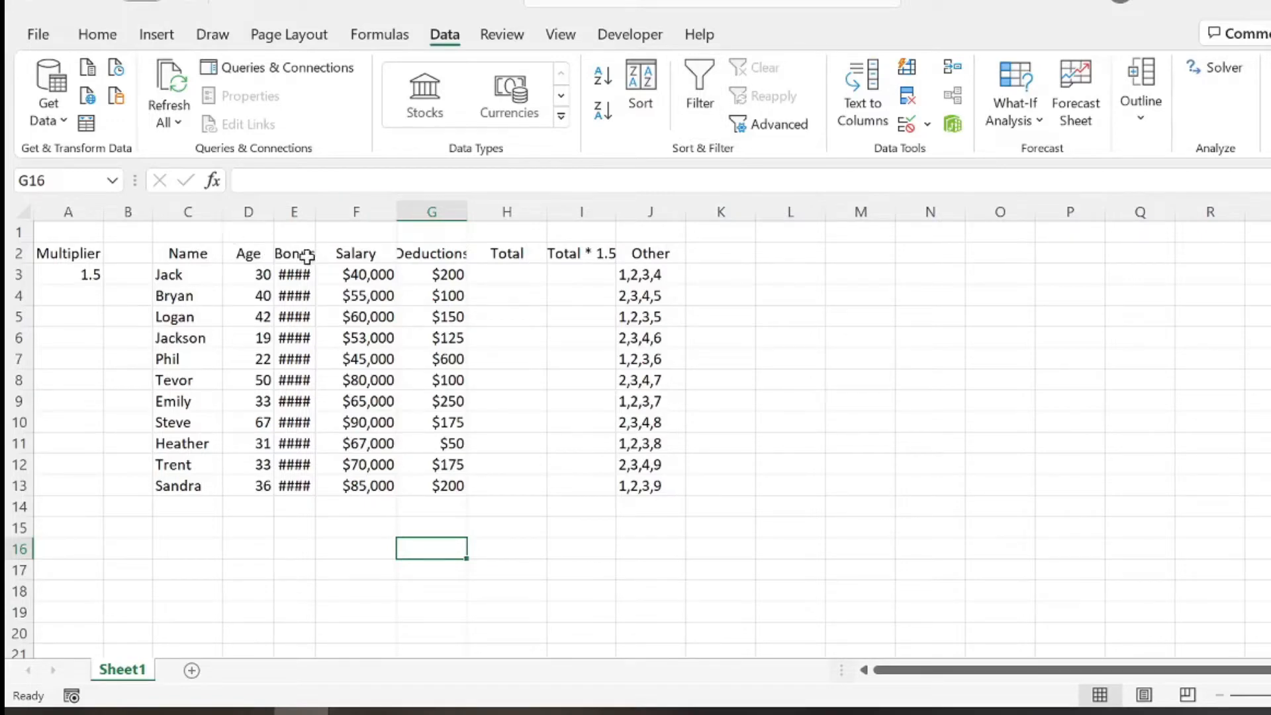
- Turn the header filters back on and filter the Name column to only the first two listed names
key("ctrl+shift+l")
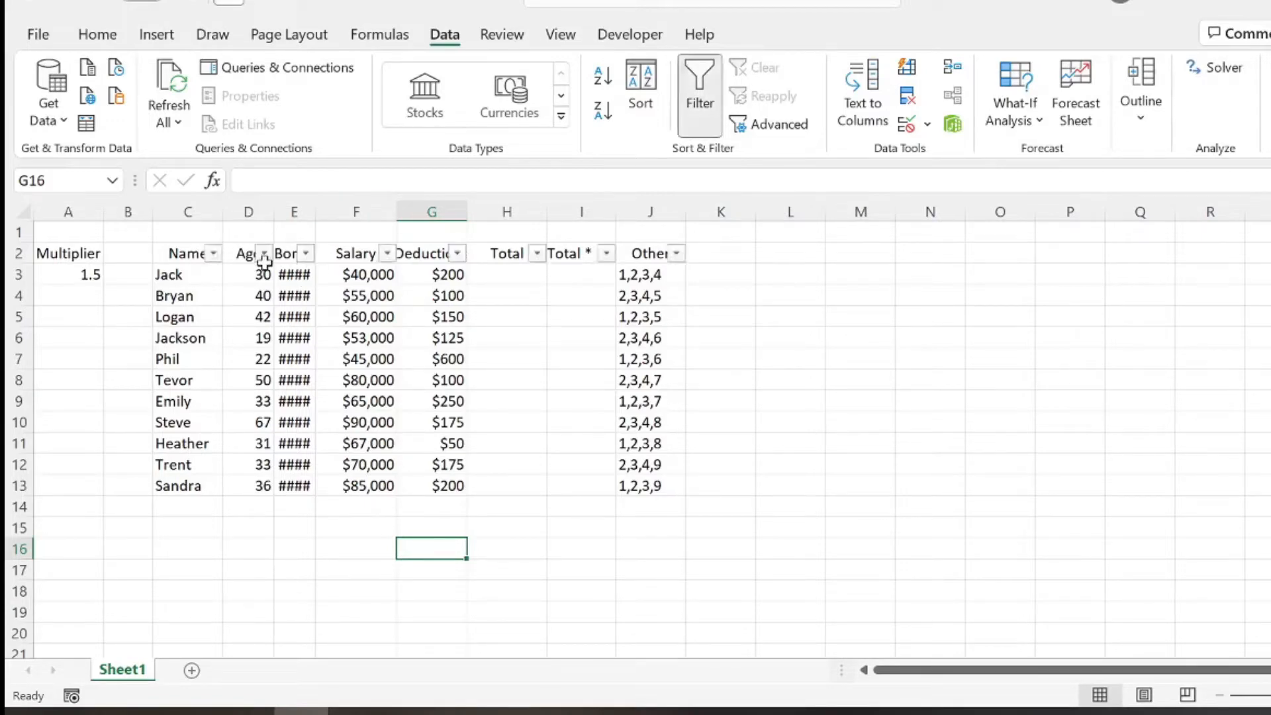
left_click(213, 254)
left_click(311, 471)
left_click(303, 487)
left_click(303, 507)
left_click(372, 674)
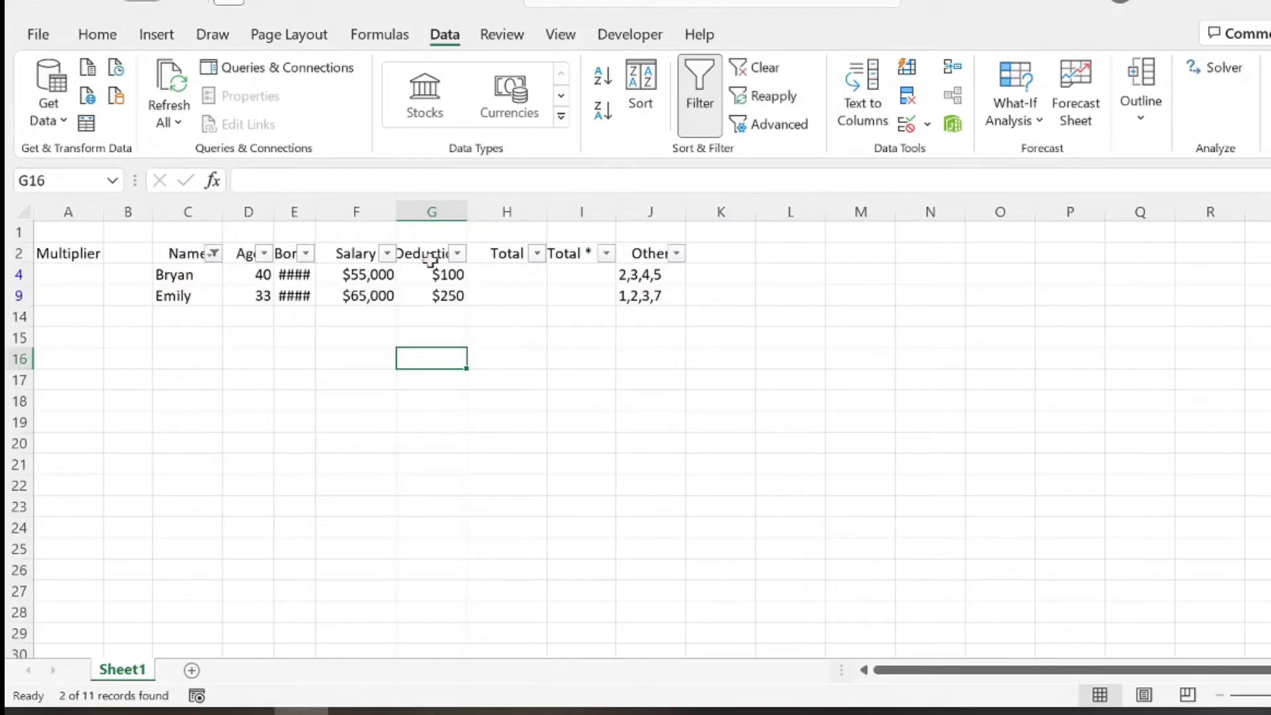
- Remove the filters from the header row and highlight the full table range C2:J13 for review
left_click(696, 102)
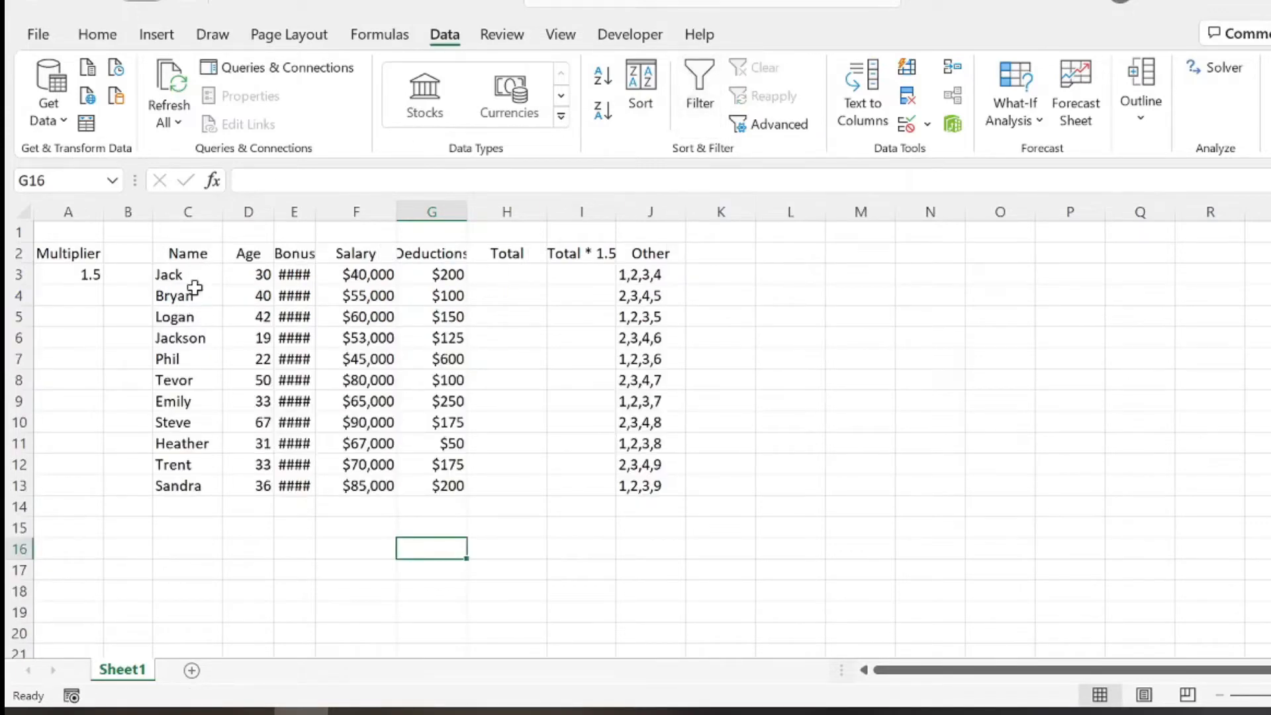
left_click_drag(174, 257, 356, 359)
left_click_drag(488, 475, 637, 488)
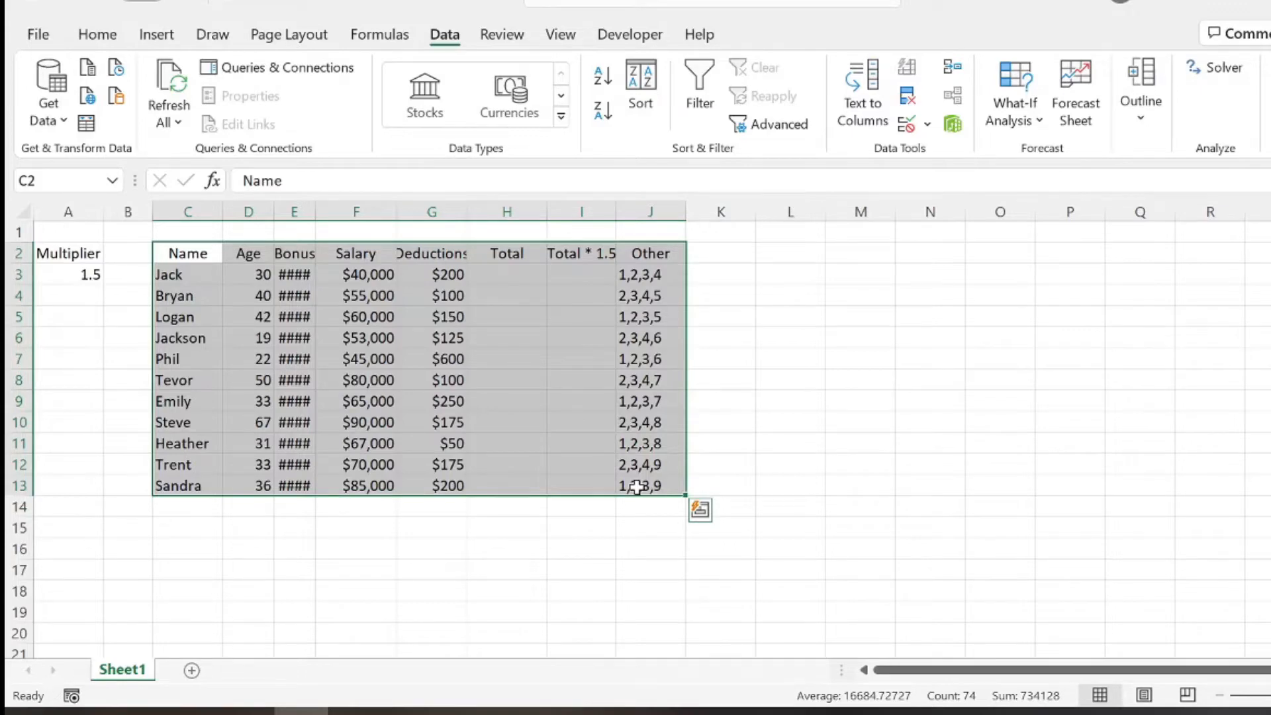
left_click(586, 396)
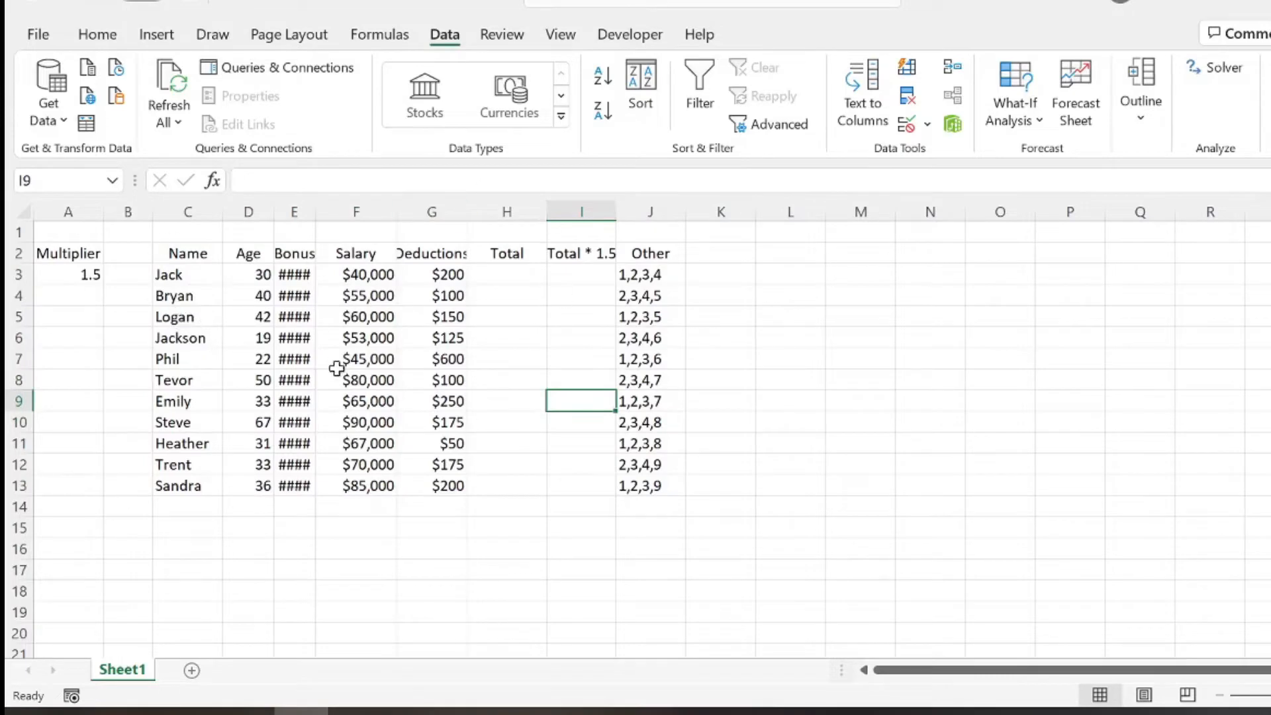
- Widen the Bonus column enough to show its amounts in full, then undo the width change
left_click_drag(192, 251, 632, 444)
left_click(533, 341)
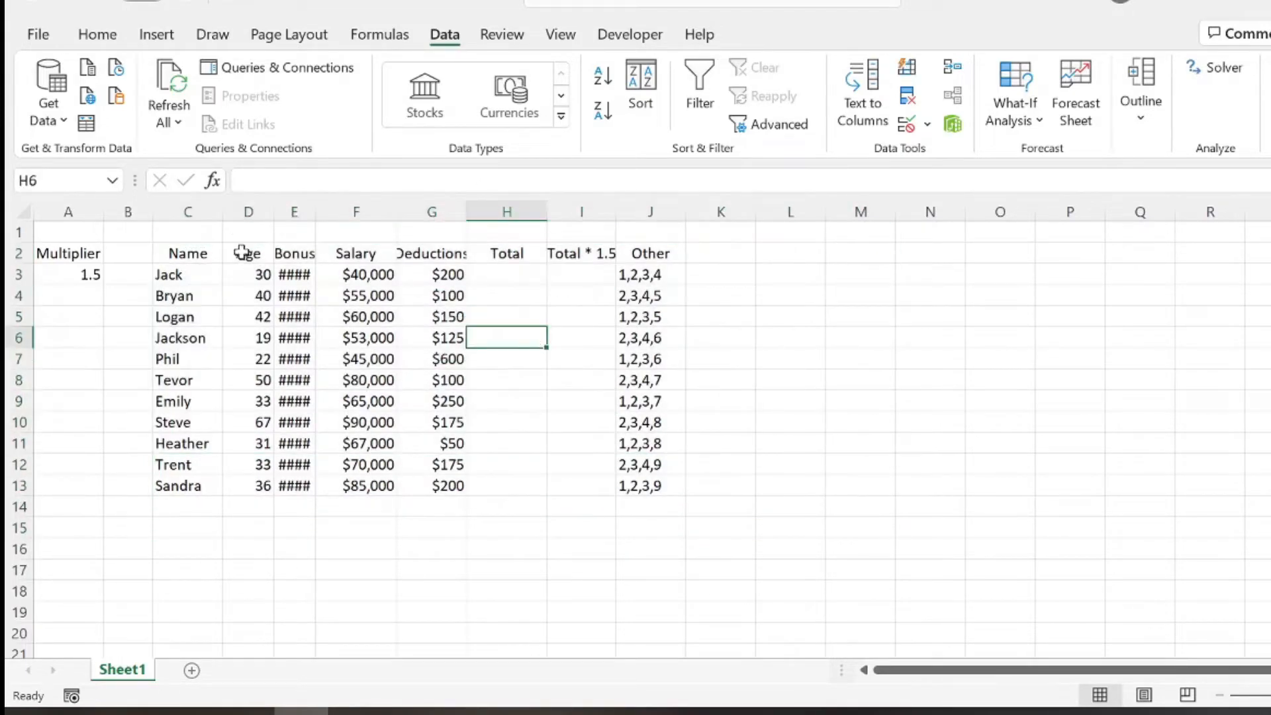
left_click_drag(299, 281, 311, 485)
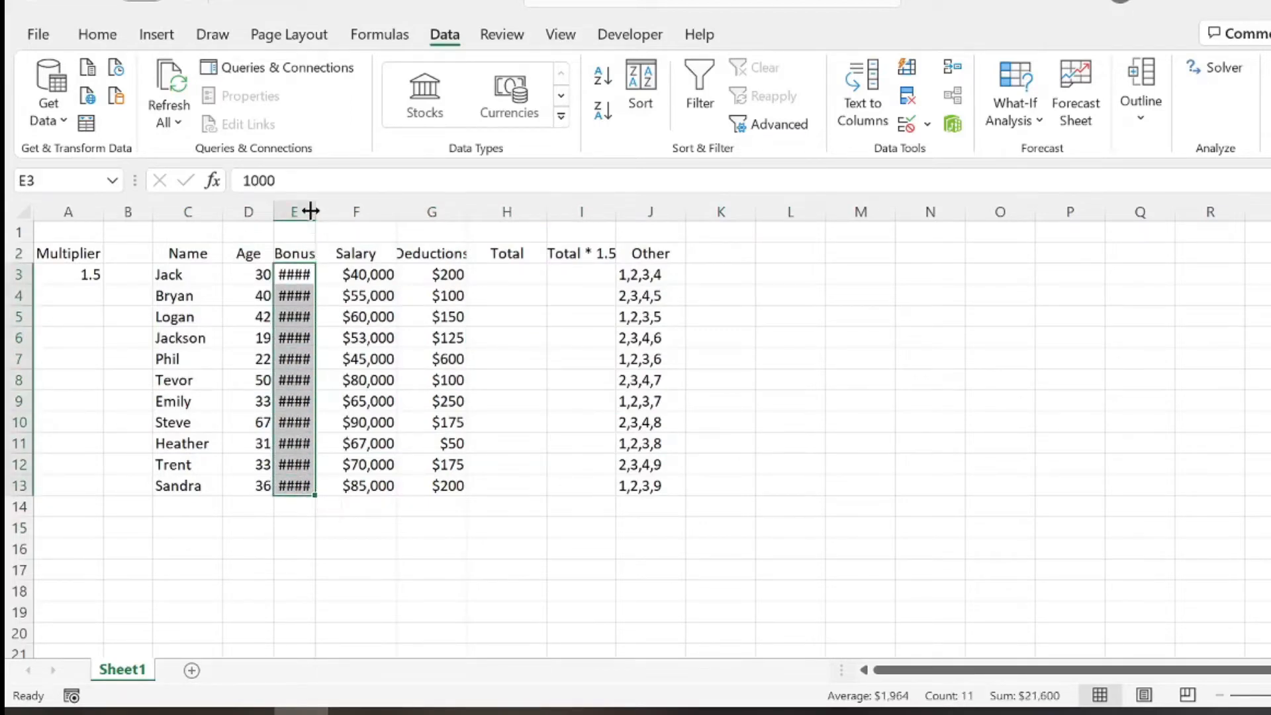
left_click_drag(314, 208, 368, 210)
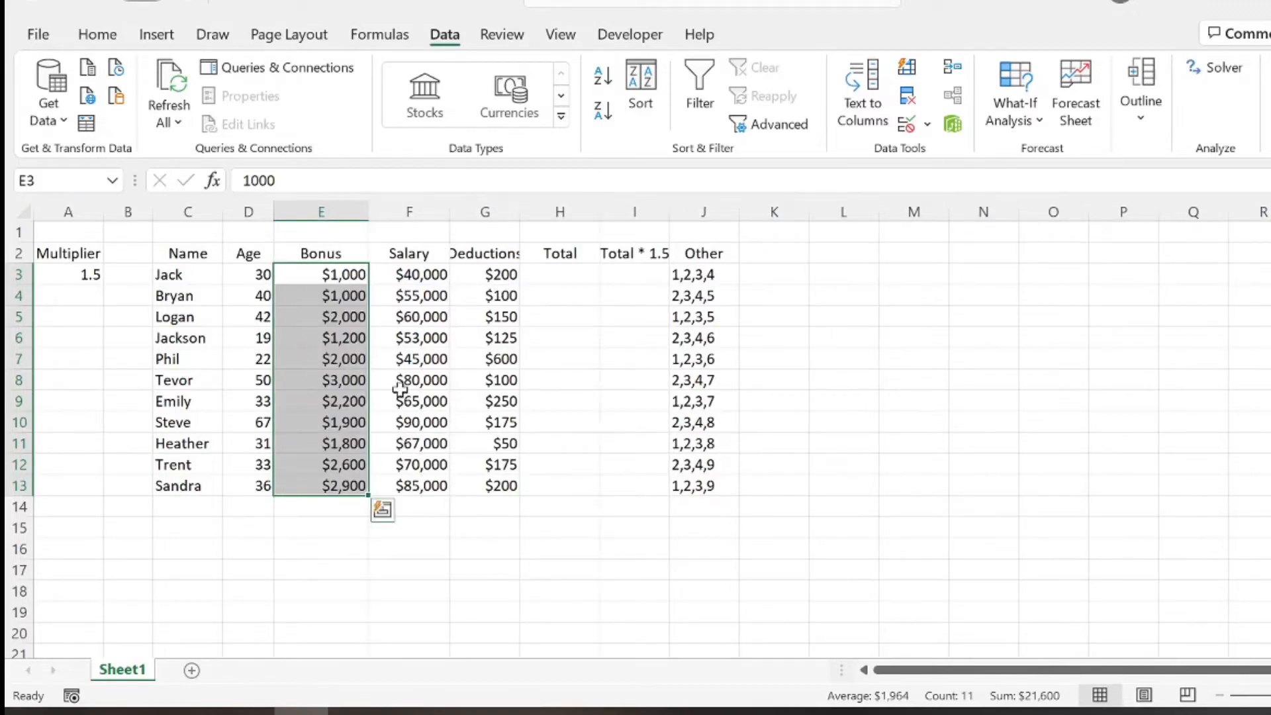
key("ctrl+z")
left_click(357, 295)
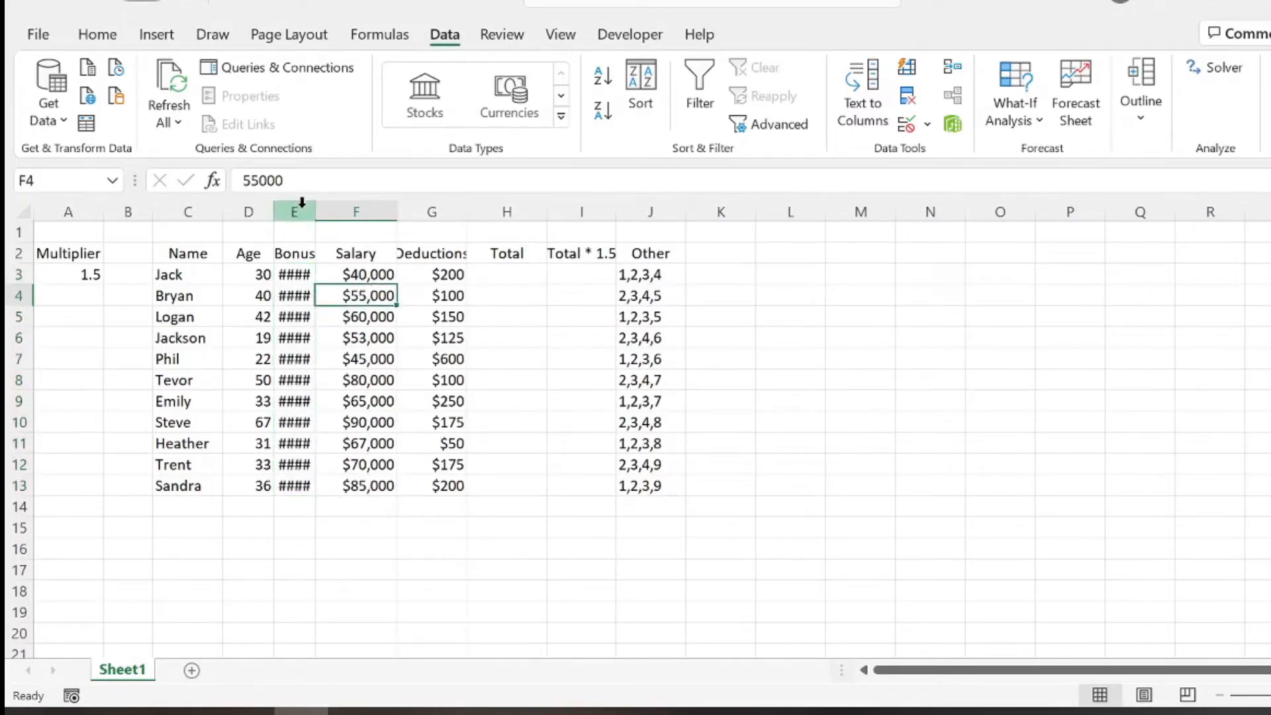
- Try widening the Bonus and Salary columns one by one, then undo the column width changes
left_click_drag(315, 208, 336, 208)
left_click_drag(419, 211, 436, 211)
key("ctrl+z")
key("ctrl+z")
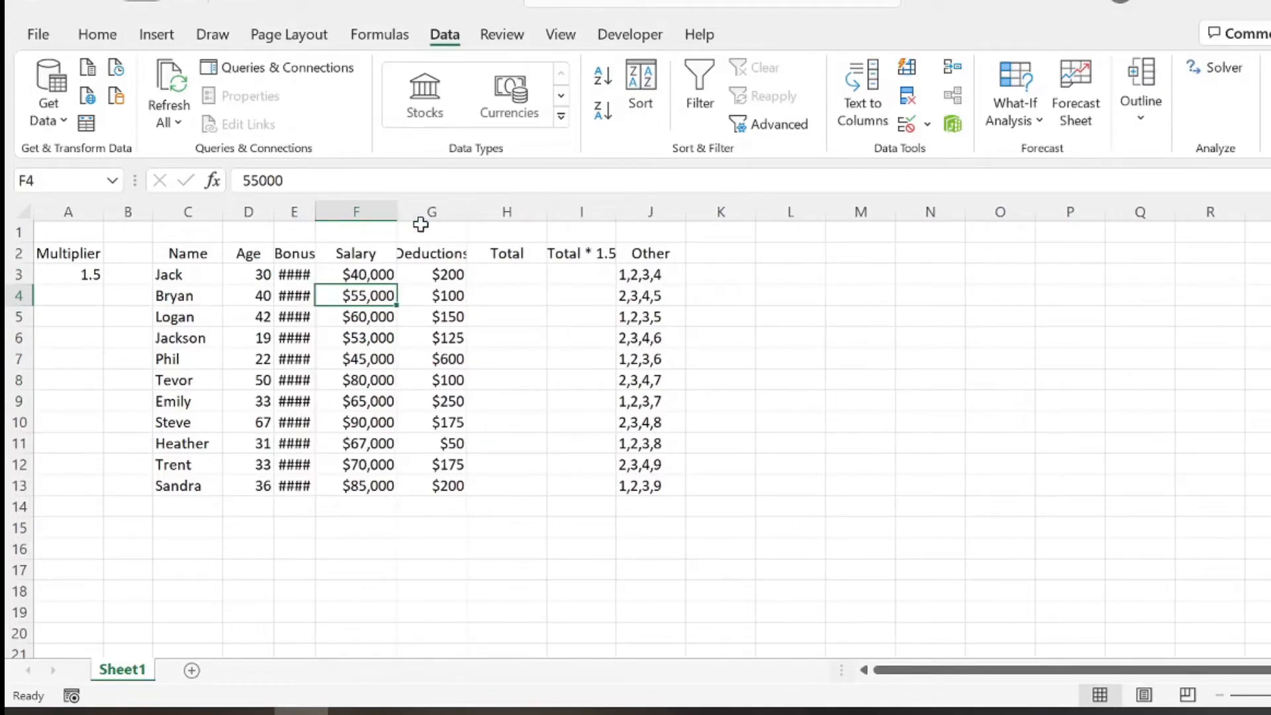
key("ctrl+z")
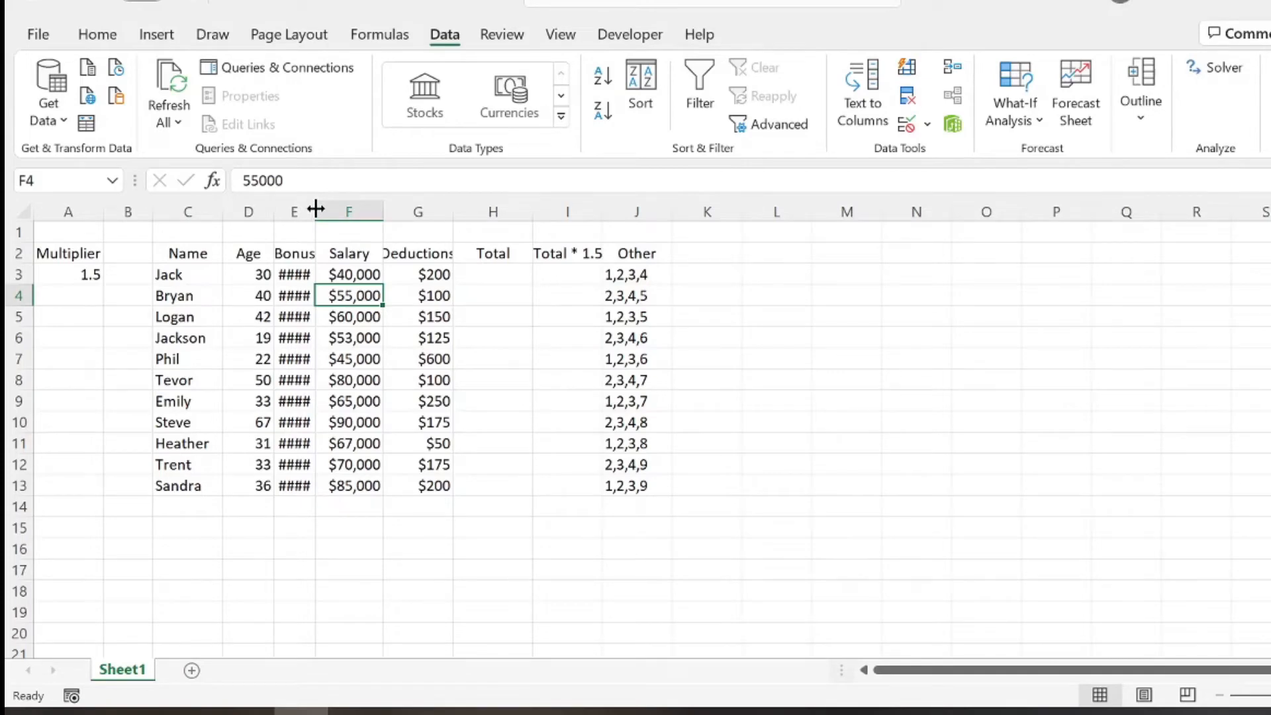
- AutoFit the Bonus and Deductions columns to their contents, then undo both width changes
double_click(316, 209)
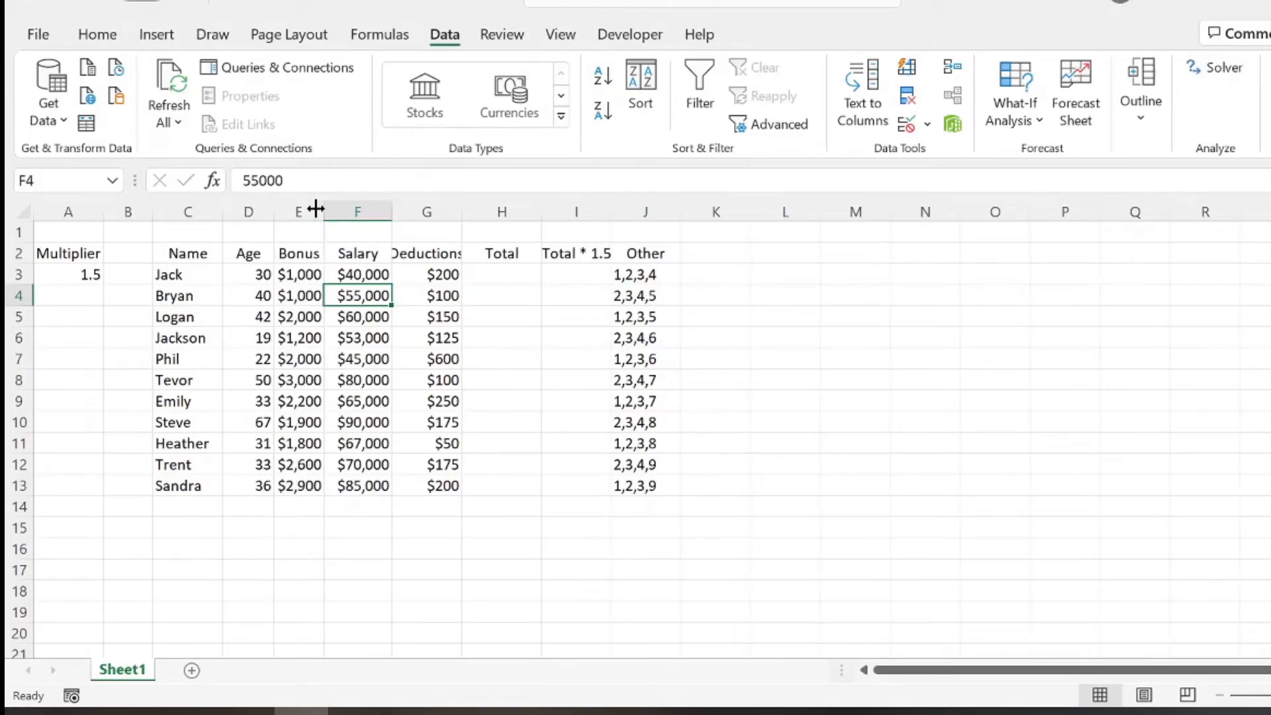
left_click_drag(315, 274, 314, 492)
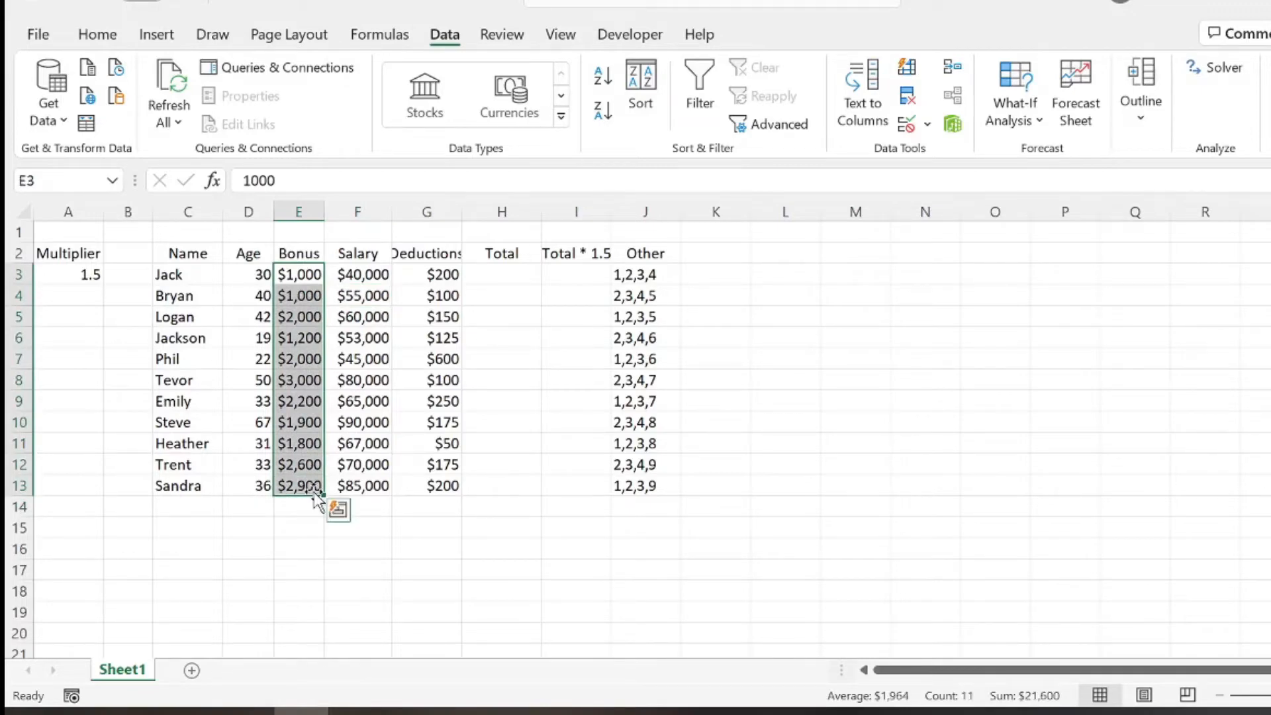
double_click(459, 213)
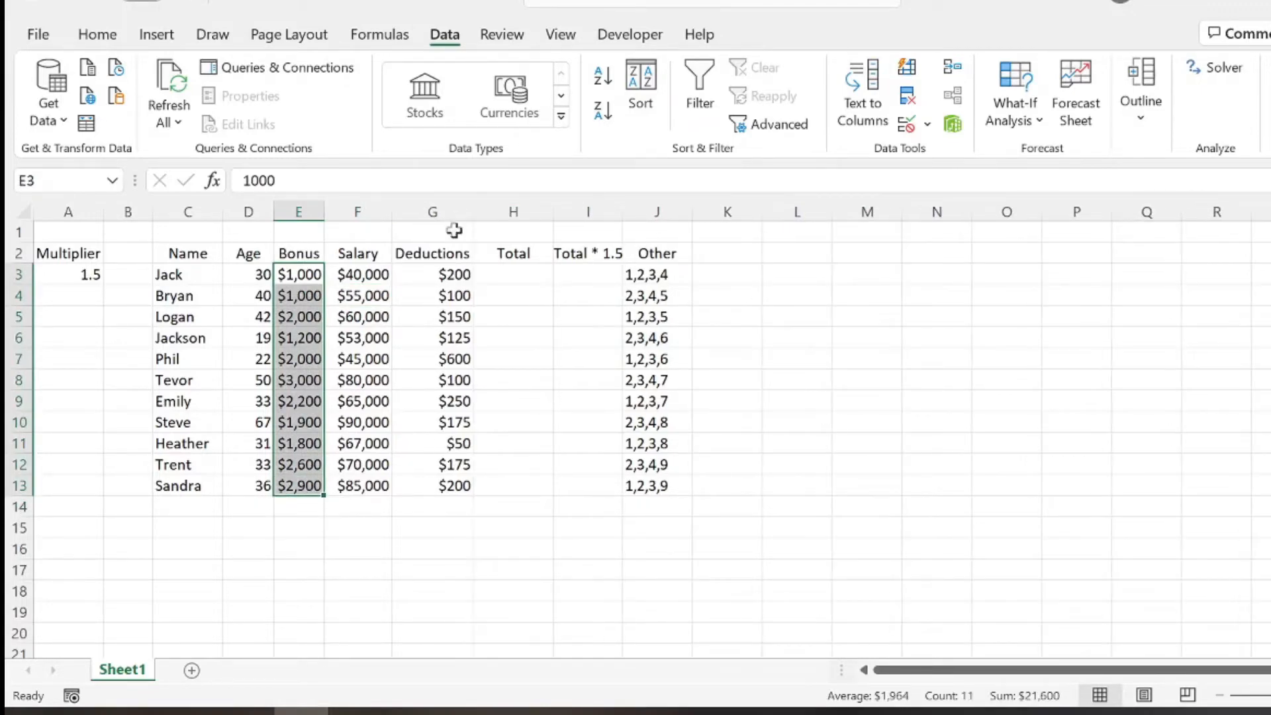
key("ctrl+z")
key("ctrl+z")
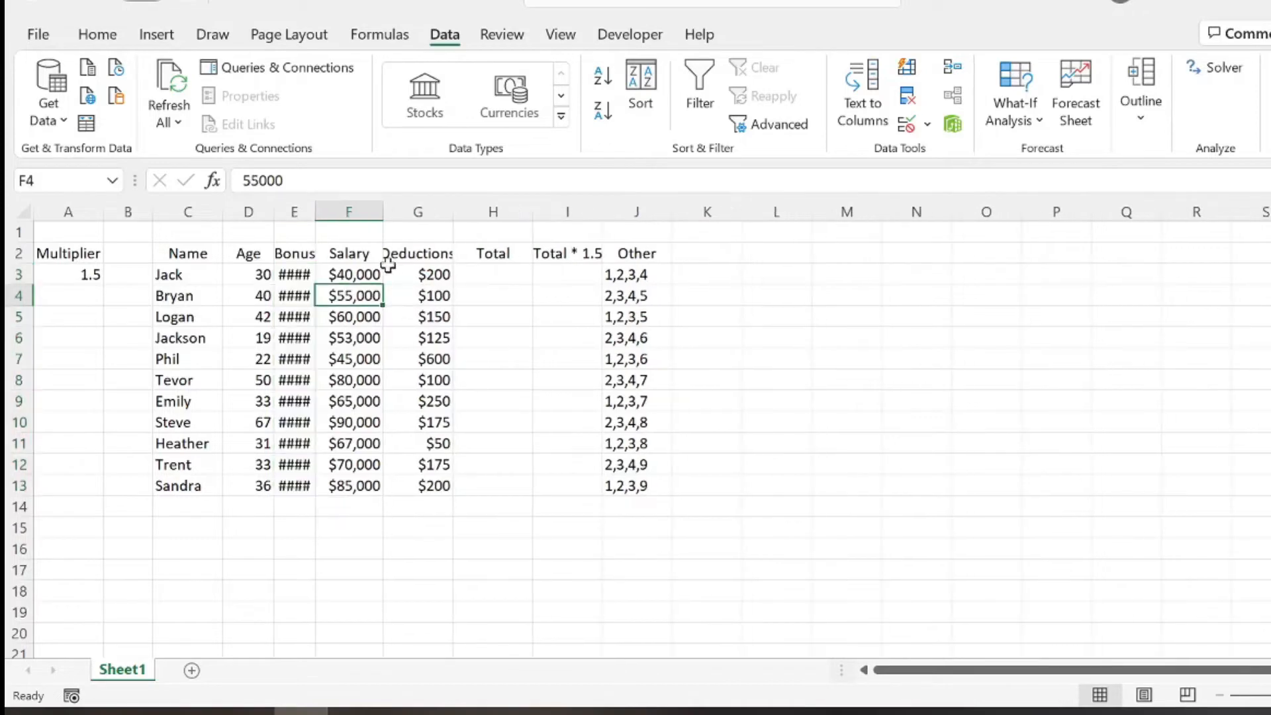
- AutoFit all table columns from C through J to their contents at once
left_click_drag(199, 210, 632, 209)
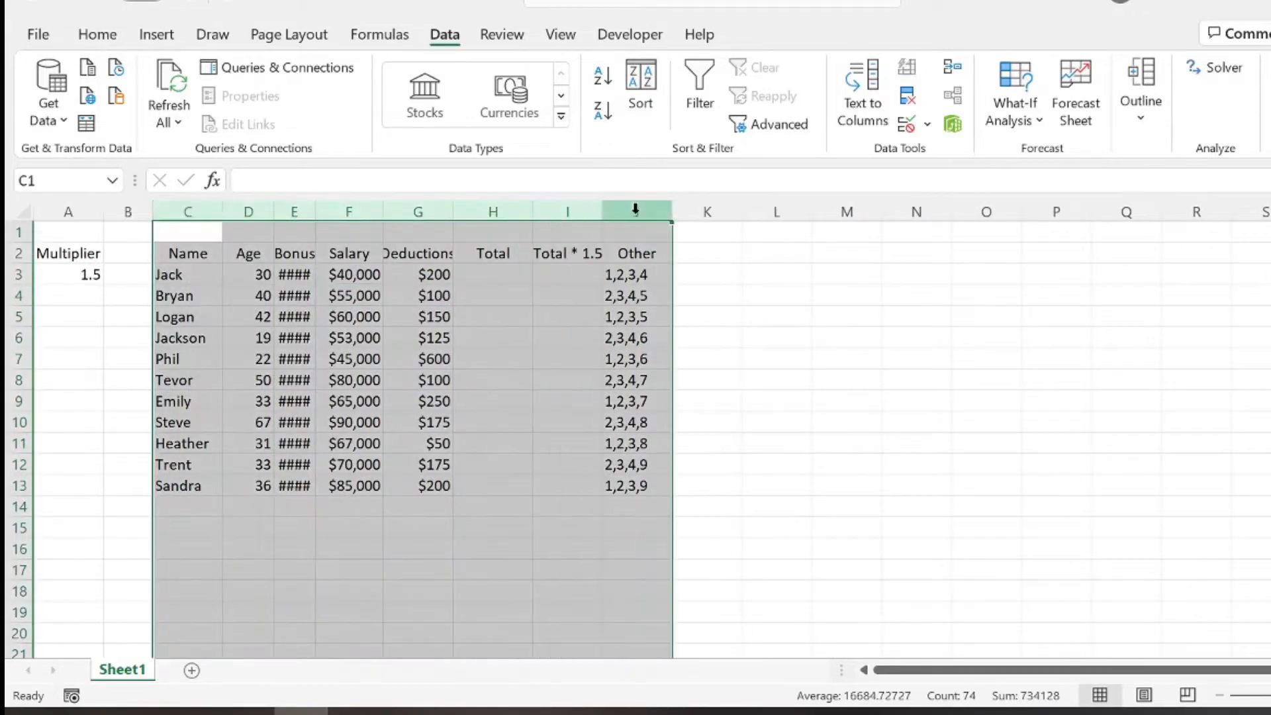
double_click(315, 205)
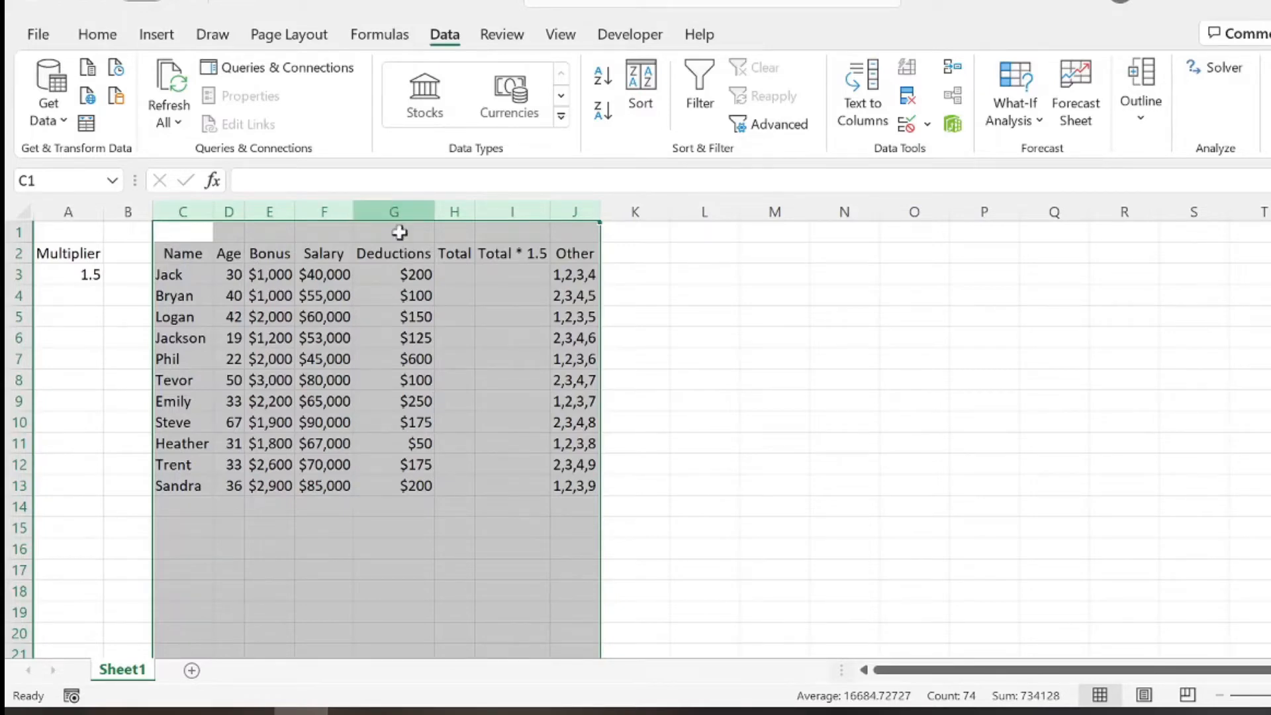
left_click(325, 295)
- Give columns C through J one equal width, wide enough to show every header and amount in full
left_click_drag(183, 212, 588, 213)
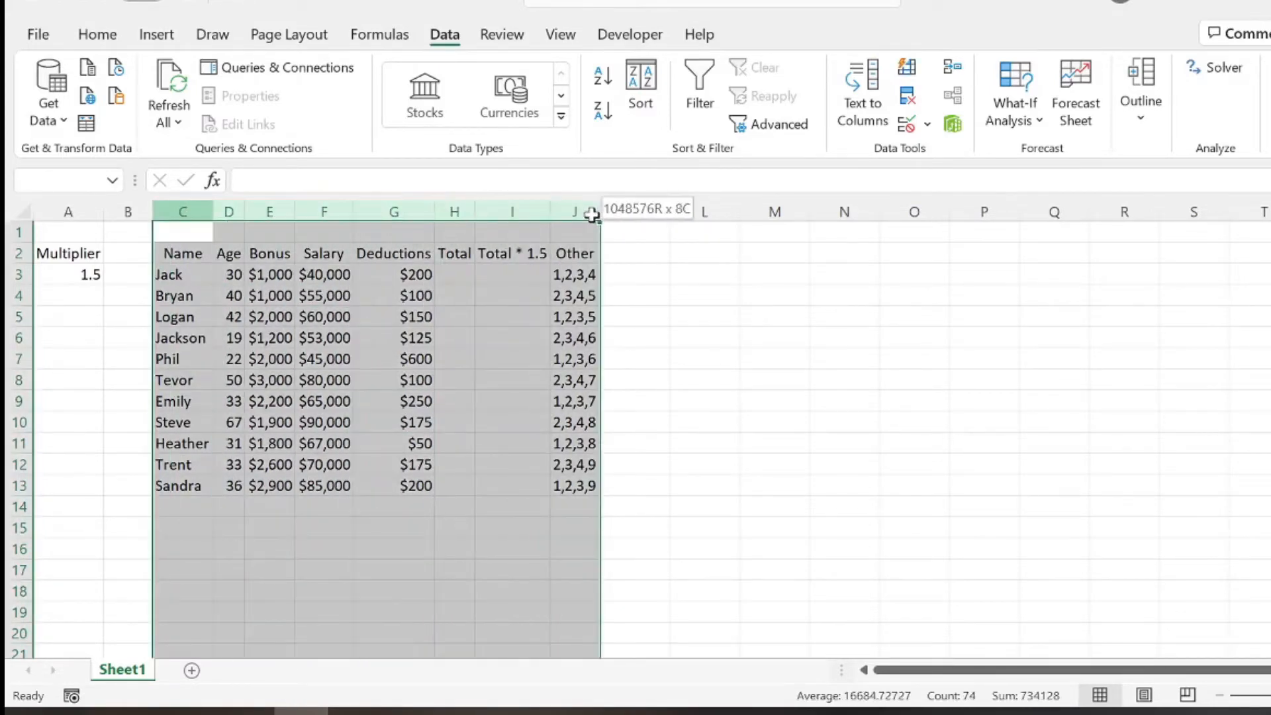
left_click_drag(245, 211, 262, 209)
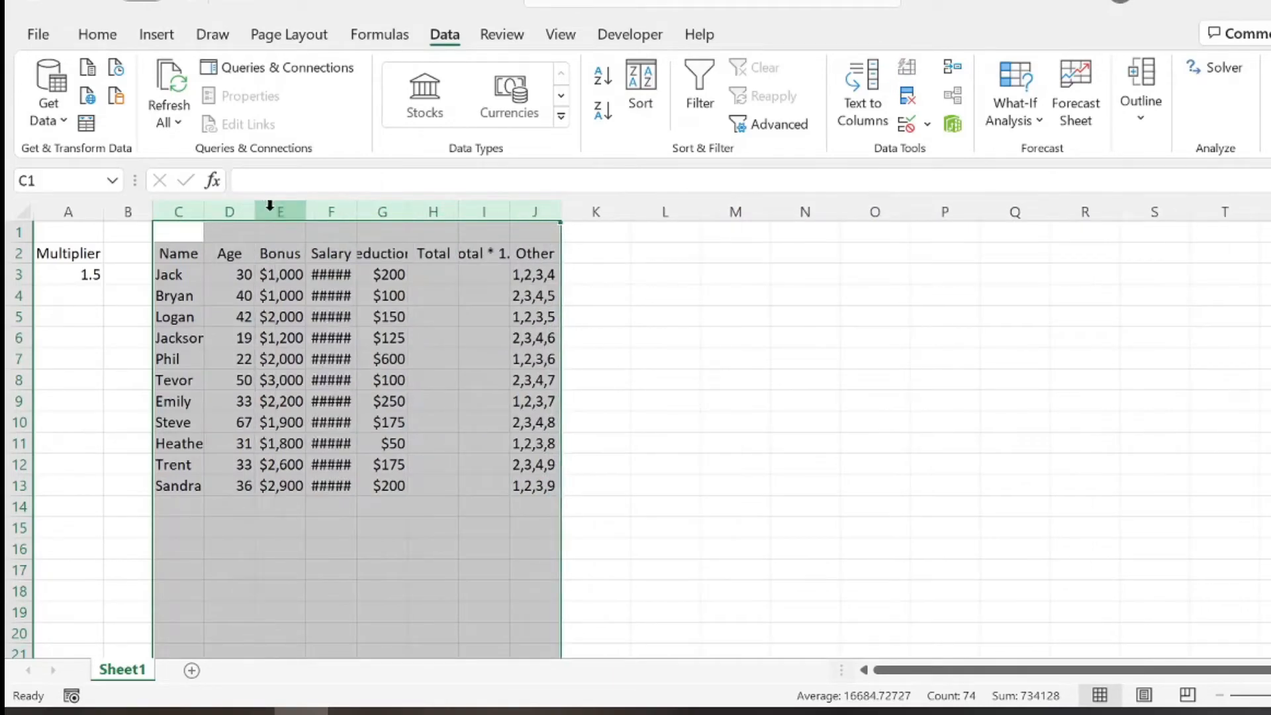
left_click_drag(454, 211, 505, 209)
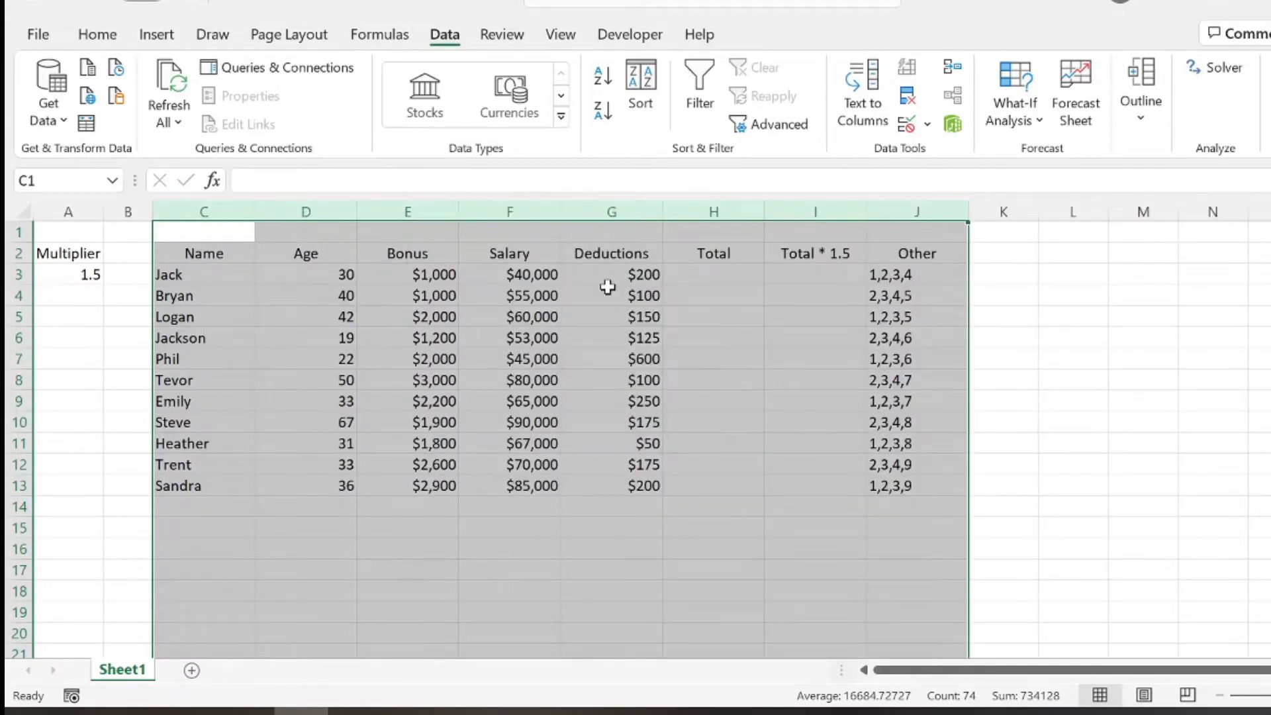
left_click(821, 358)
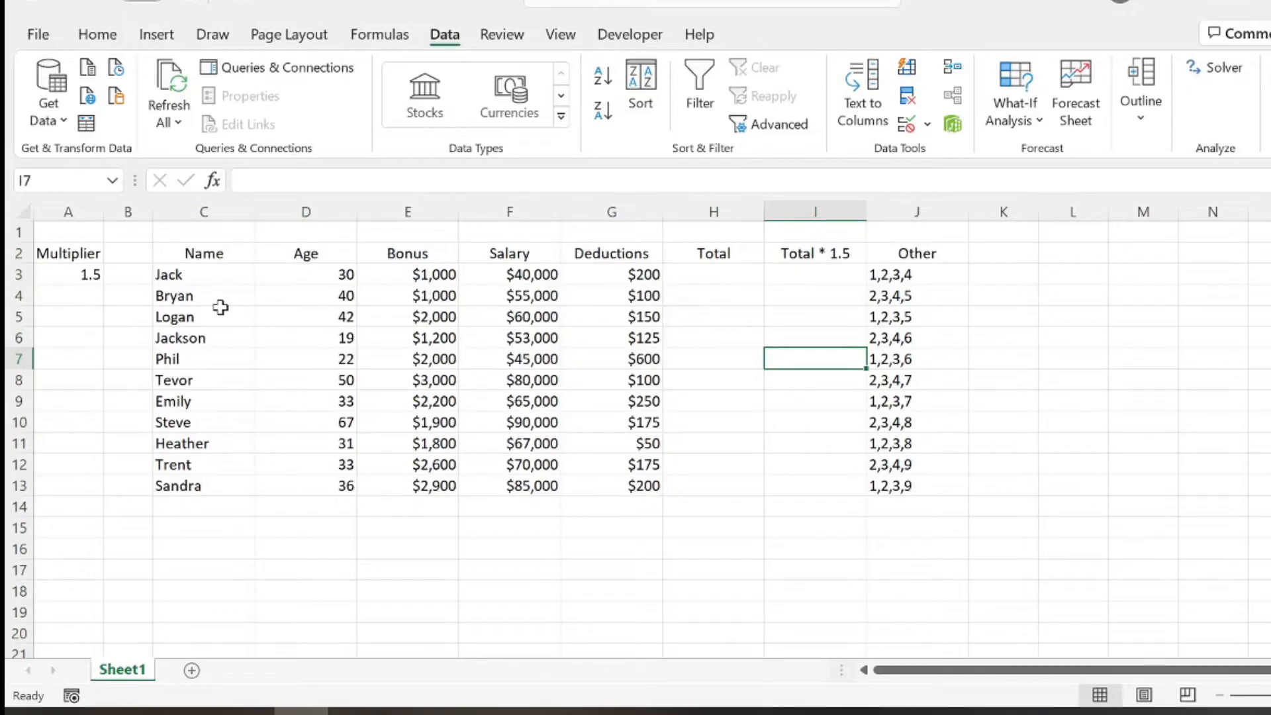
- Highlight the data range C3:J13 and review the Bonus, Salary and Deductions cells that feed the Total column
left_click_drag(212, 279, 973, 505)
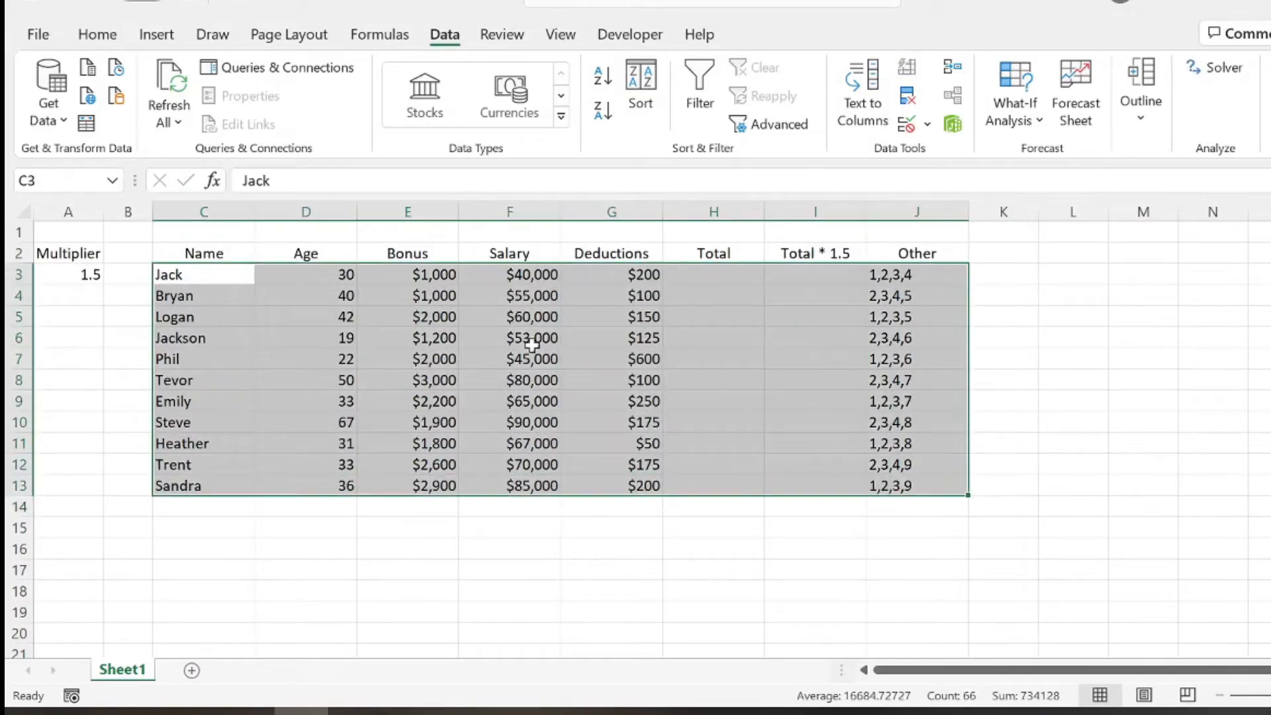
left_click(488, 332)
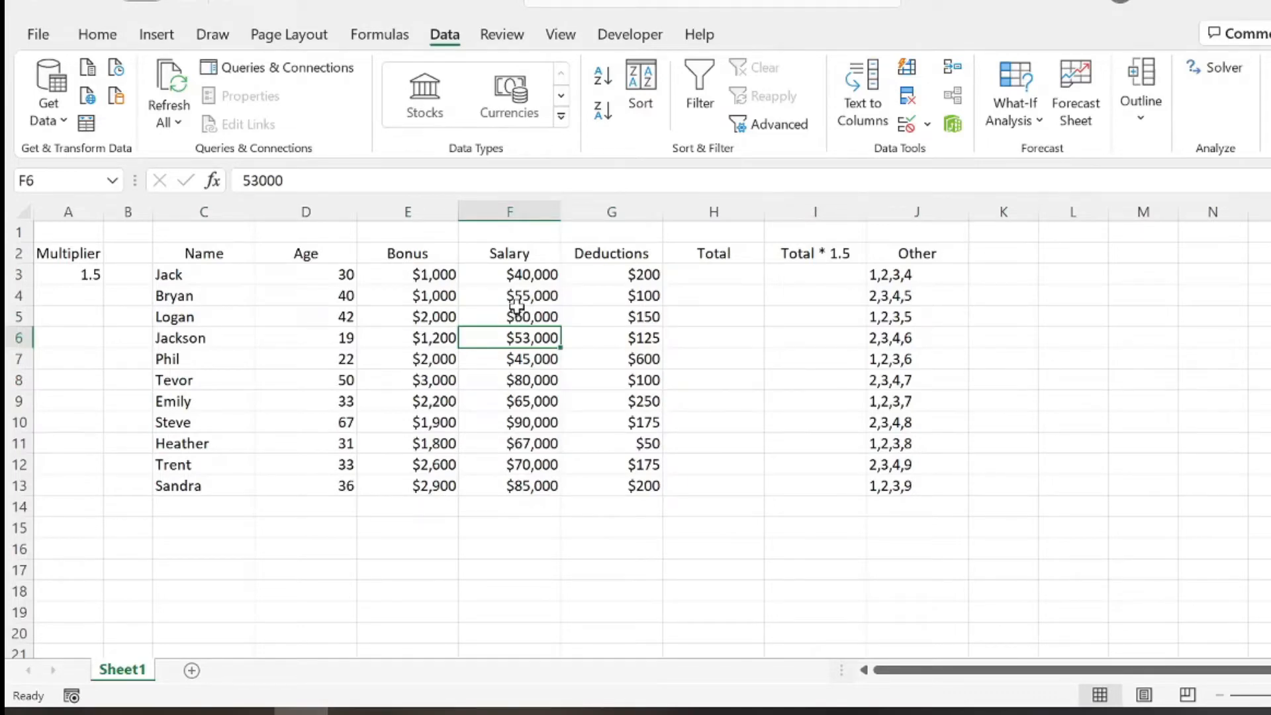
left_click(717, 273)
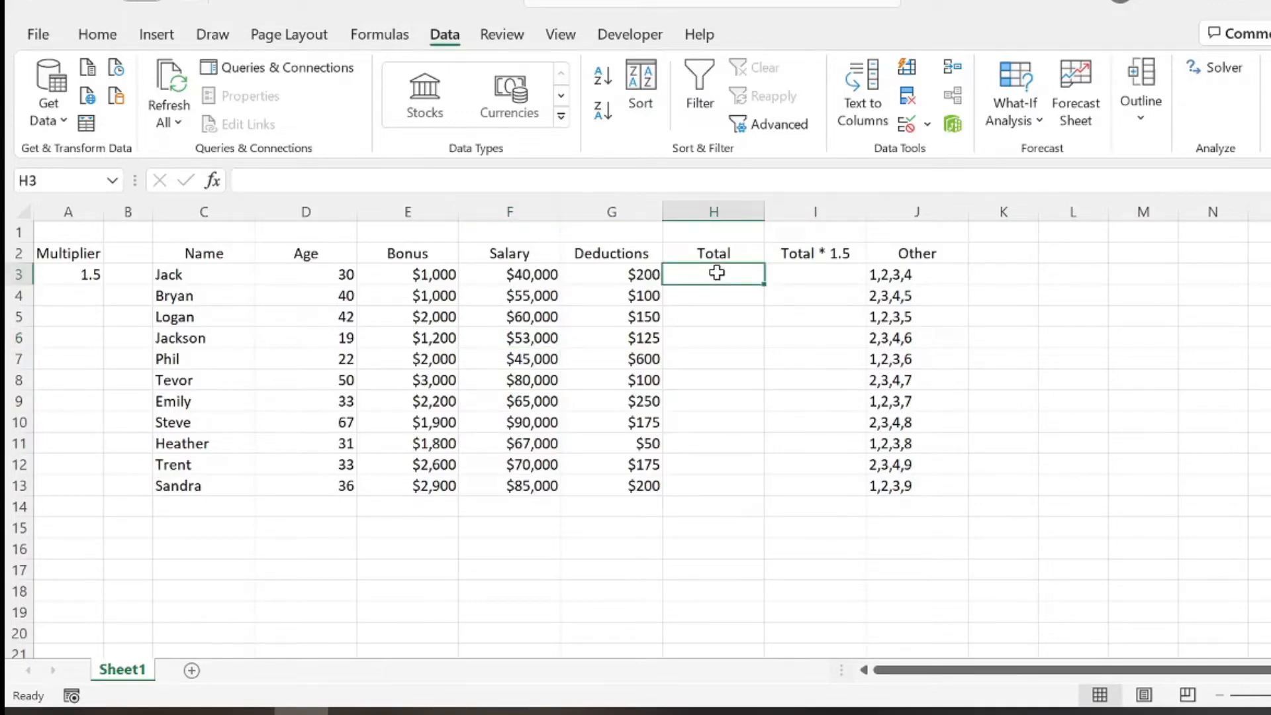
left_click(719, 381)
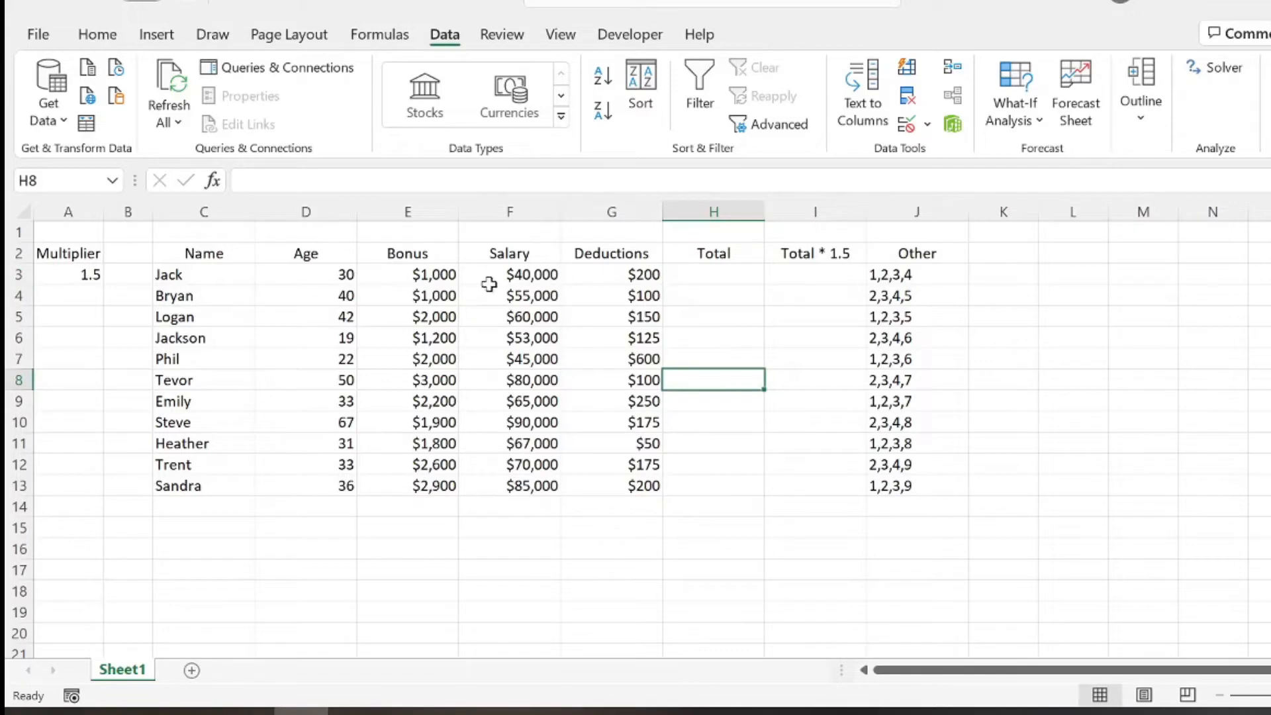
left_click(417, 273)
left_click(571, 273)
left_click(495, 278)
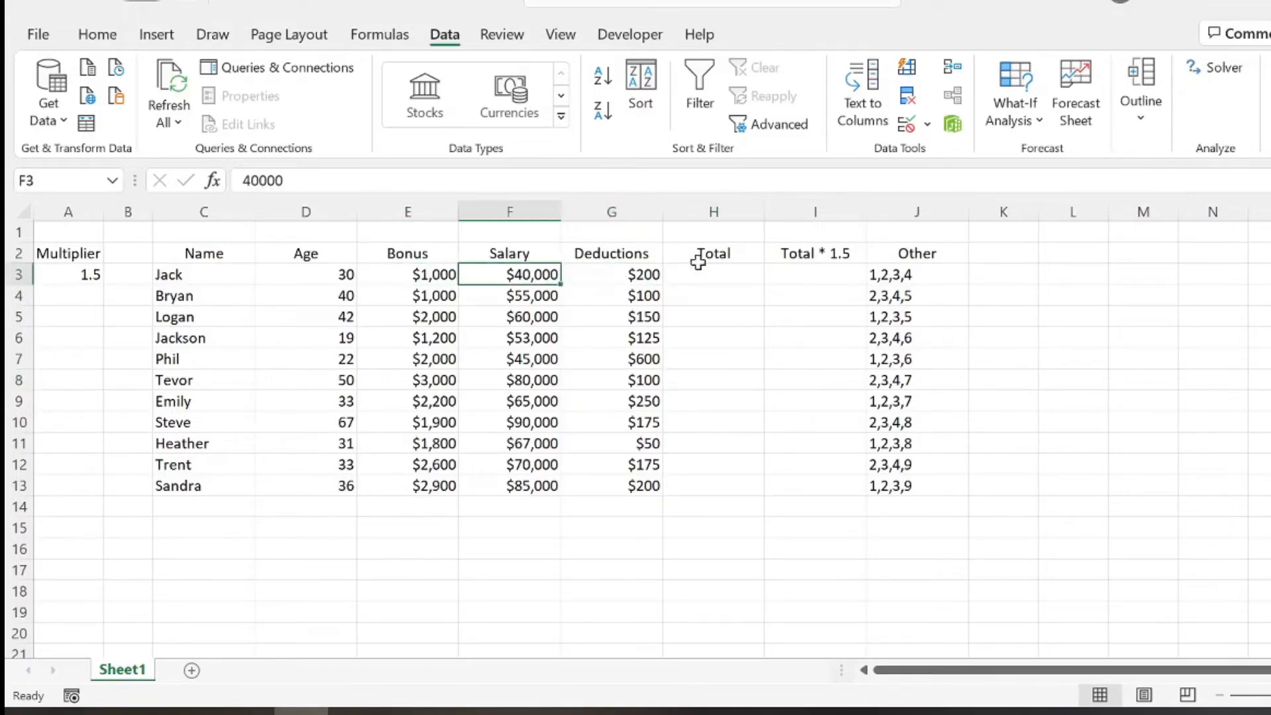
- Draft the formula =E3+F3-G3 in Total cell H3, then clear it back to the equals sign
left_click(708, 271)
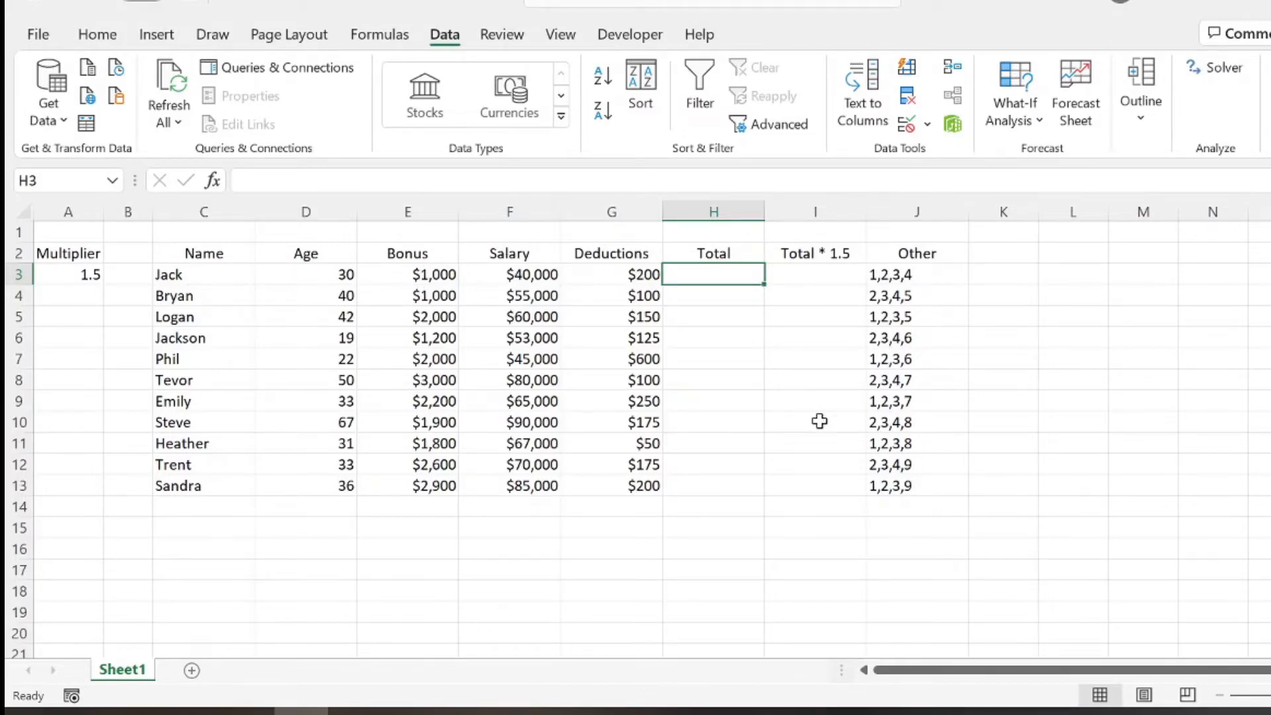
type("=")
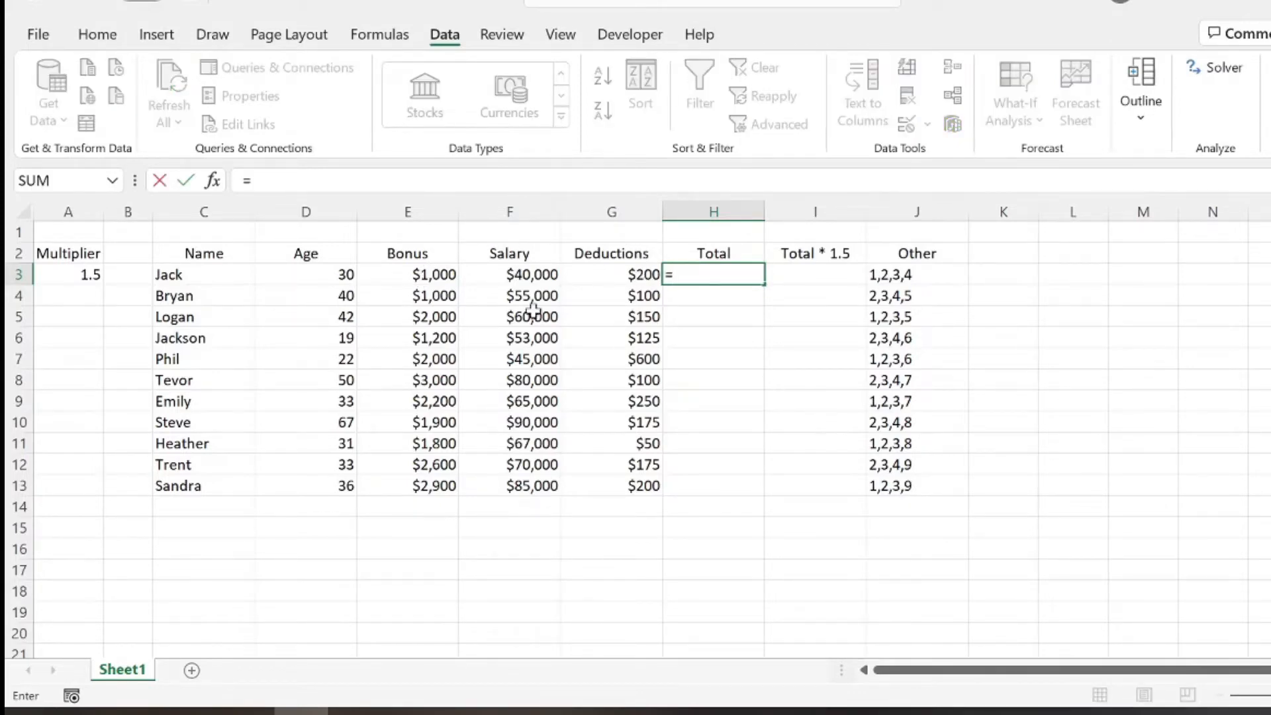
left_click(432, 275)
type("+")
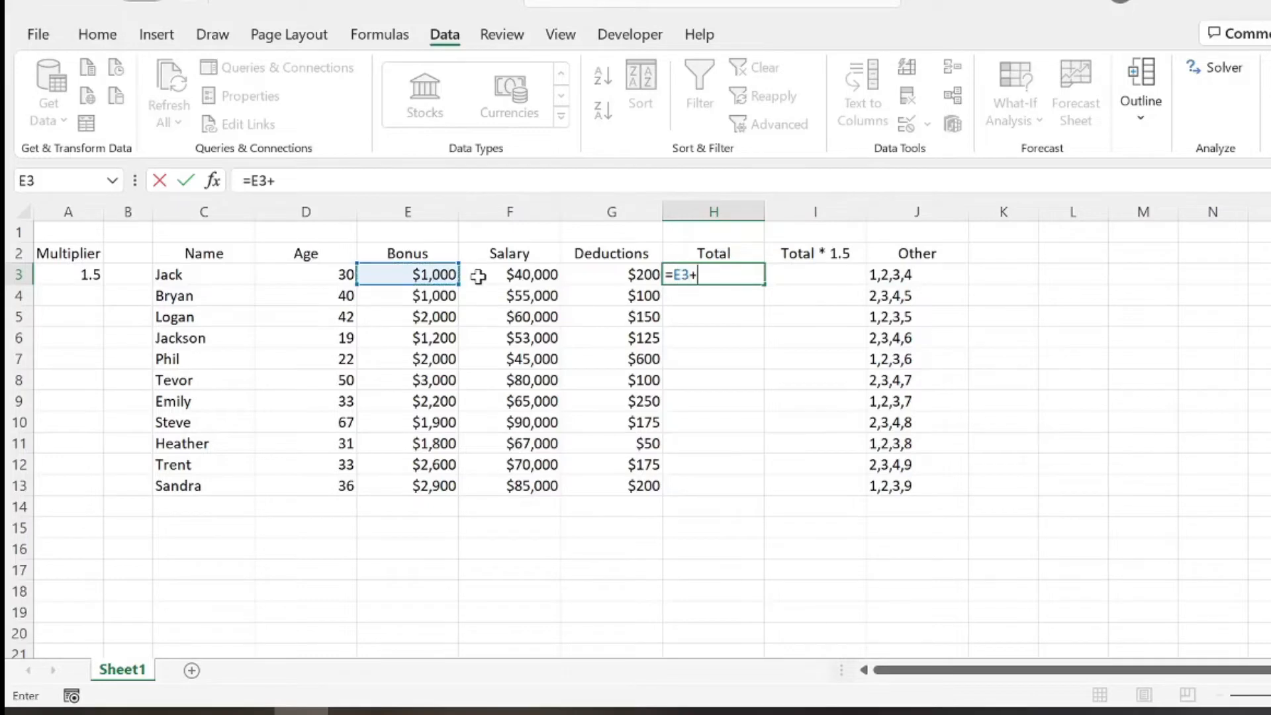
left_click(513, 274)
type("-")
left_click(610, 273)
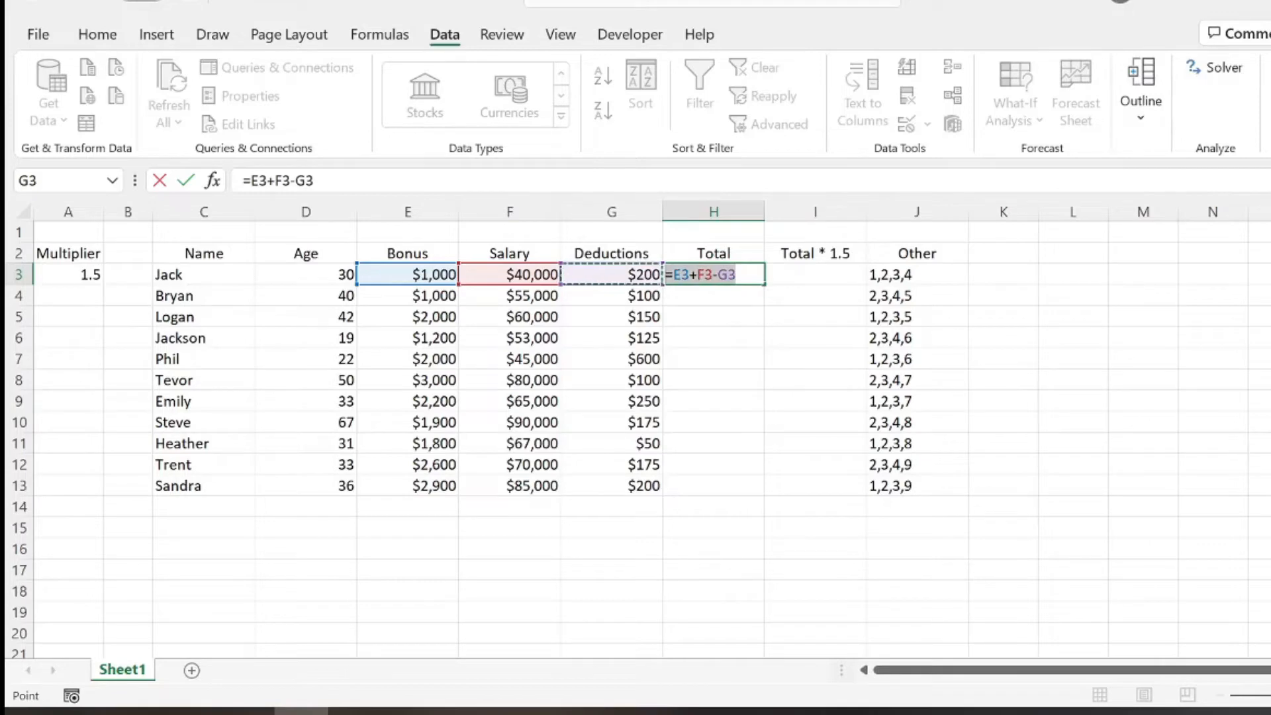
key("BackSpace")
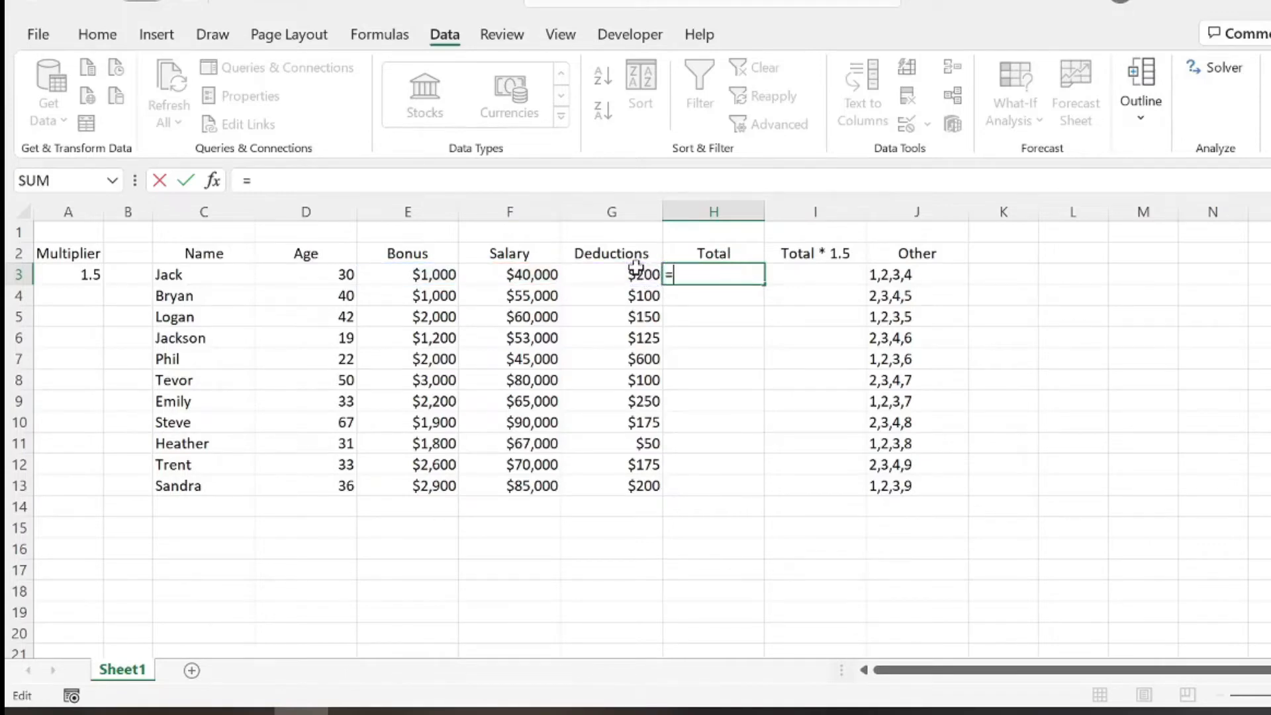
- Start a SUMIF formula in H3 from the suggested functions, then erase it
type("sum")
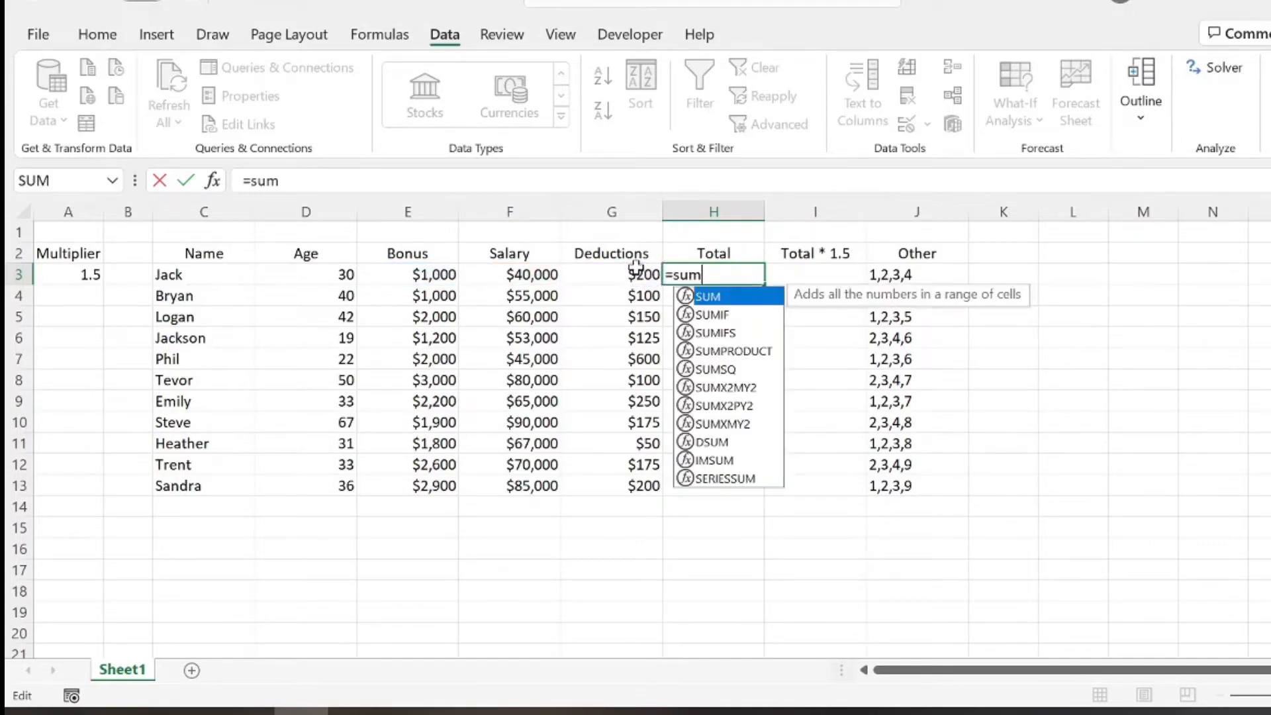
left_click(727, 317)
double_click(737, 318)
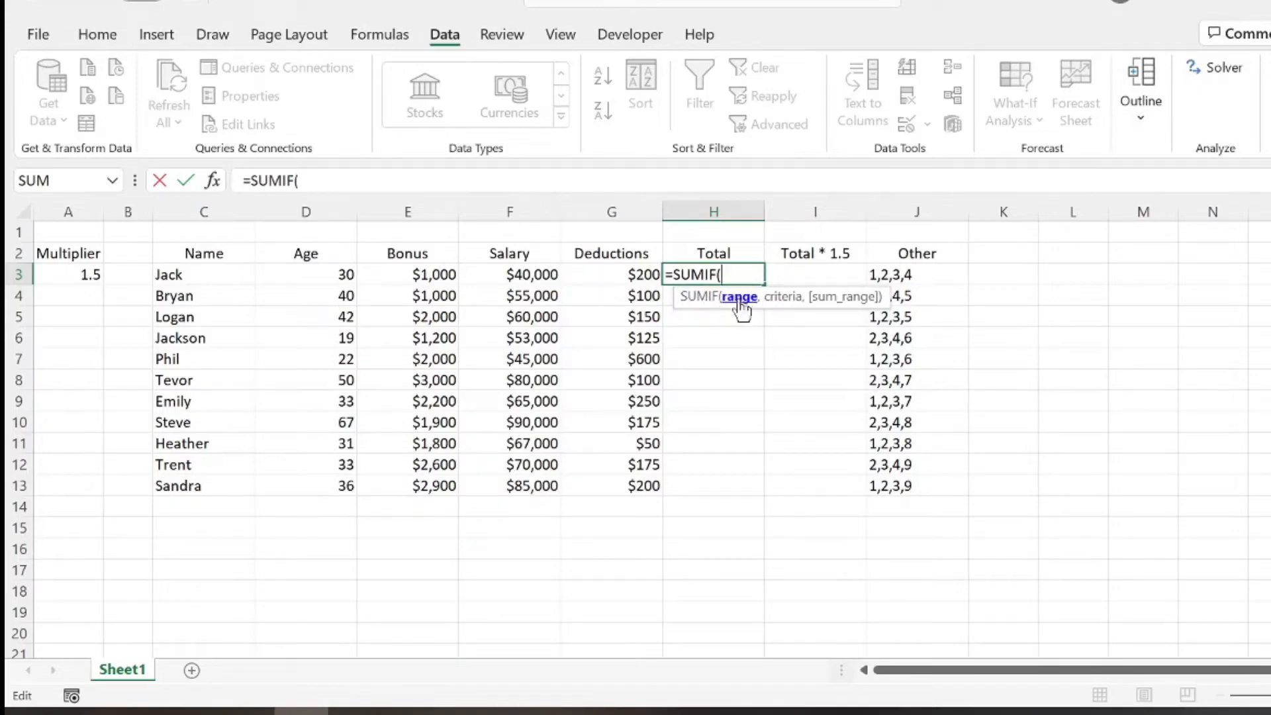
key("shift+Left")
key("shift+Left")
key("shift+Left")
key("shift+Left")
key("shift+Left")
key("shift+Left")
key("shift+Left")
key("BackSpace")
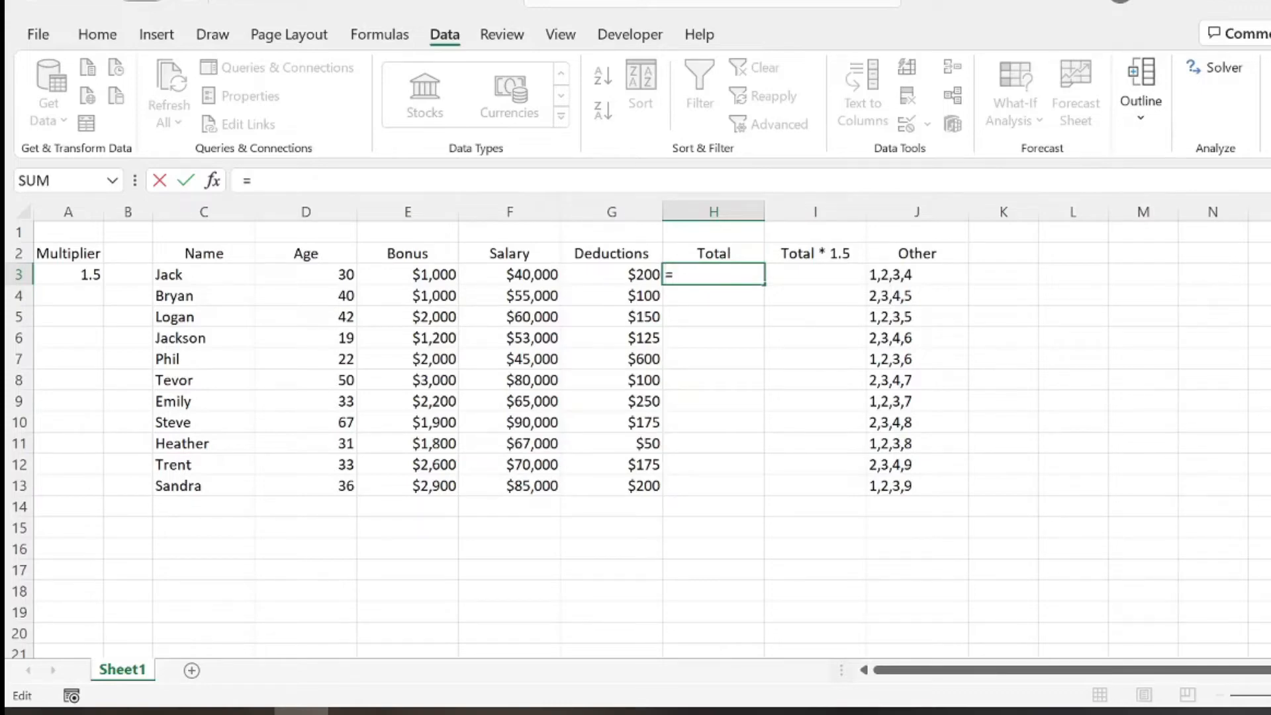
- Begin the Total formula in H3 with the SUM function chosen from the suggested functions
type("=sum")
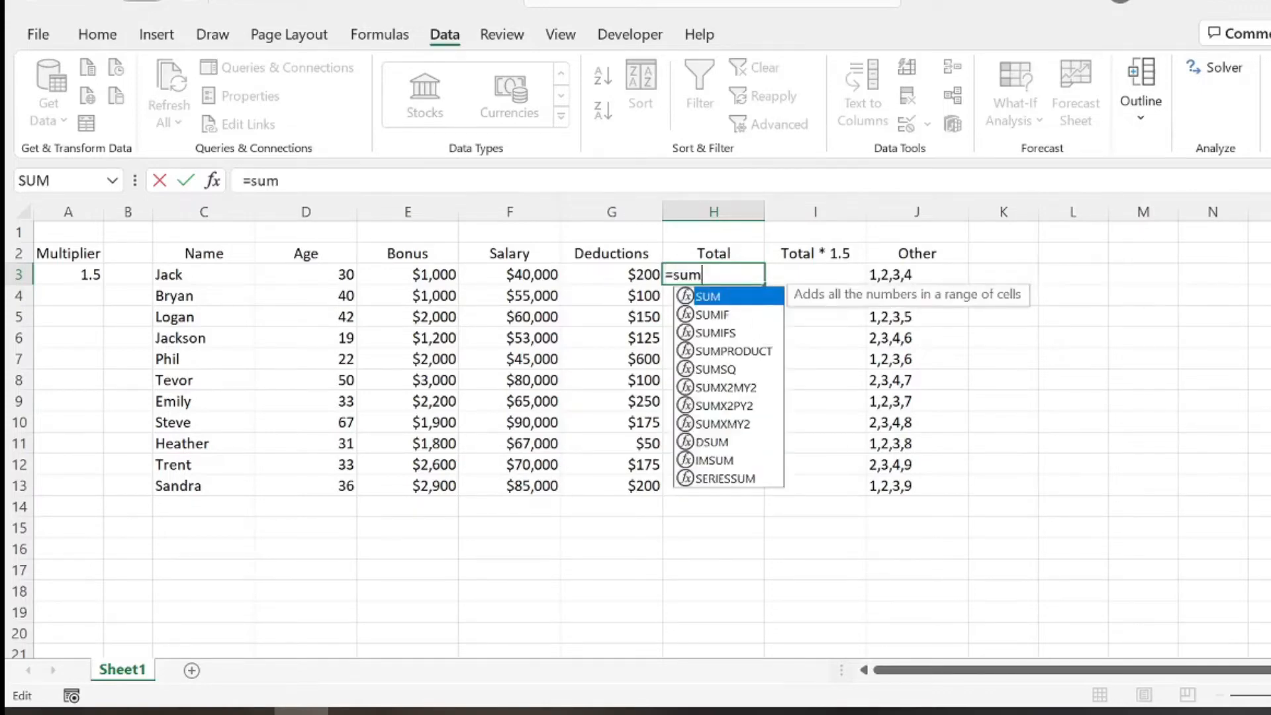
key("Down")
key("Down")
key("Up")
key("Down")
key("Down")
key("Up")
key("Up")
key("Up")
key("Tab")
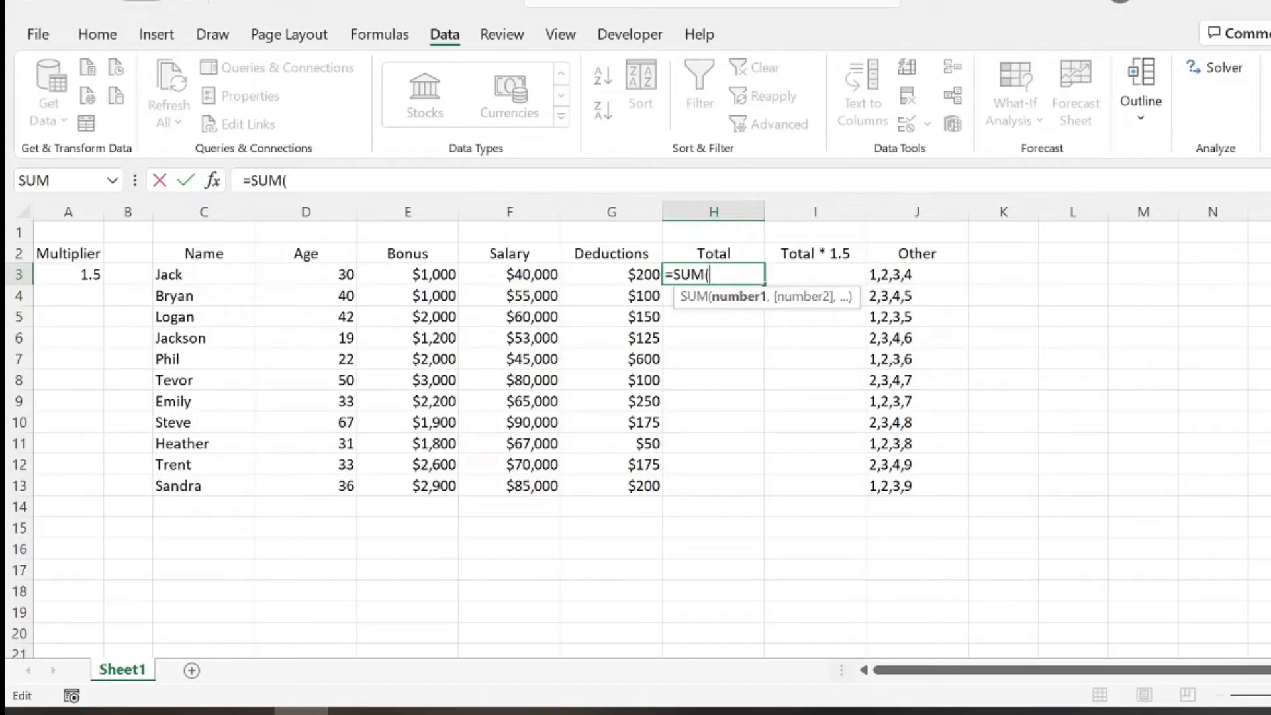
- Complete the H3 formula as =SUM(E3:F3)-G3 and reselect the cell
left_click_drag(427, 275, 506, 275)
type(")-")
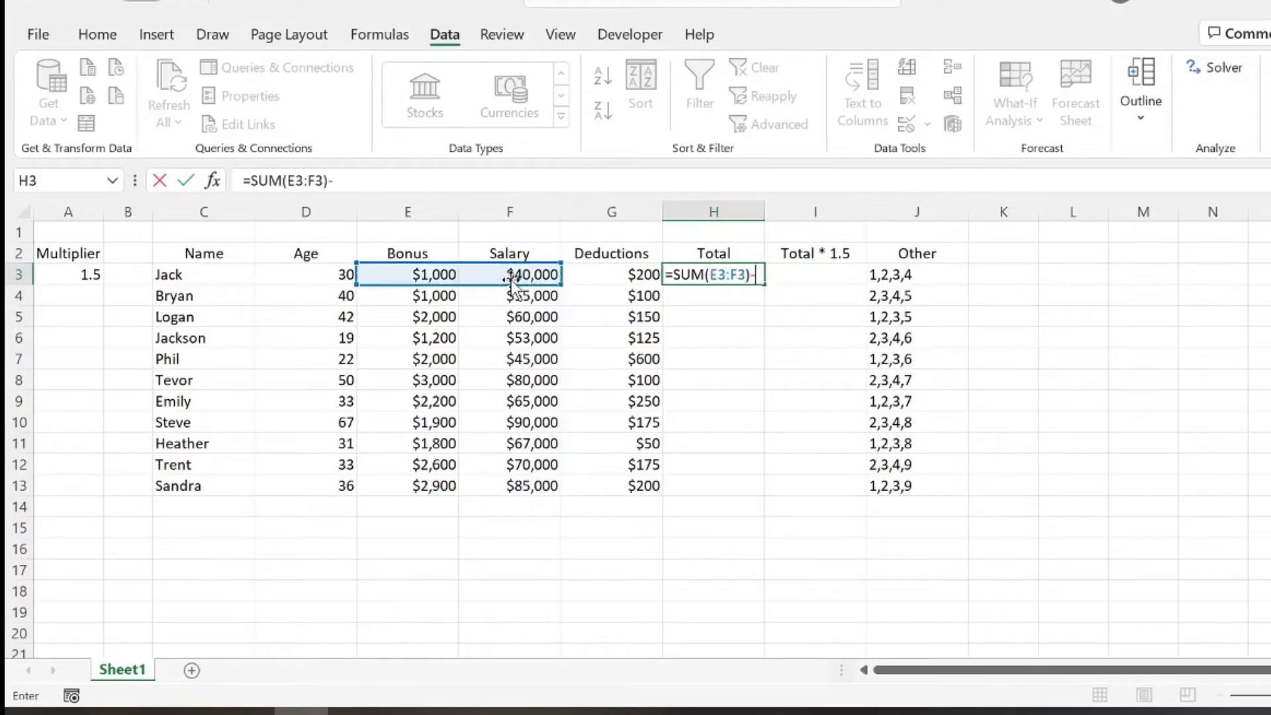
left_click(625, 272)
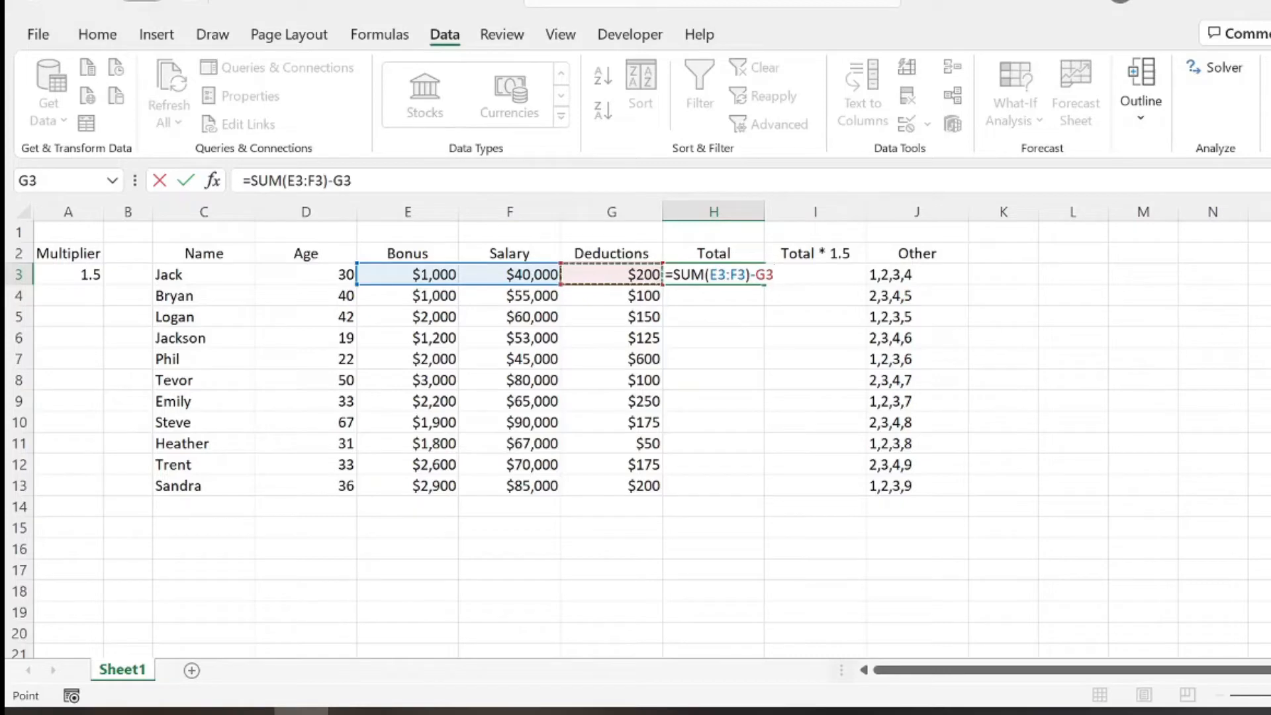
key("Return")
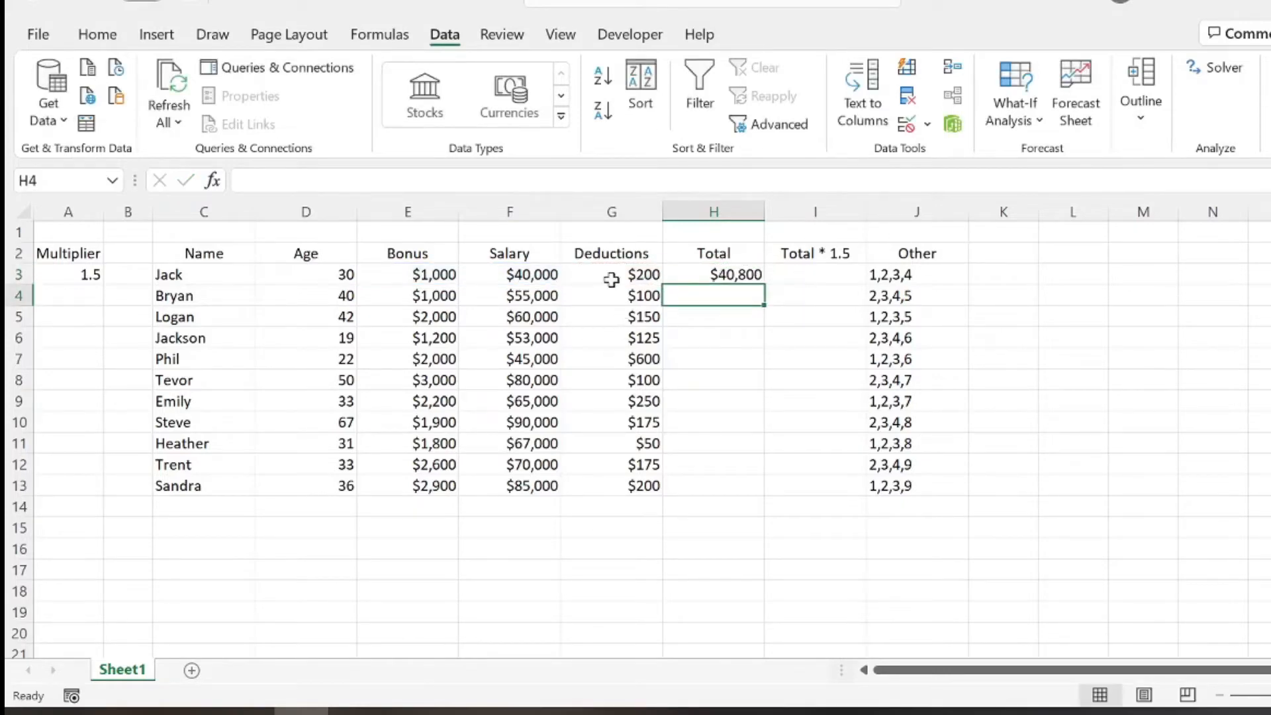
left_click(738, 275)
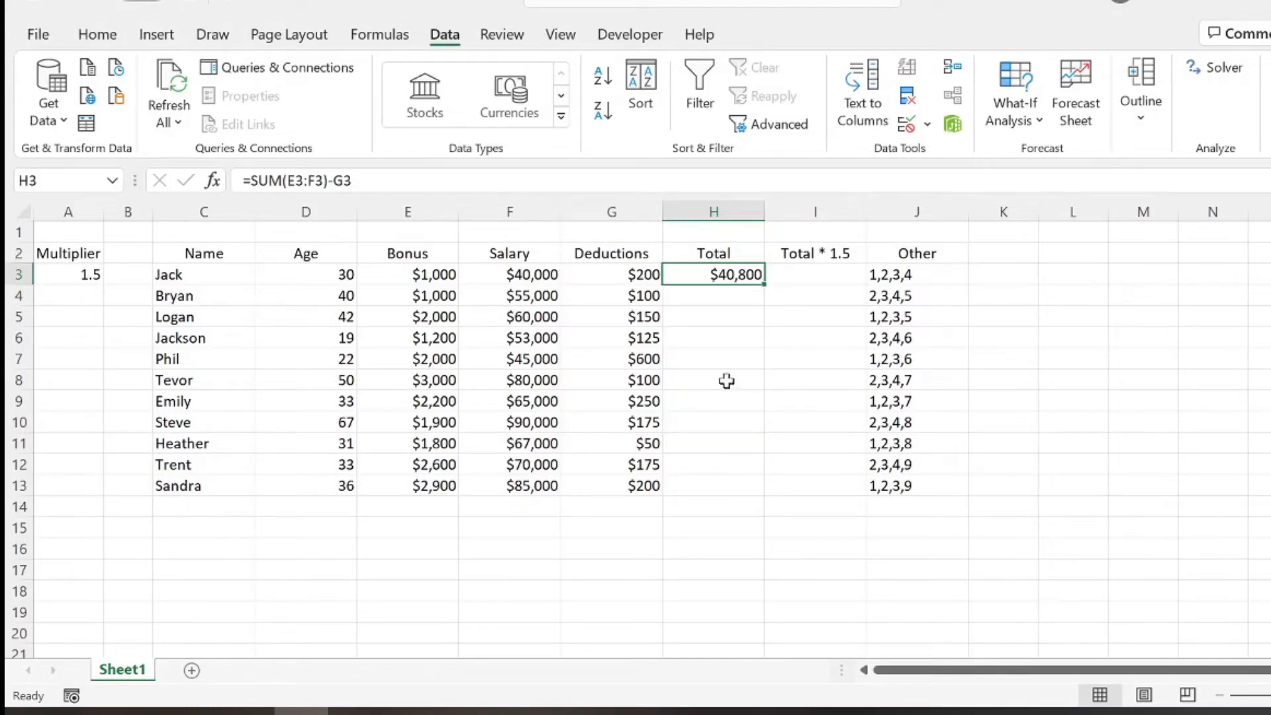
- Copy the Total formula from H3 and paste it individually into the cells below it in column H
left_click(727, 295)
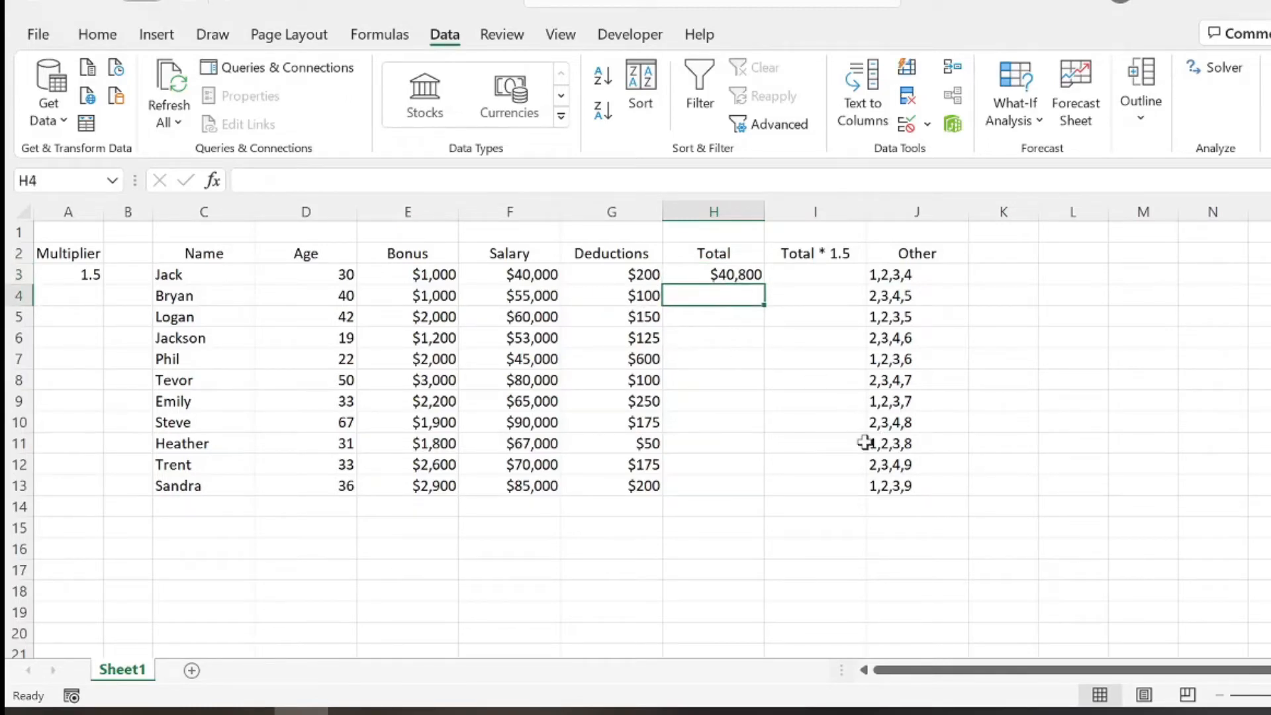
left_click(738, 276)
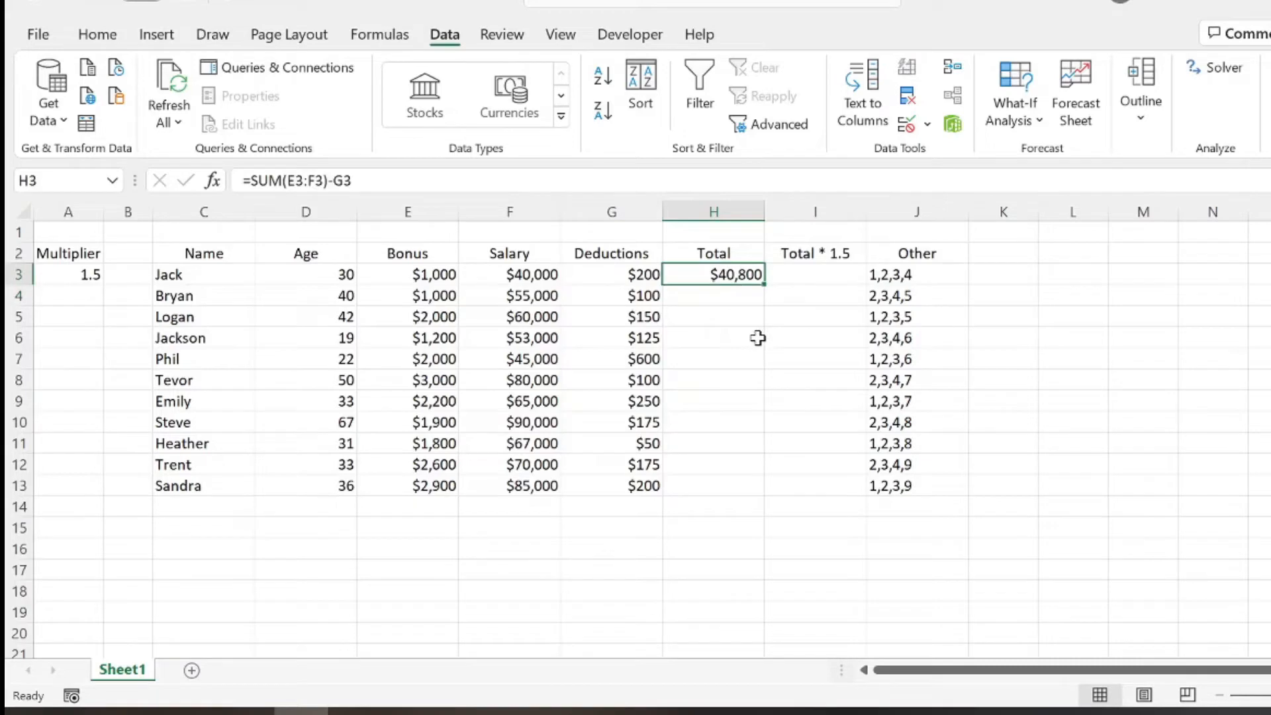
key("ctrl+c")
left_click(730, 296)
key("ctrl+v")
left_click(718, 317)
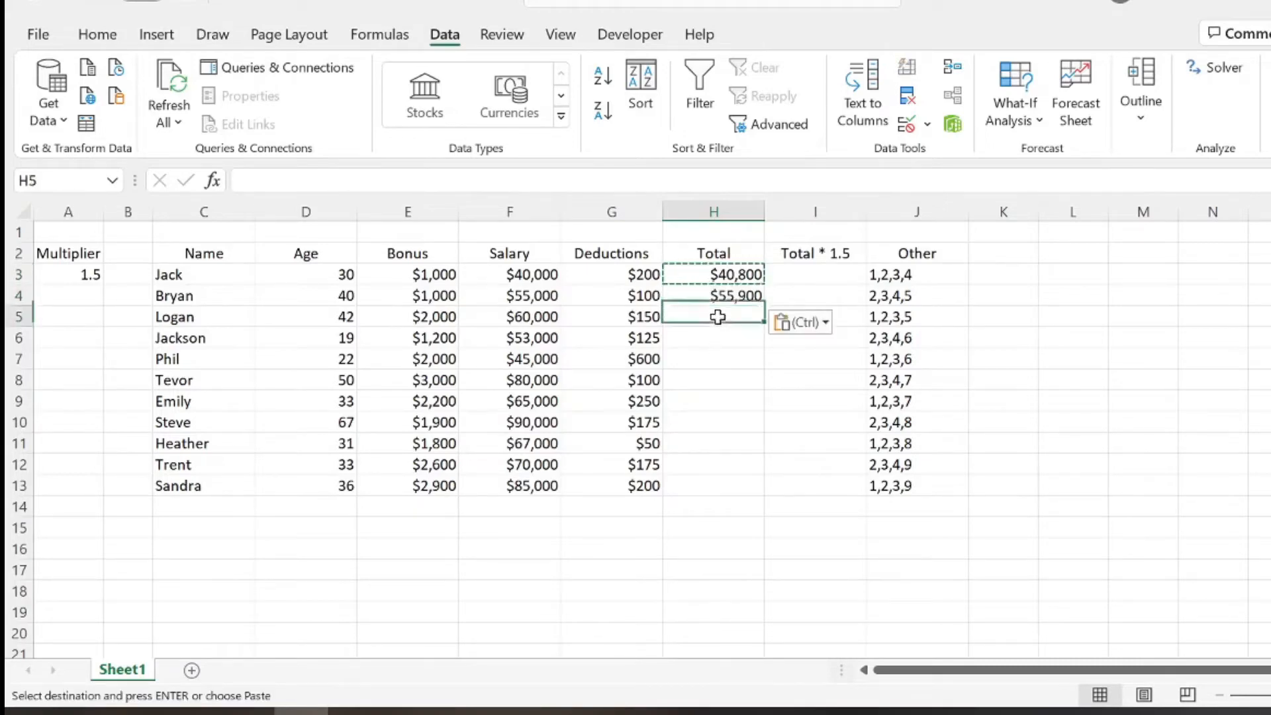
key("ctrl+v")
left_click(718, 338, "ctrl")
left_click(722, 358, "ctrl")
left_click(718, 382, "ctrl")
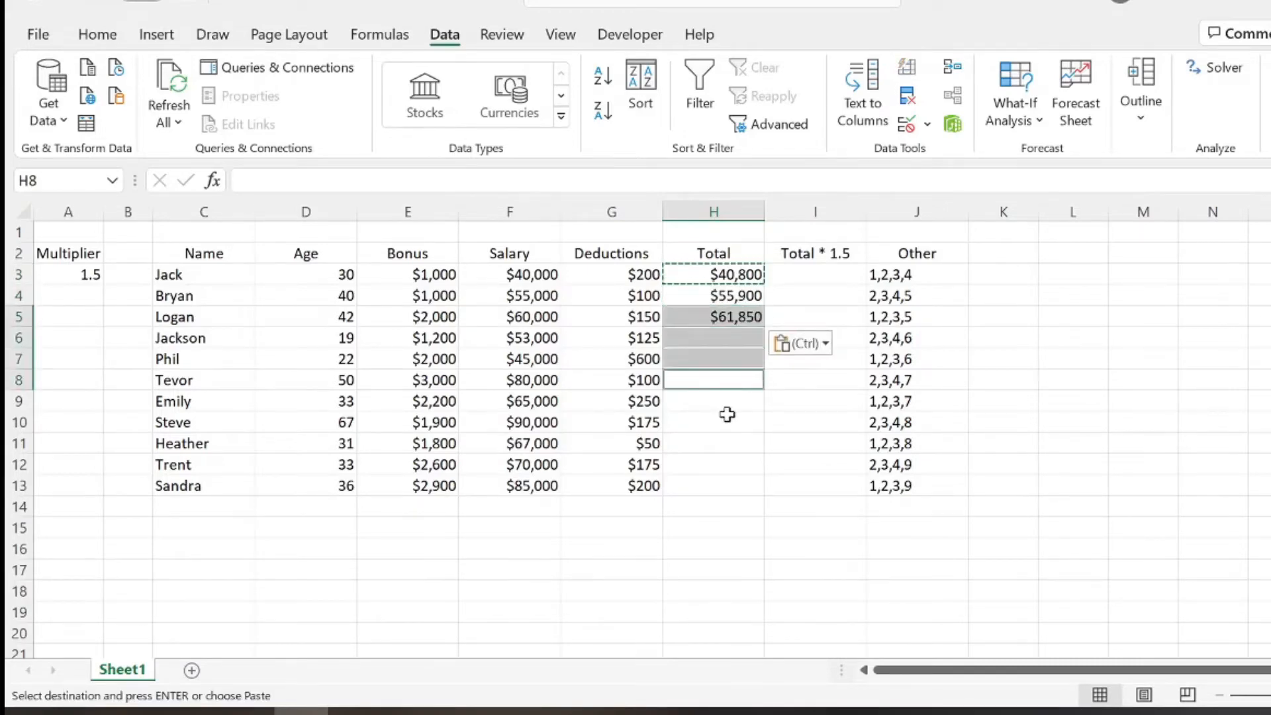
left_click(728, 405)
key("ctrl+v")
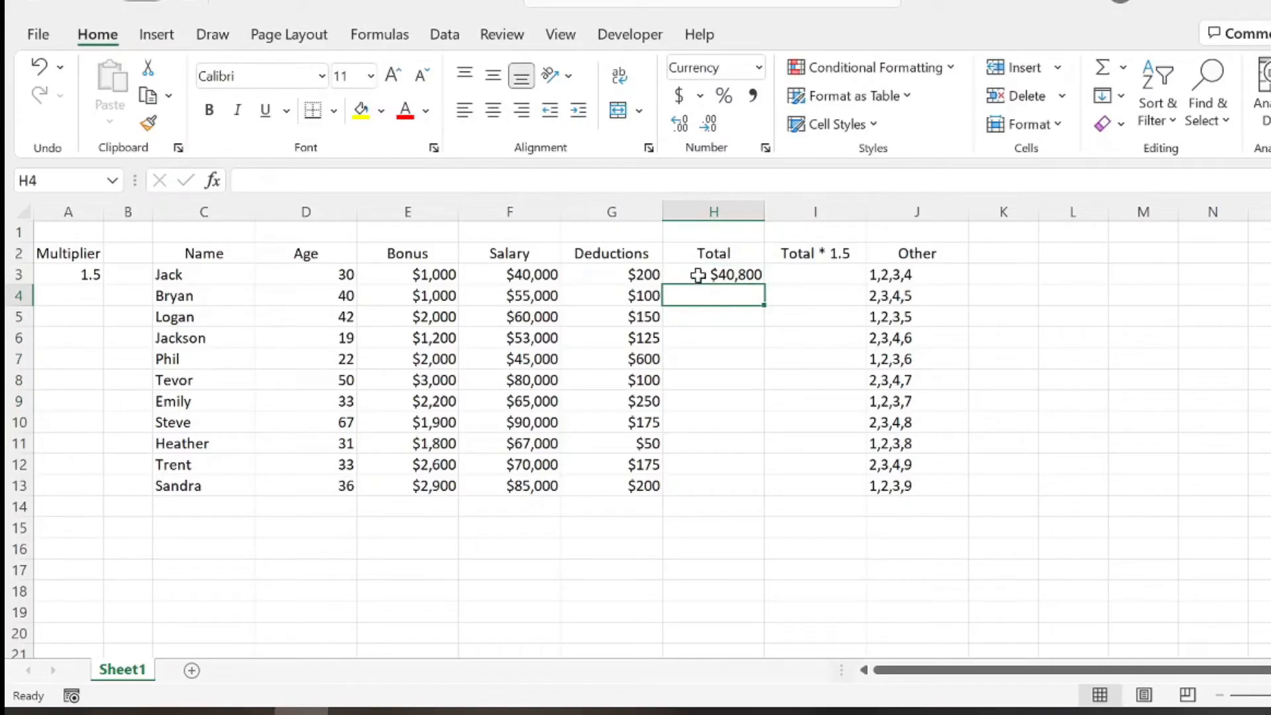
- Fill the Total formula from H3 down through H13
left_click(695, 272)
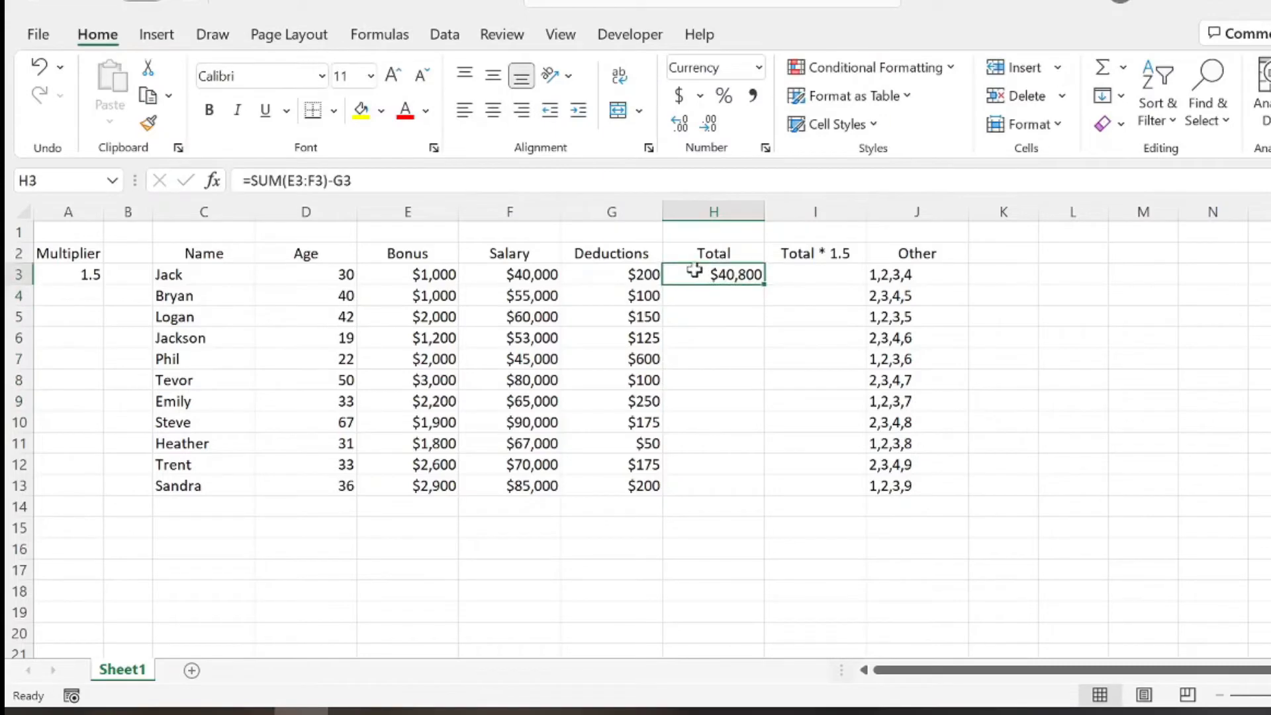
double_click(765, 285)
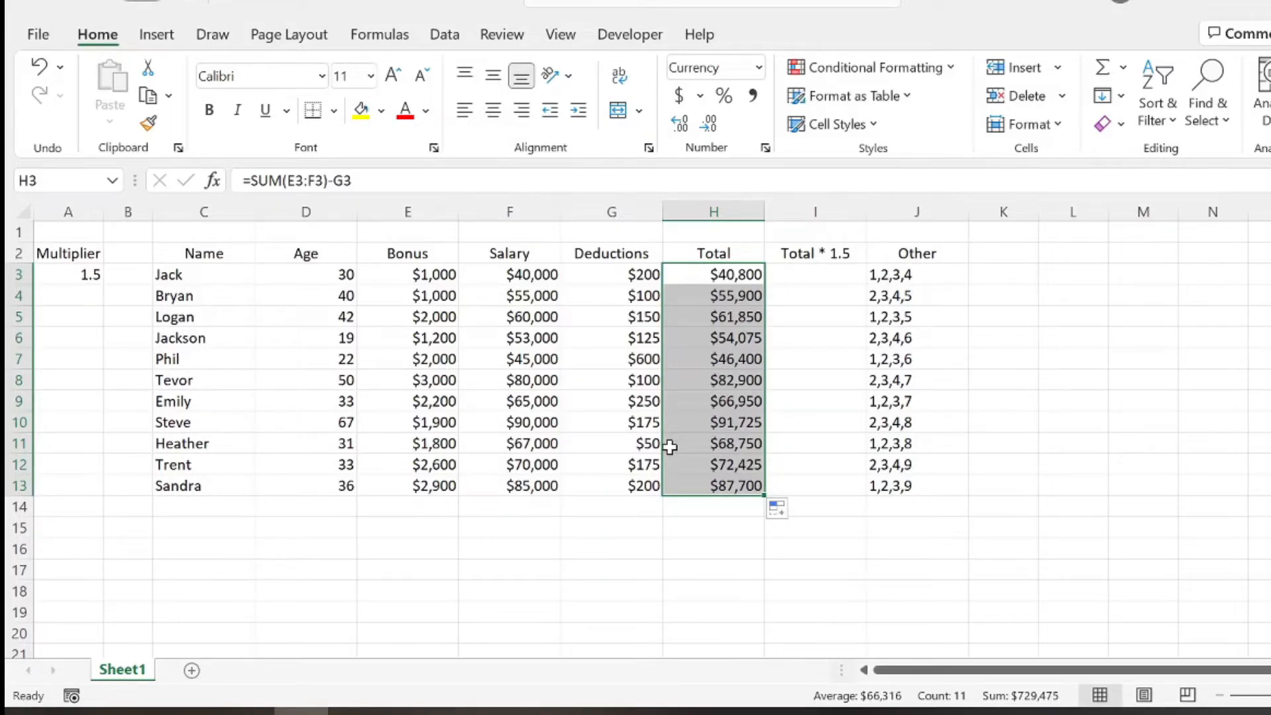
- Check the cell references in the filled Total formulas, opening H10 to see which cells it uses
left_click(736, 359)
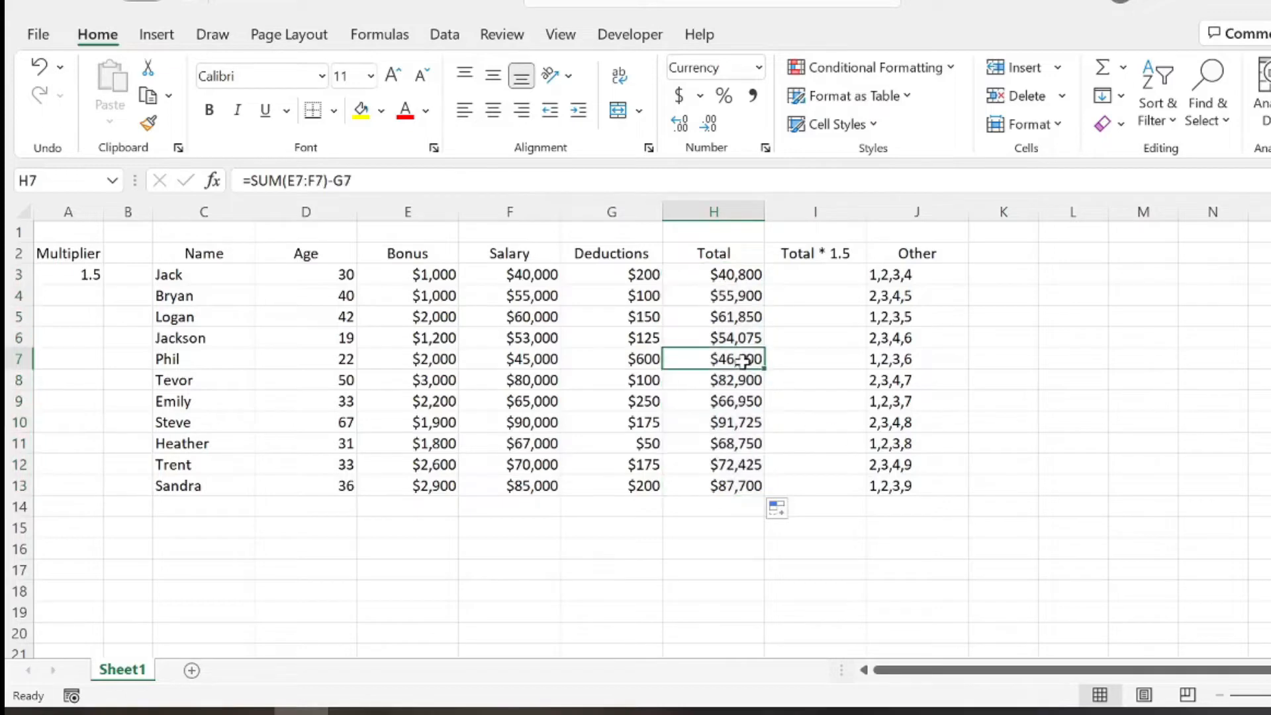
left_click(725, 407)
left_click(721, 418)
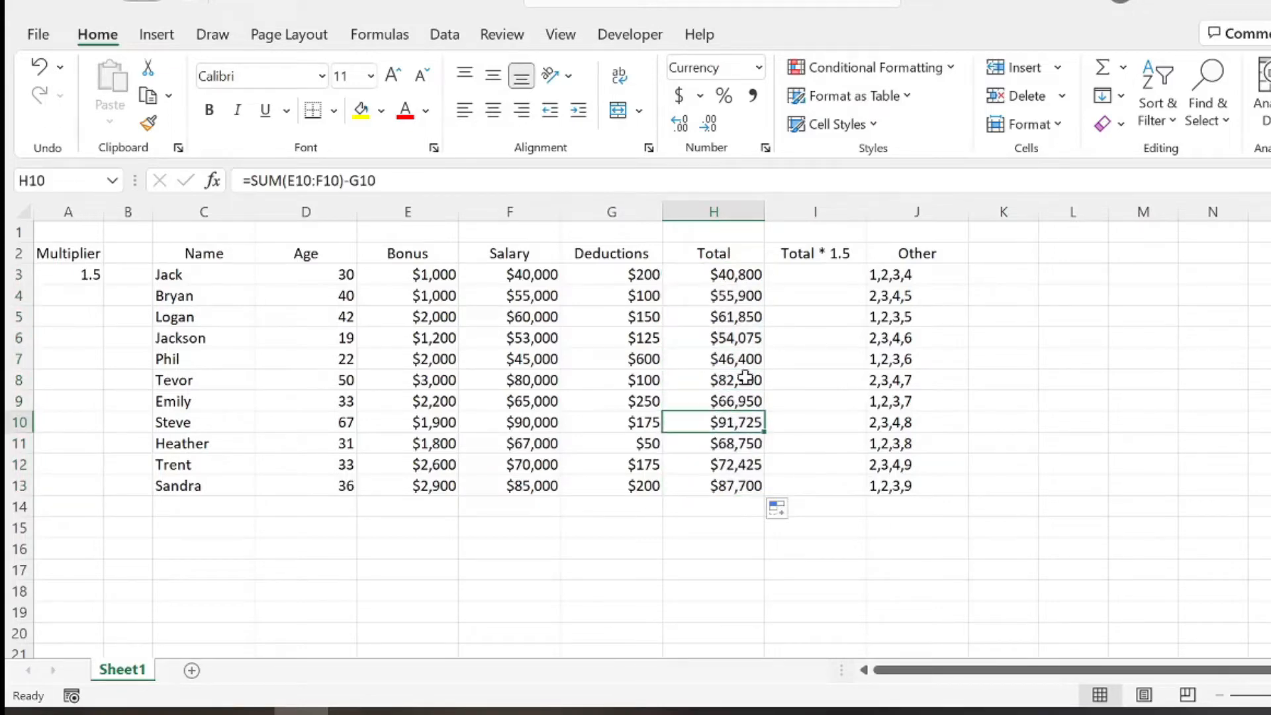
key("F2")
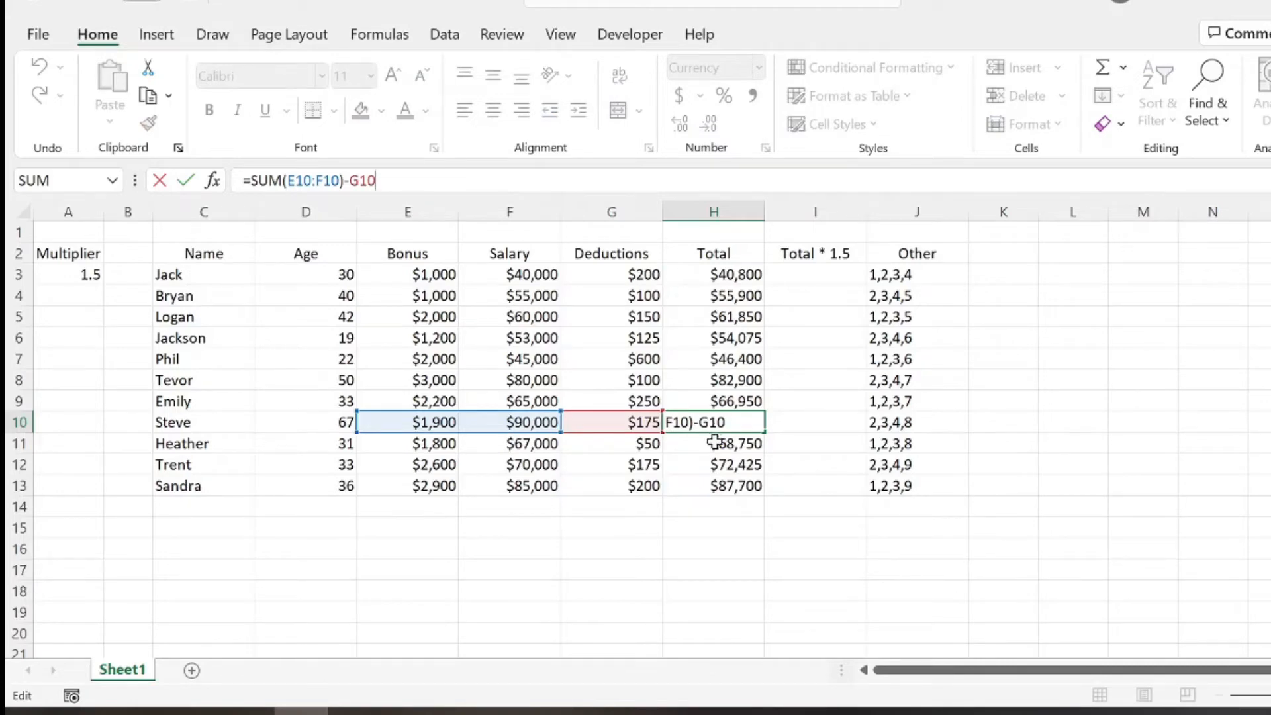
left_click(718, 530)
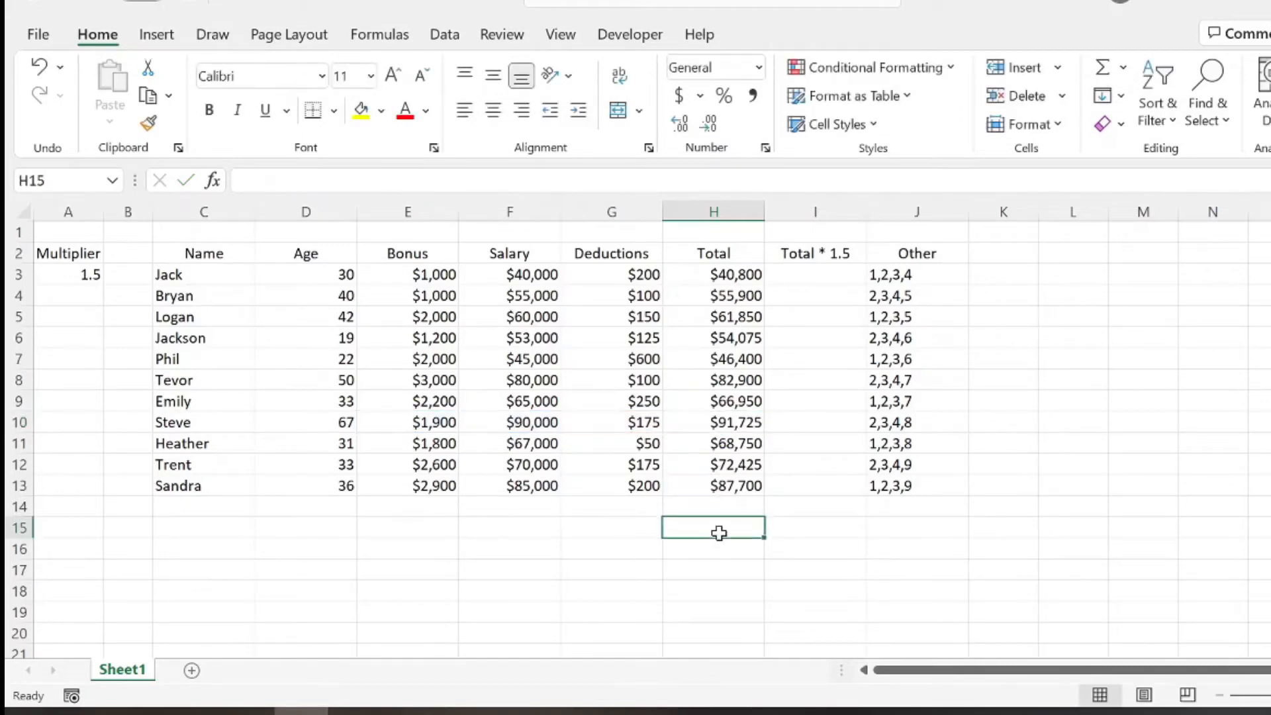
left_click(729, 293)
left_click(722, 273)
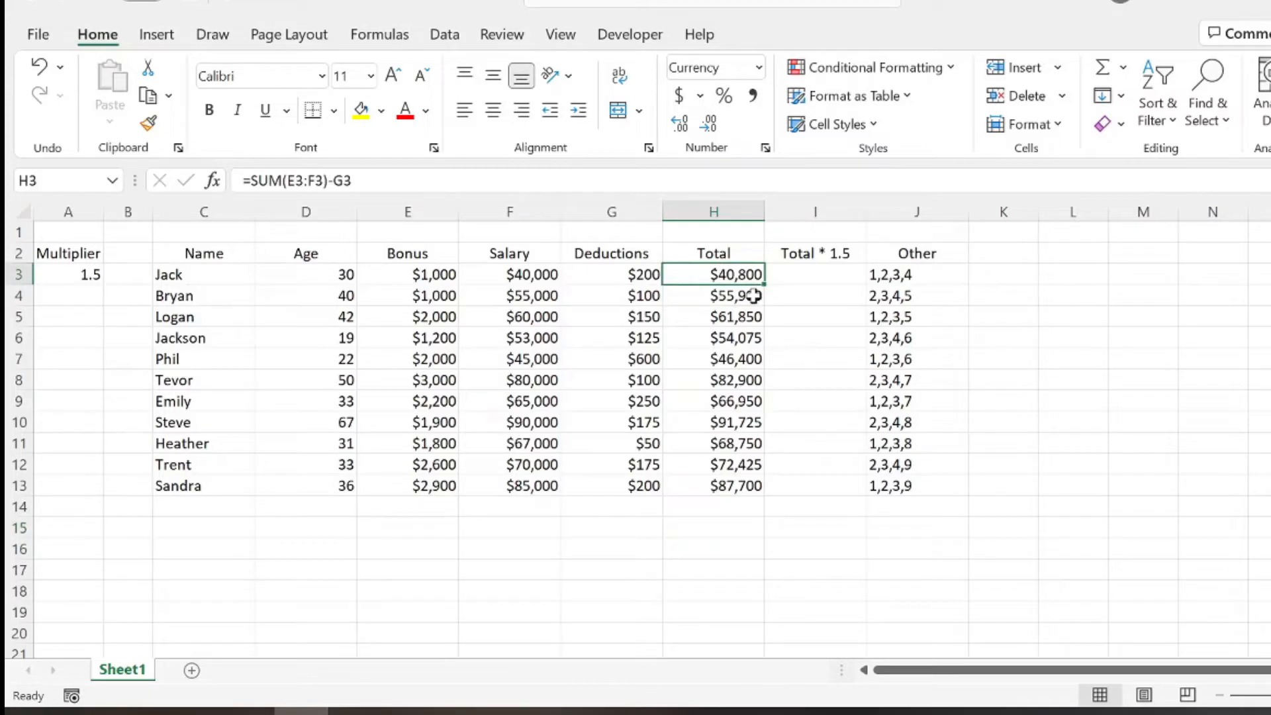
left_click(732, 292)
left_click(517, 181)
left_click(811, 422)
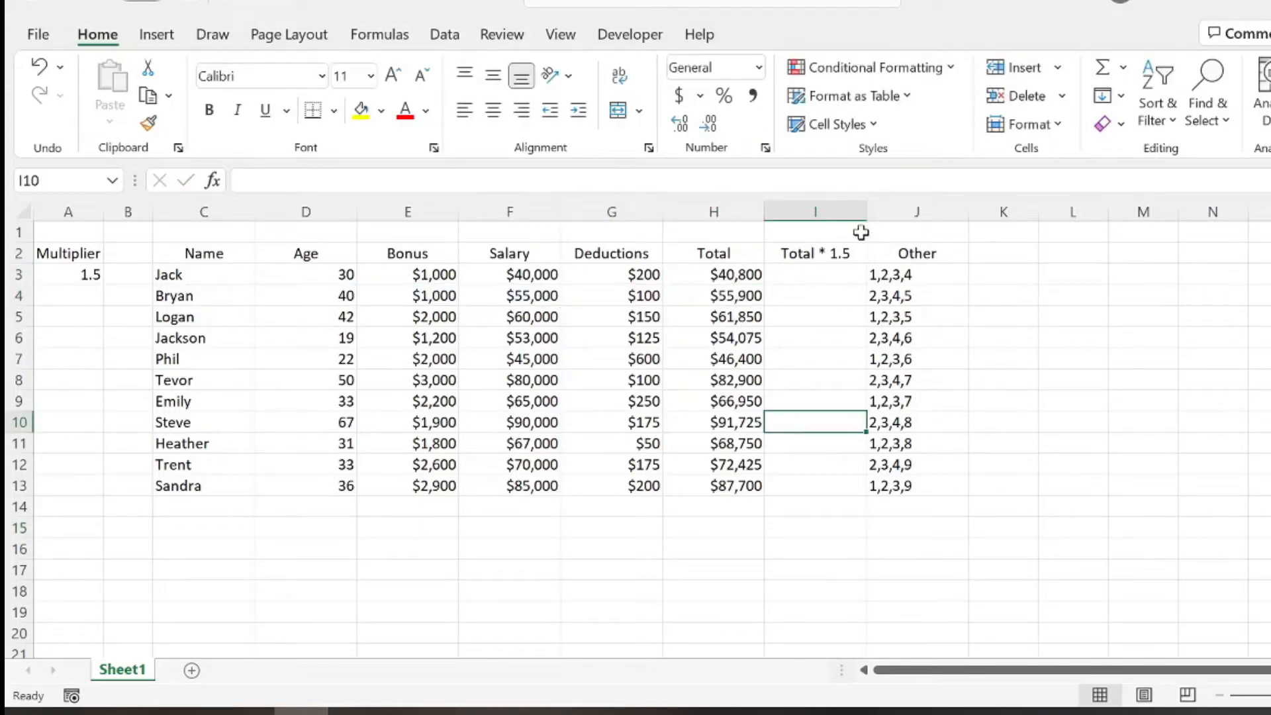
- Enter the formula =H3*A3 in I3 to multiply the first employee's Total by the Multiplier value
left_click_drag(801, 269, 831, 492)
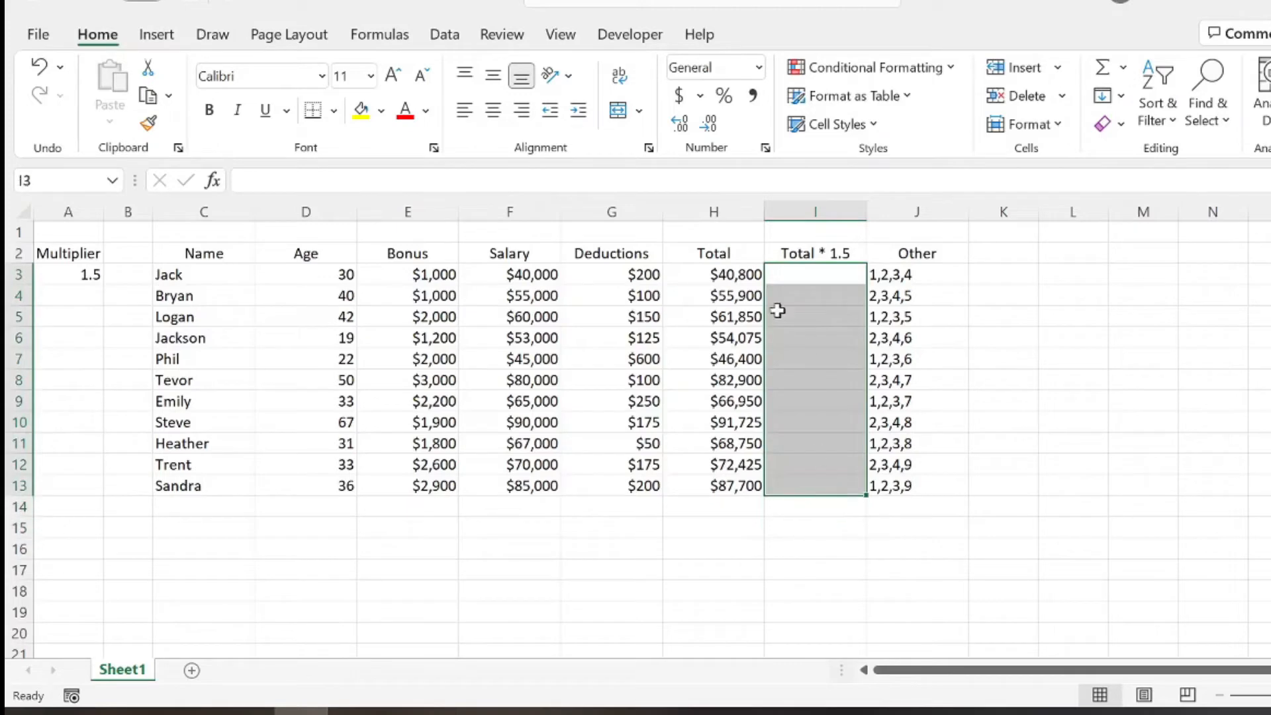
left_click(743, 290)
left_click(743, 272)
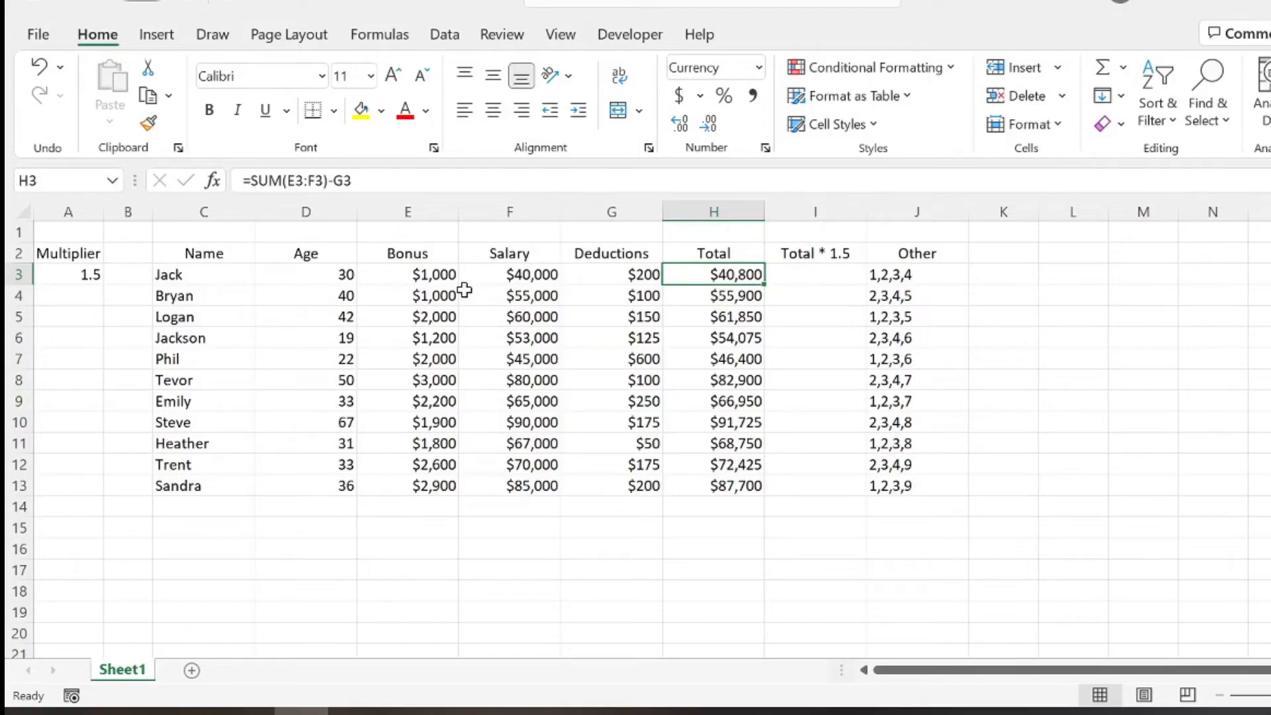
left_click(71, 274)
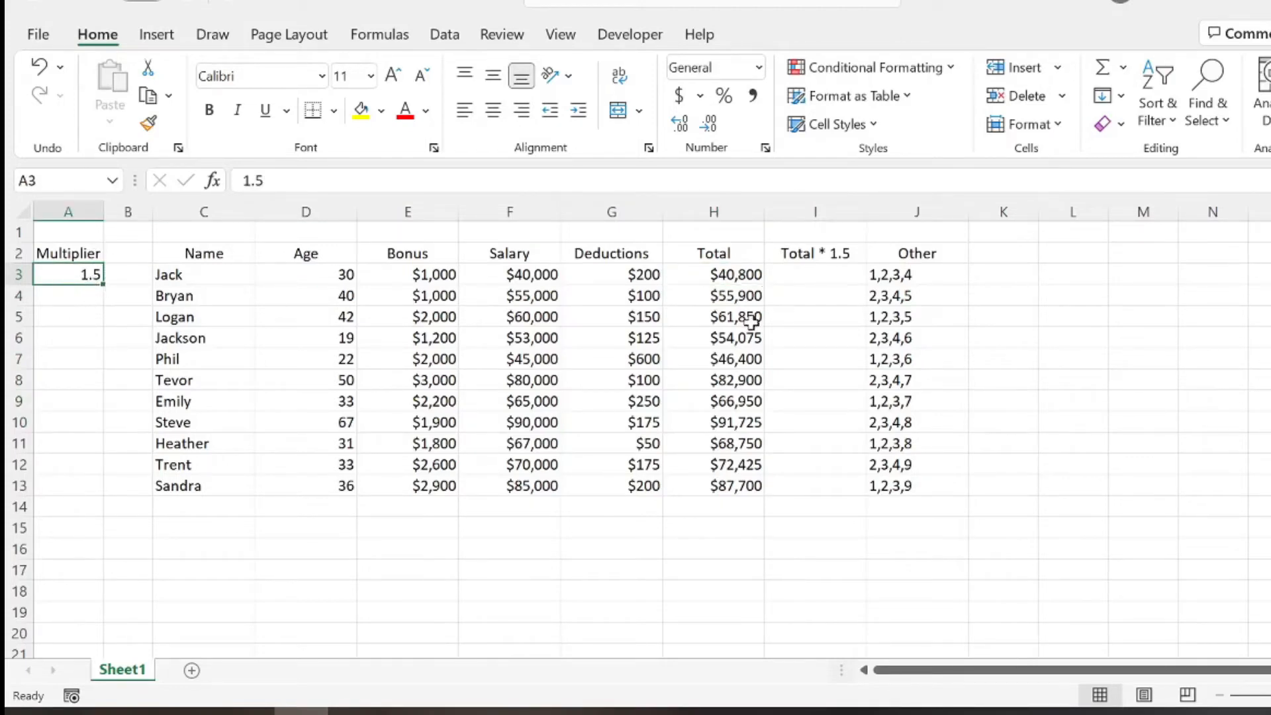
left_click(797, 275)
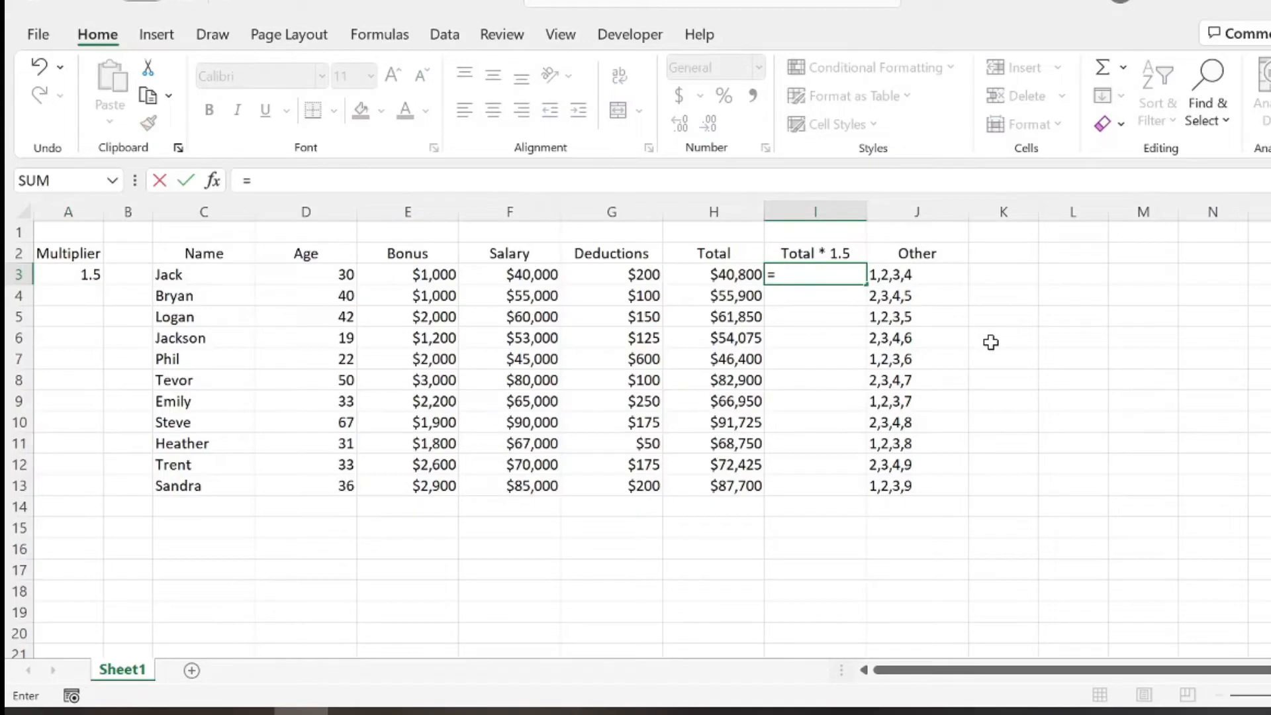
key("Left")
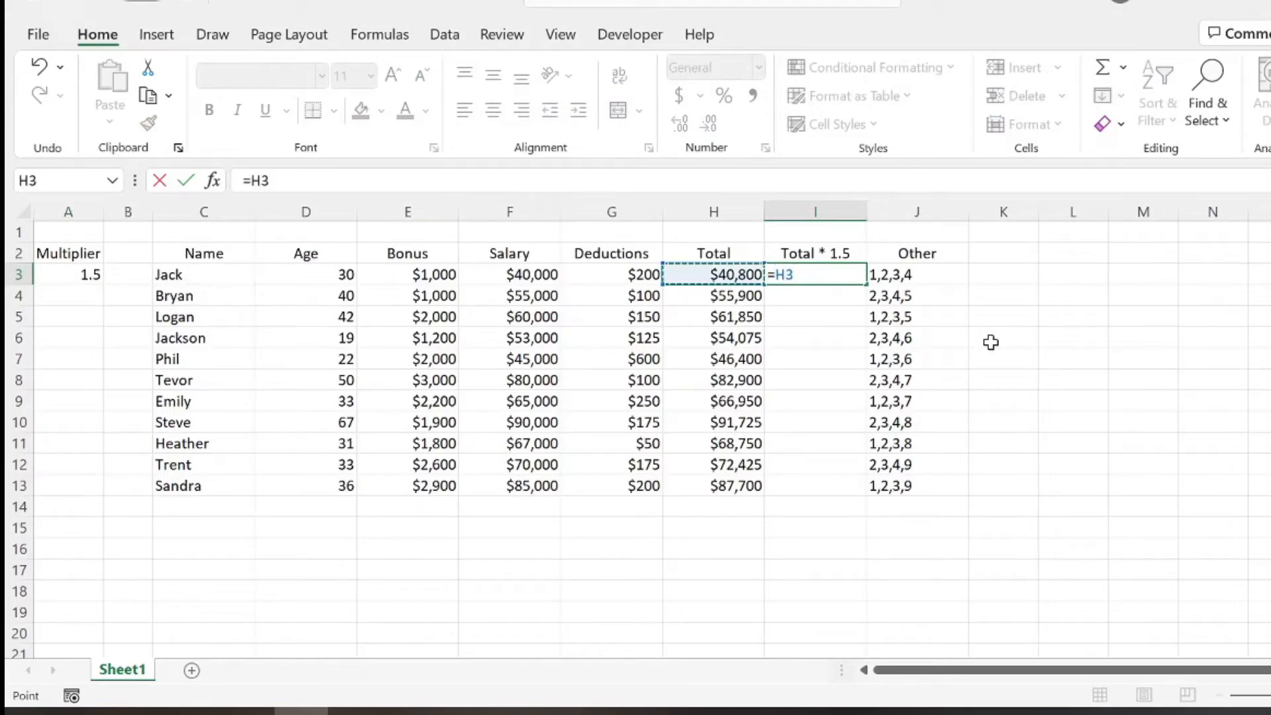
type("*")
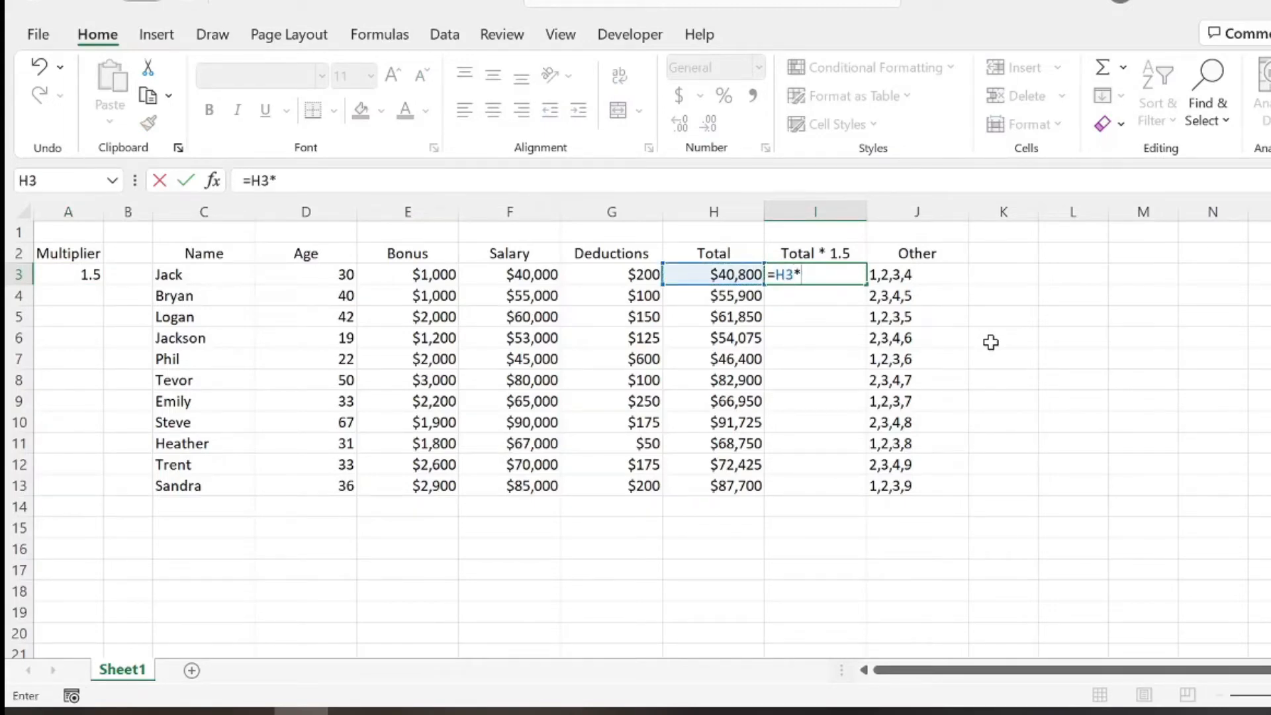
left_click(84, 259)
left_click(85, 276)
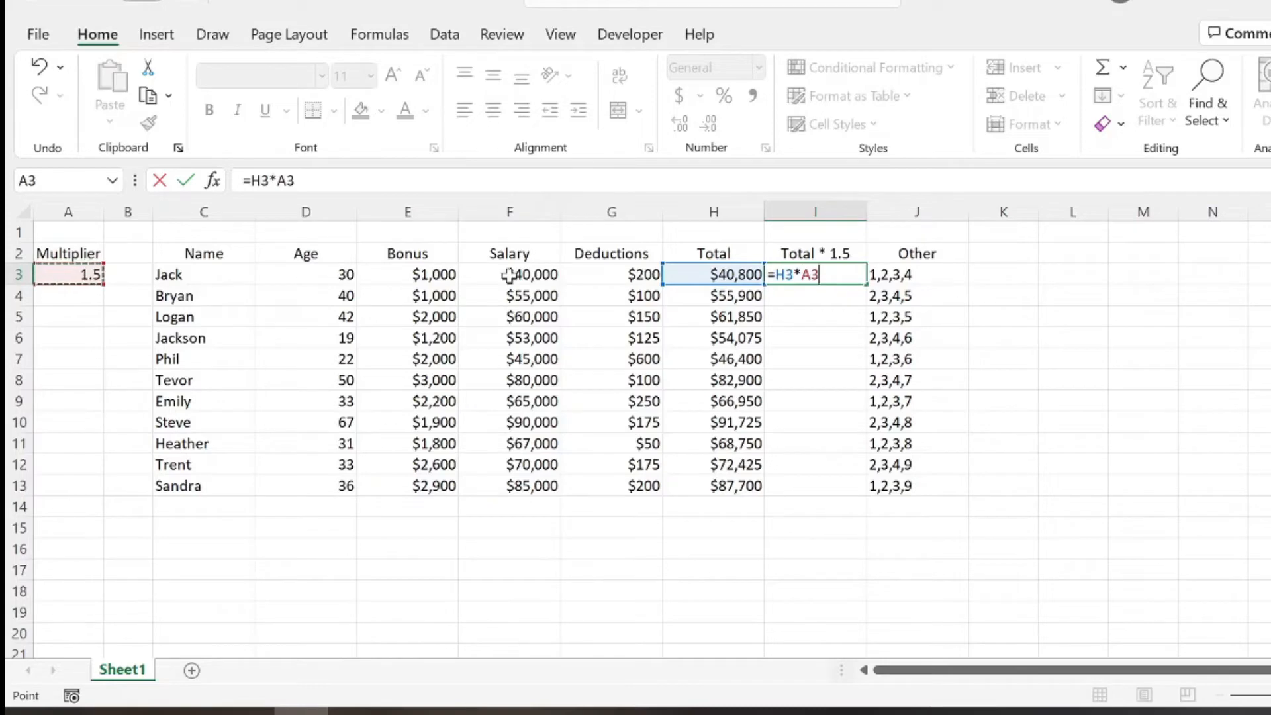
key("Return")
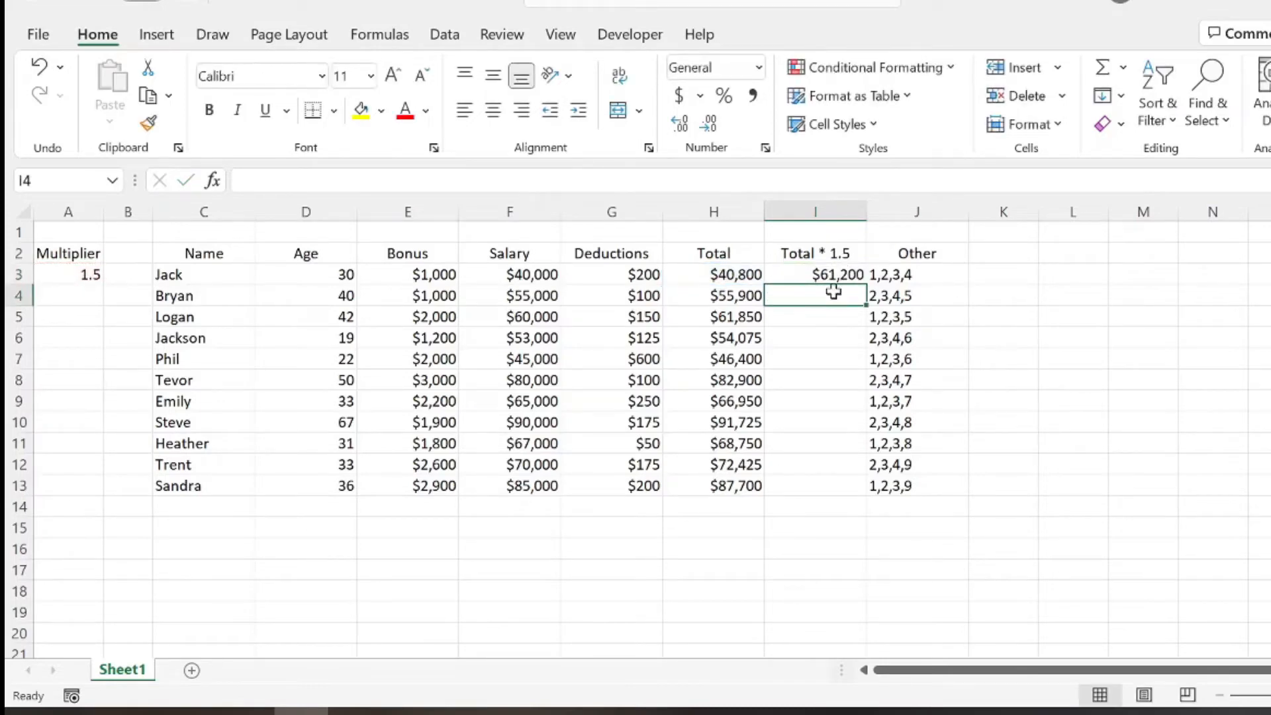
- Fill the I3 formula down the Total * 1.5 column to I13 and select the filled cells I4:I13
left_click(860, 279)
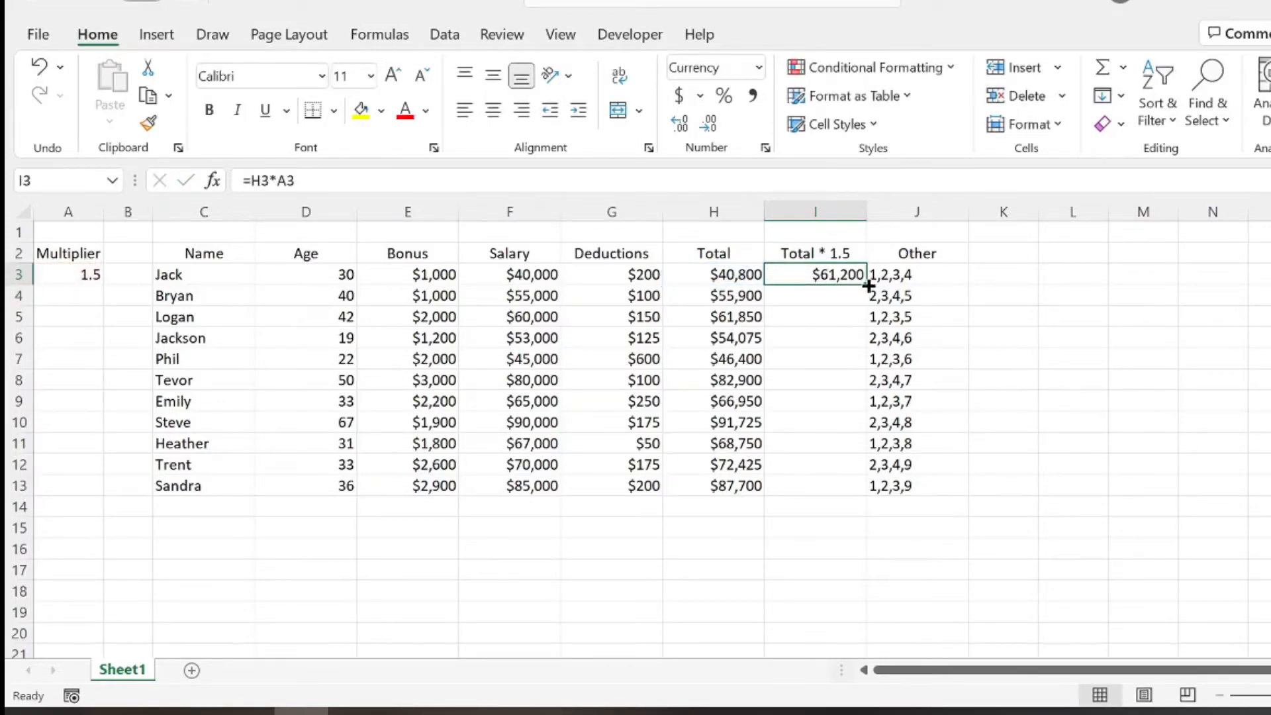
double_click(864, 282)
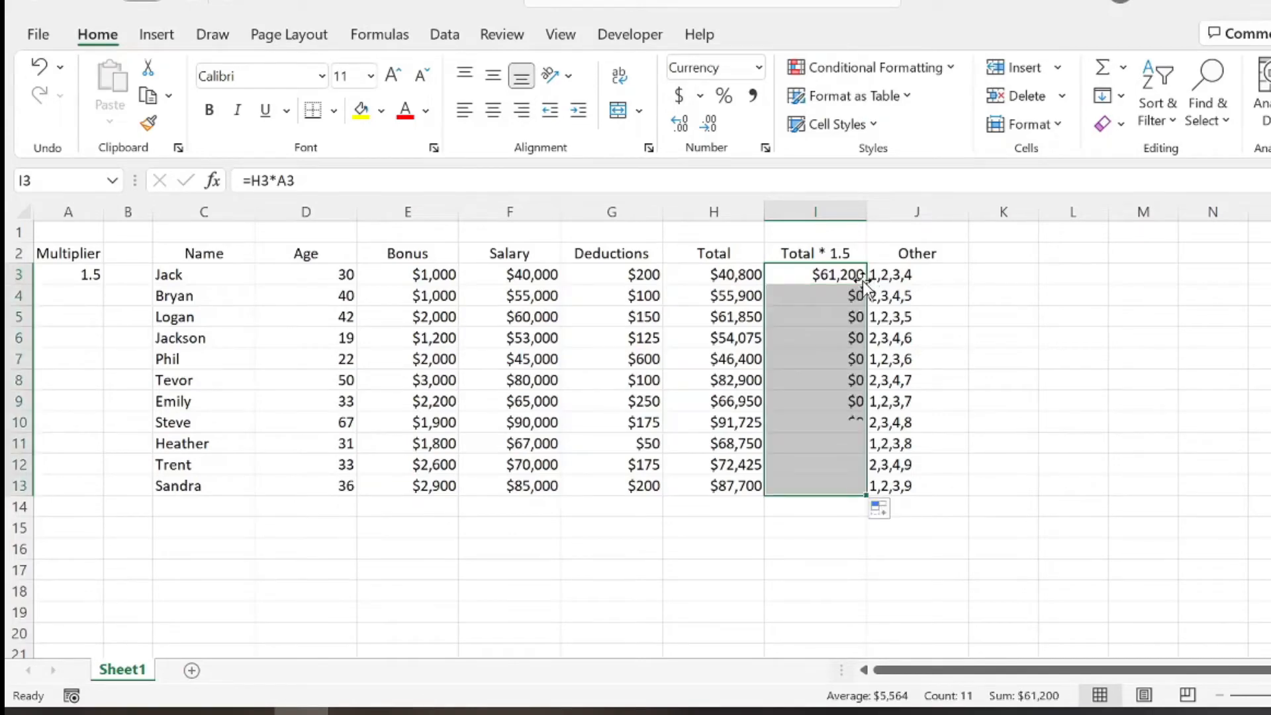
left_click_drag(814, 291, 823, 483)
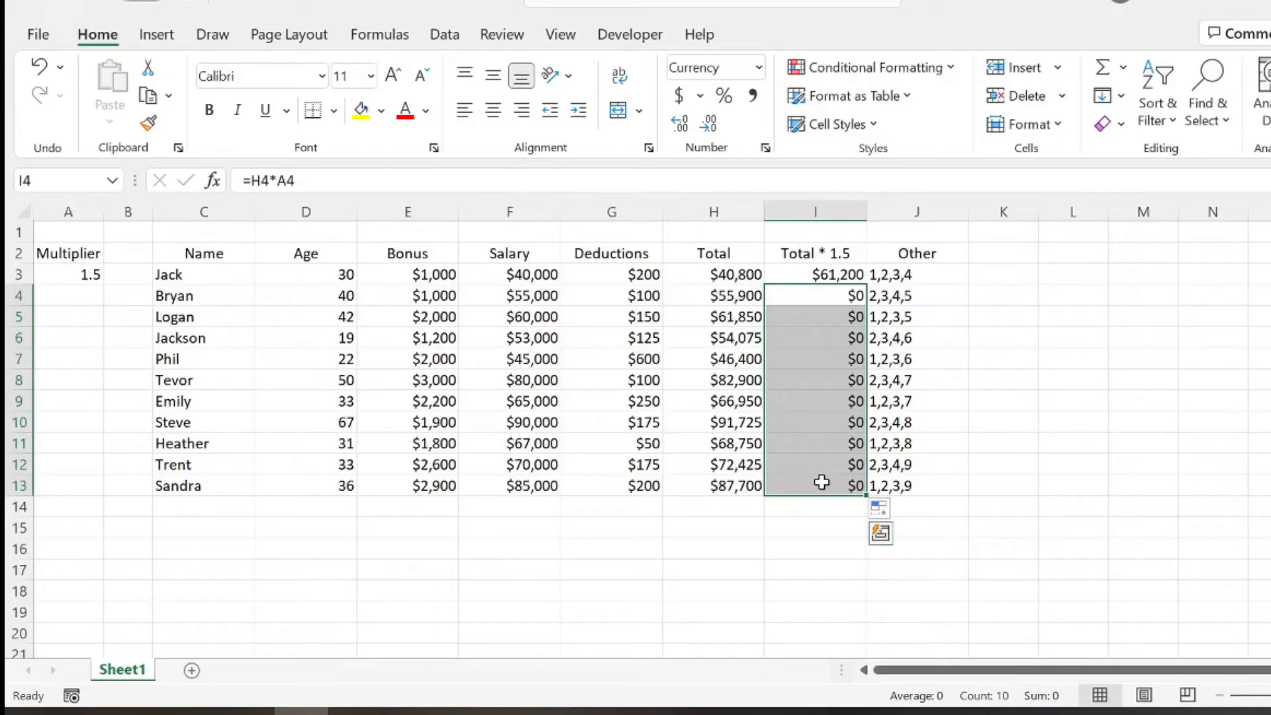
- Examine the formulas filled into the Total * 1.5 column, opening I4 to trace its multiplier reference
left_click(820, 291)
left_click(815, 464)
left_click(809, 298)
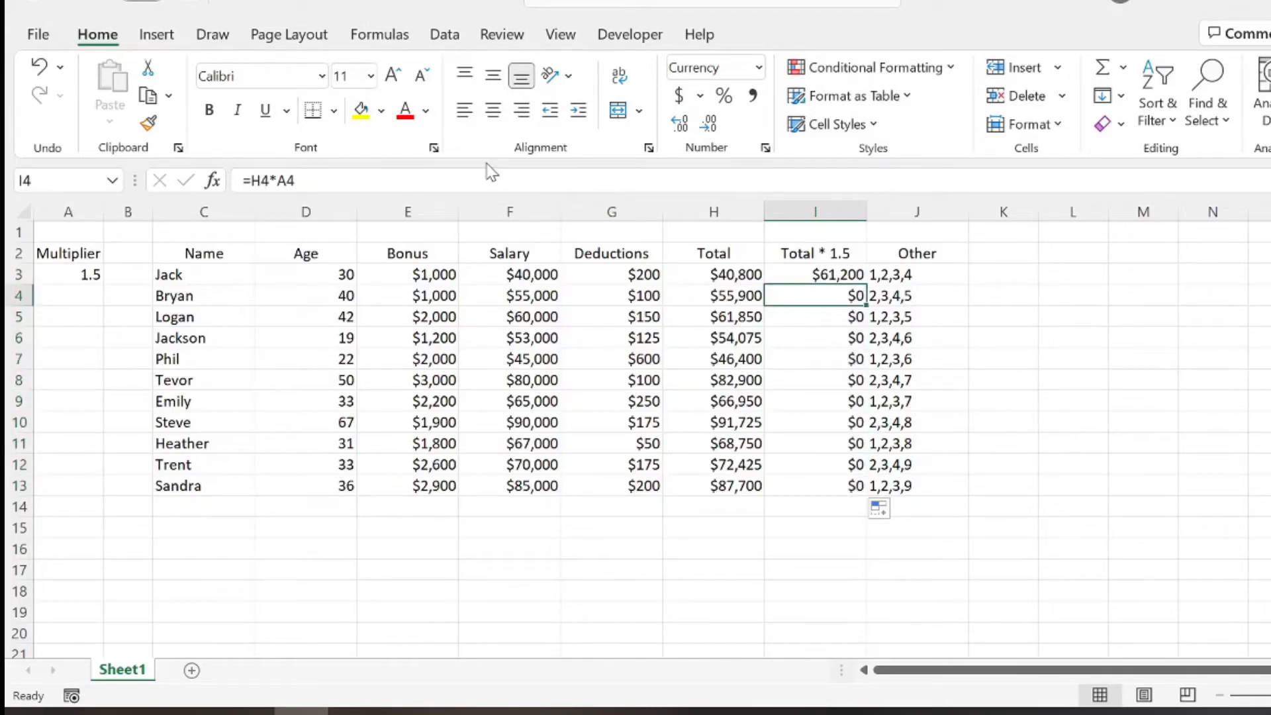
left_click(800, 318)
left_click(810, 380)
left_click(813, 445)
left_click(813, 329)
left_click(814, 386)
left_click(821, 479)
left_click(792, 290)
key("F2")
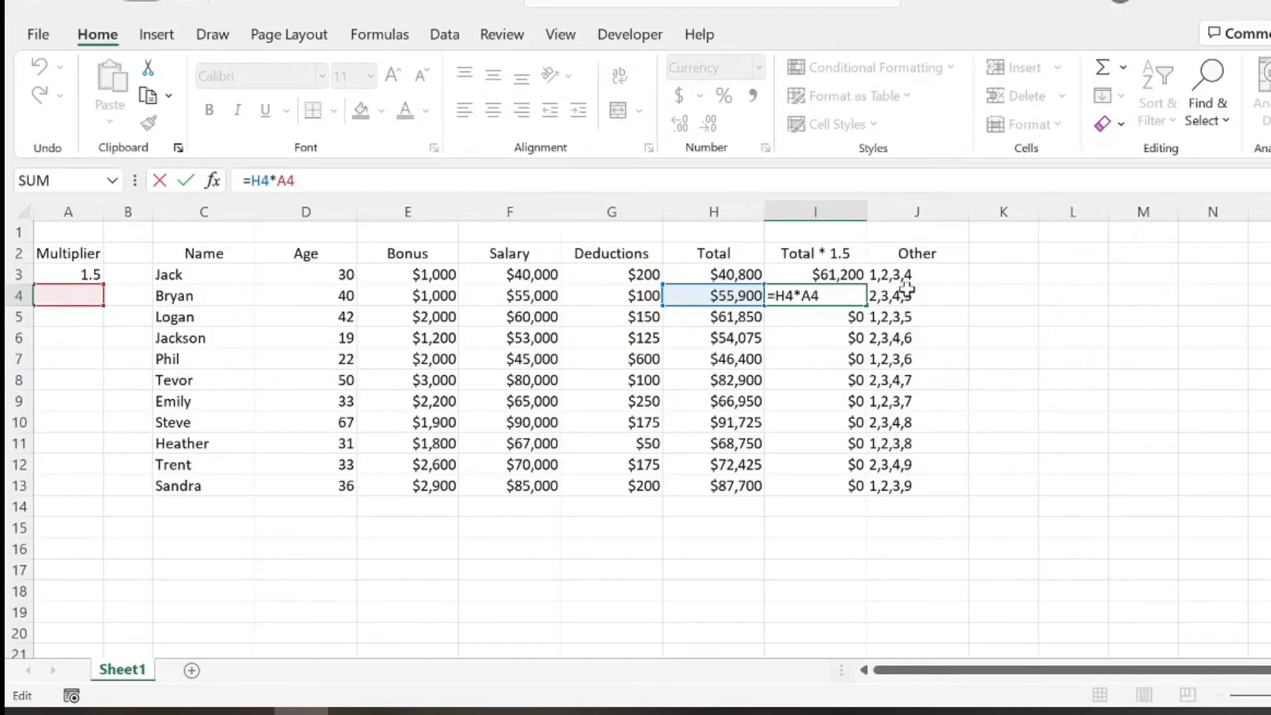
key("Return")
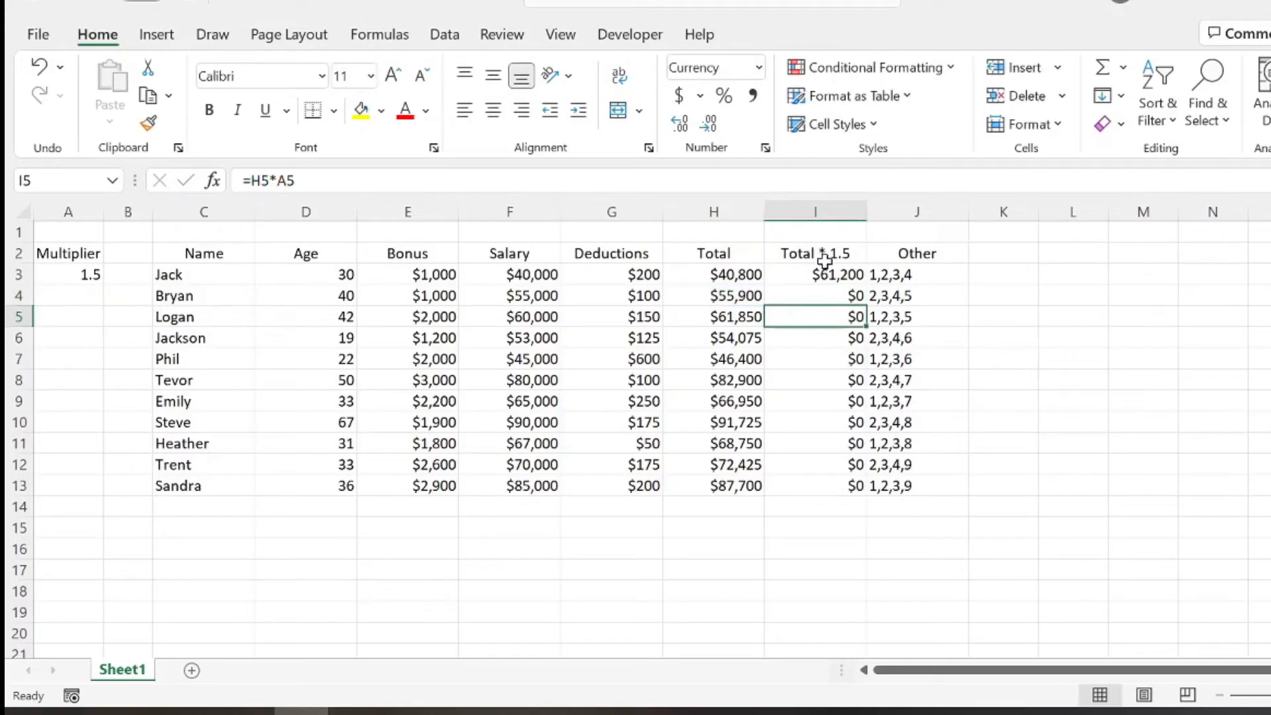
- Make the multiplier reference in I3 absolute so the formula reads =H3*$A$3
left_click(829, 274)
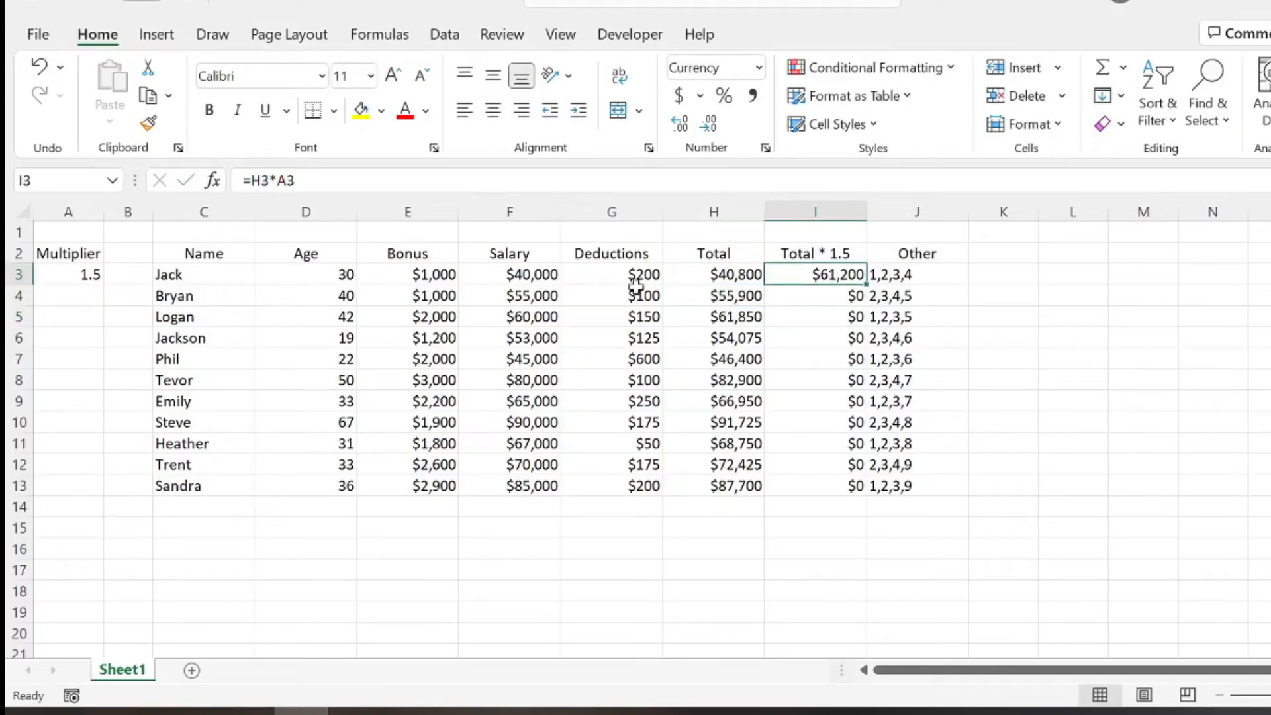
key("F2")
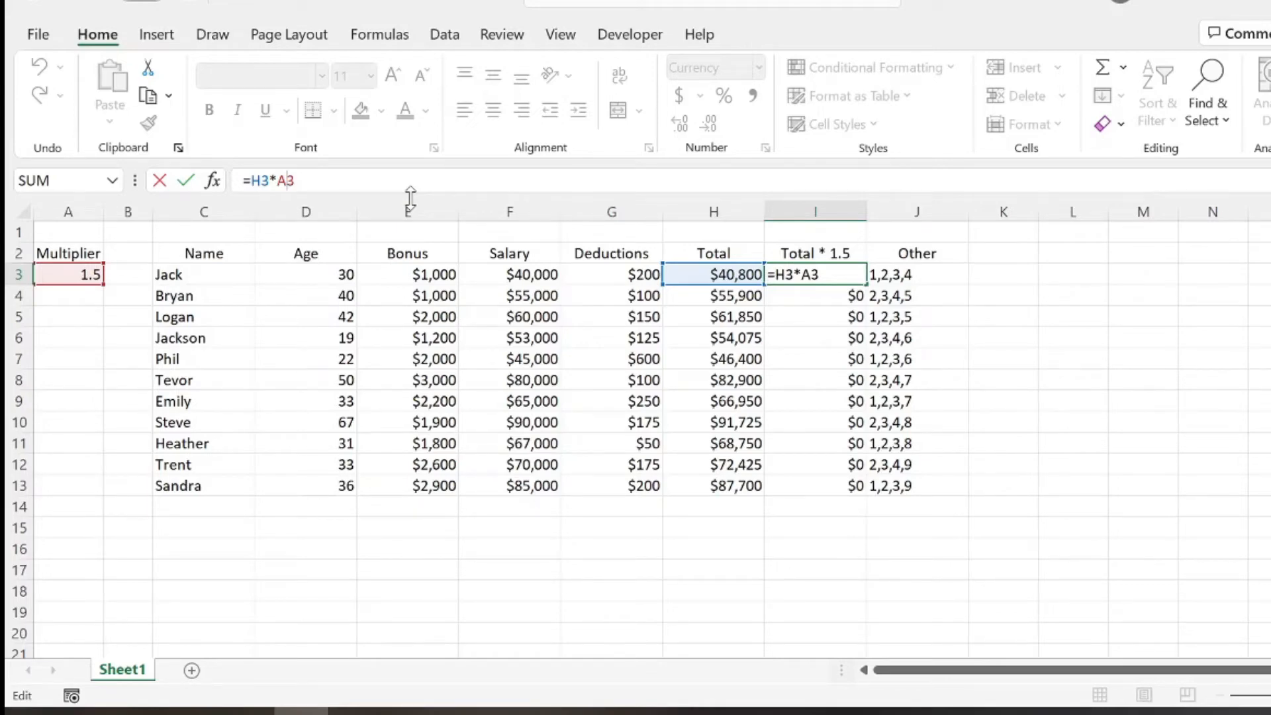
key("F4")
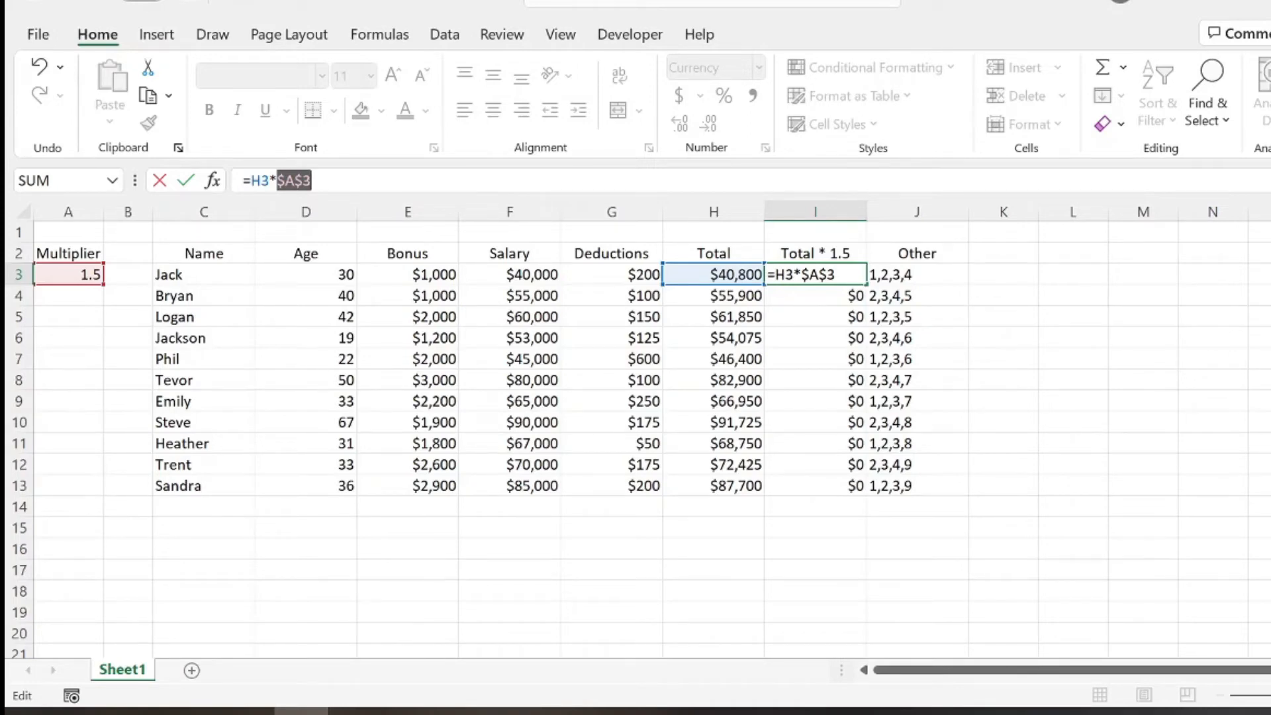
key("Return")
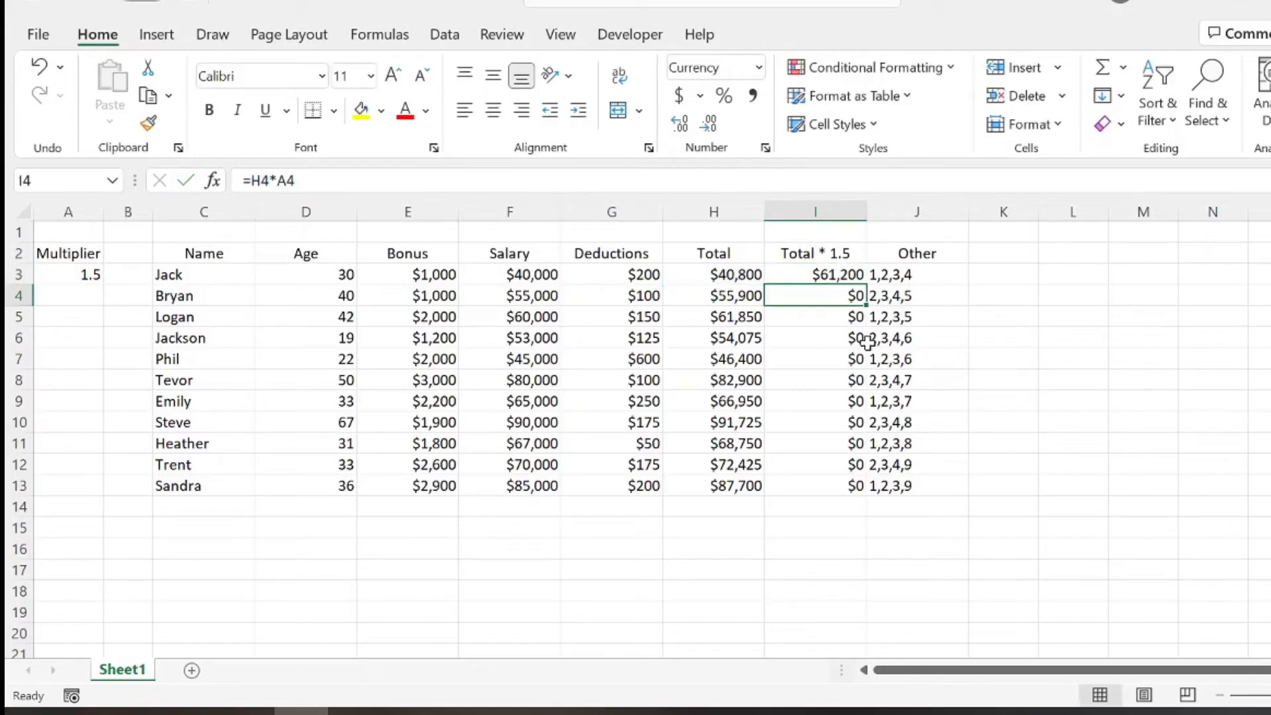
- Fill the corrected formula from I3 down to I13 and open I13 to check its references
left_click(837, 274)
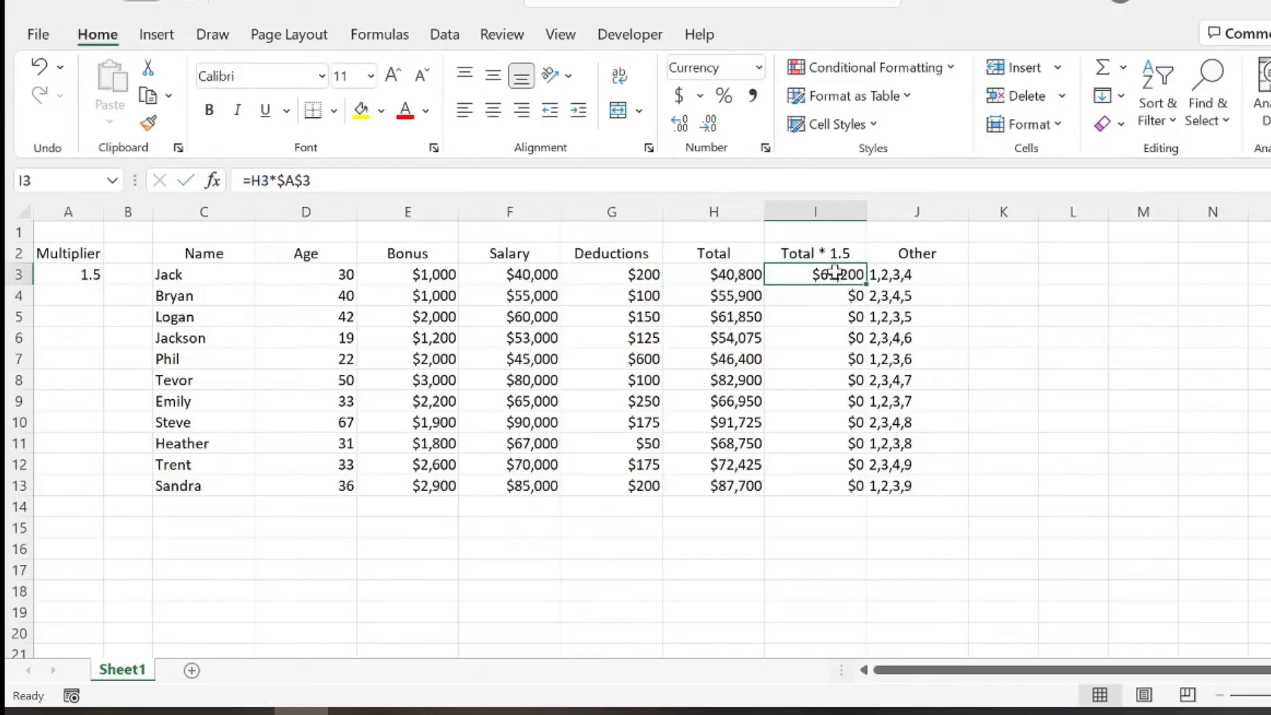
double_click(866, 285)
left_click(825, 486)
double_click(826, 487)
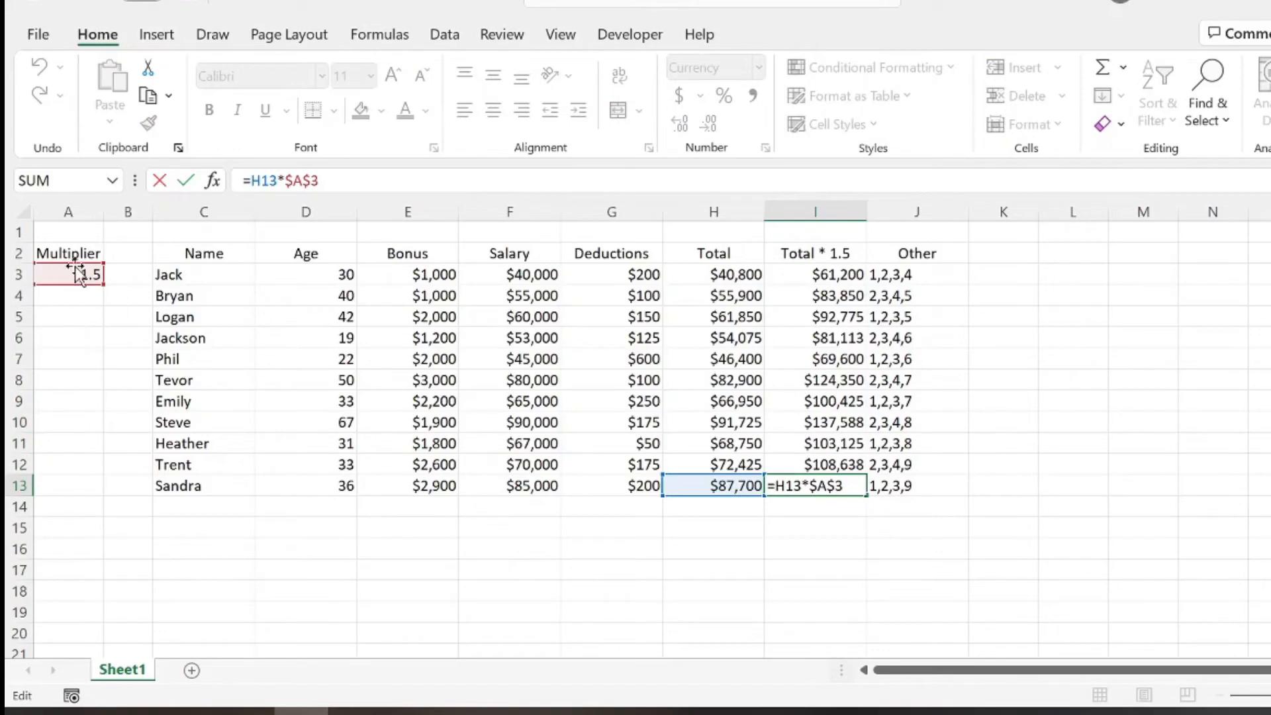
- Change the I3 formula to =H3*$A3, fill it down to I13 and open I4 to check its multiplier reference
left_click(304, 181)
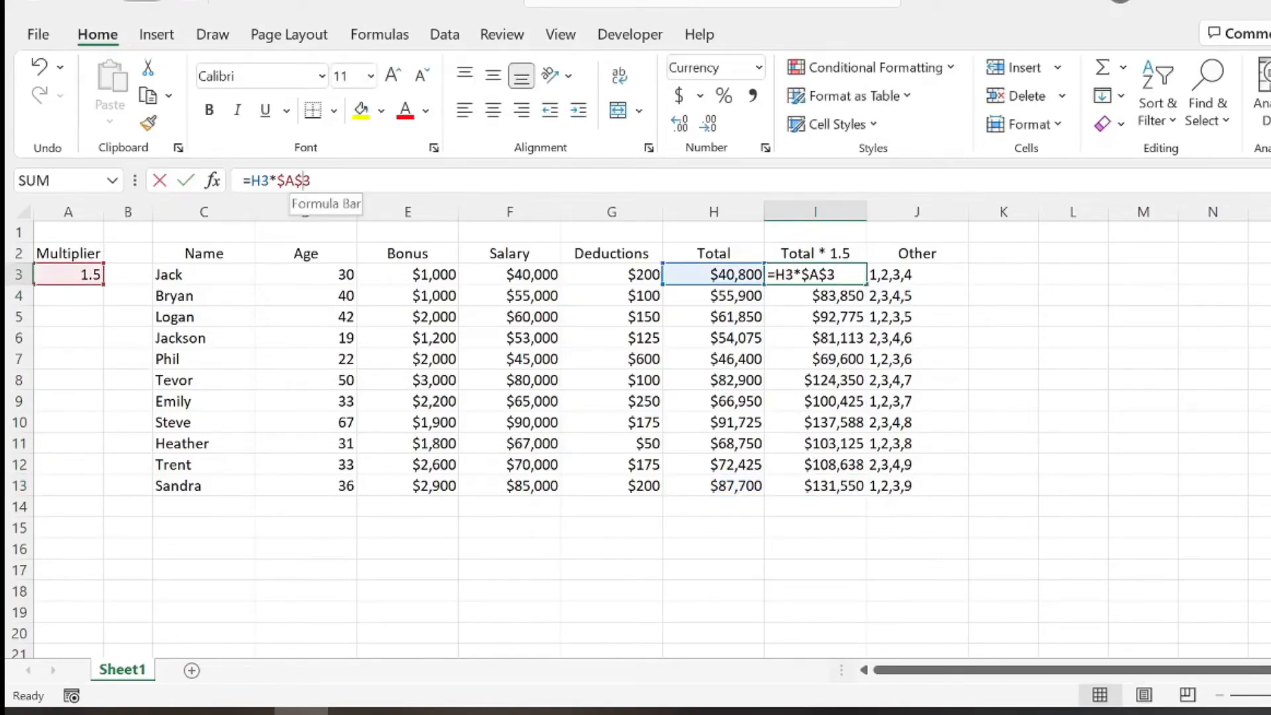
key("BackSpace")
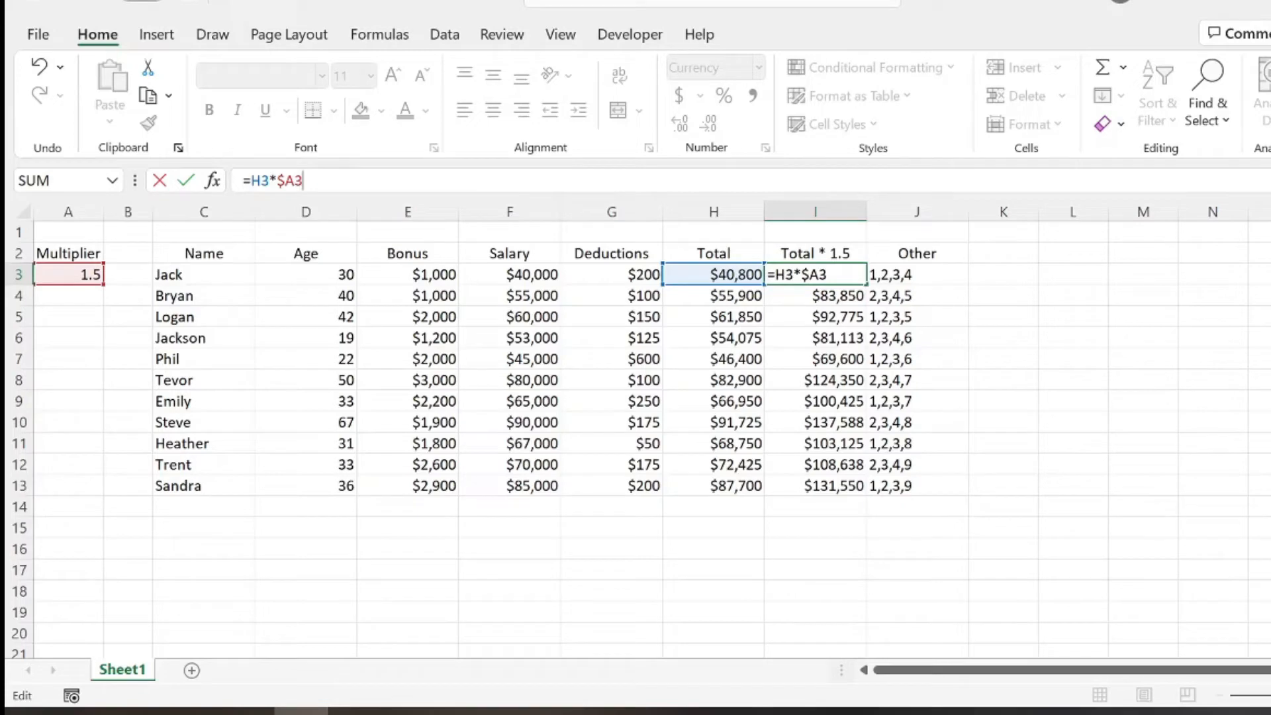
key("Return")
left_click(854, 278)
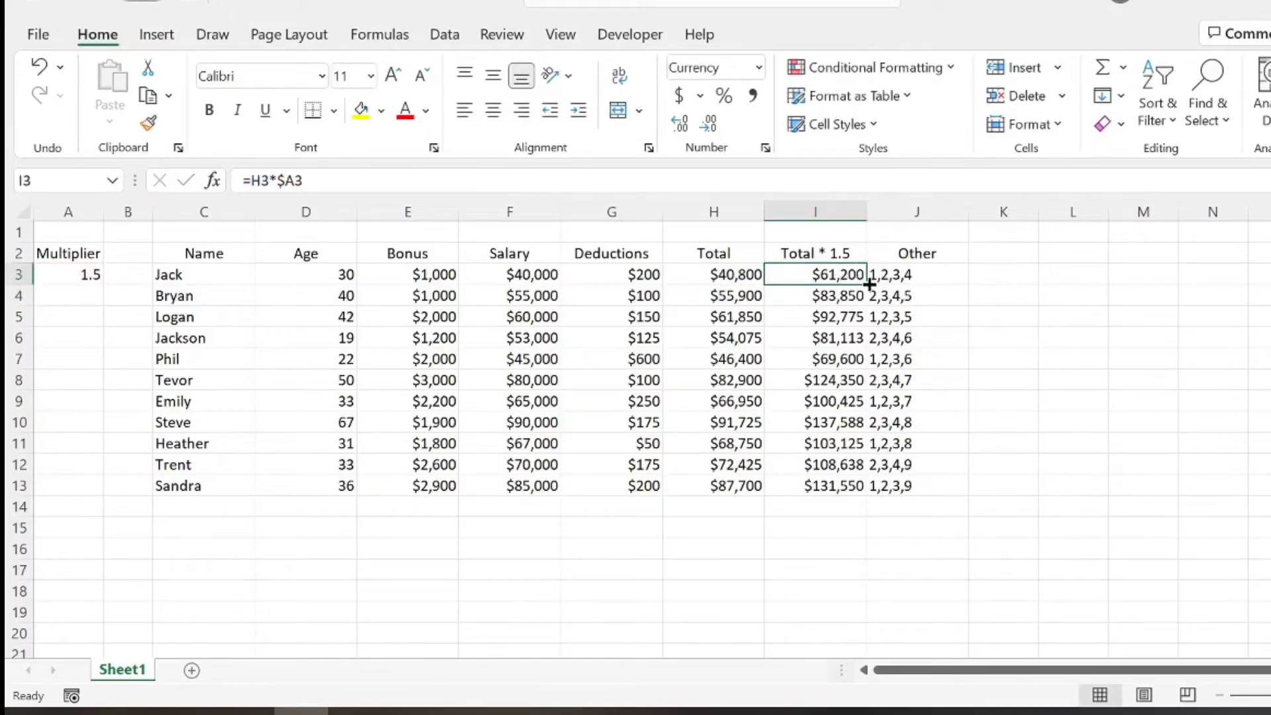
double_click(869, 283)
left_click(852, 293)
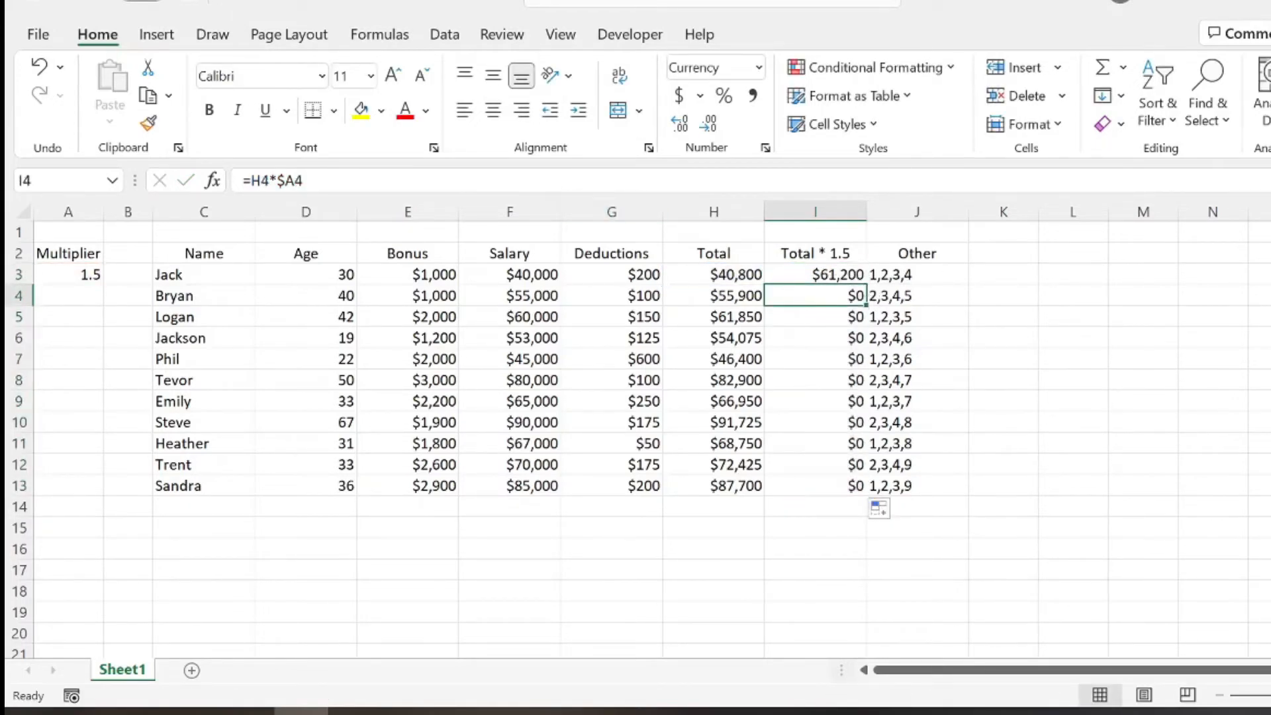
key("F2")
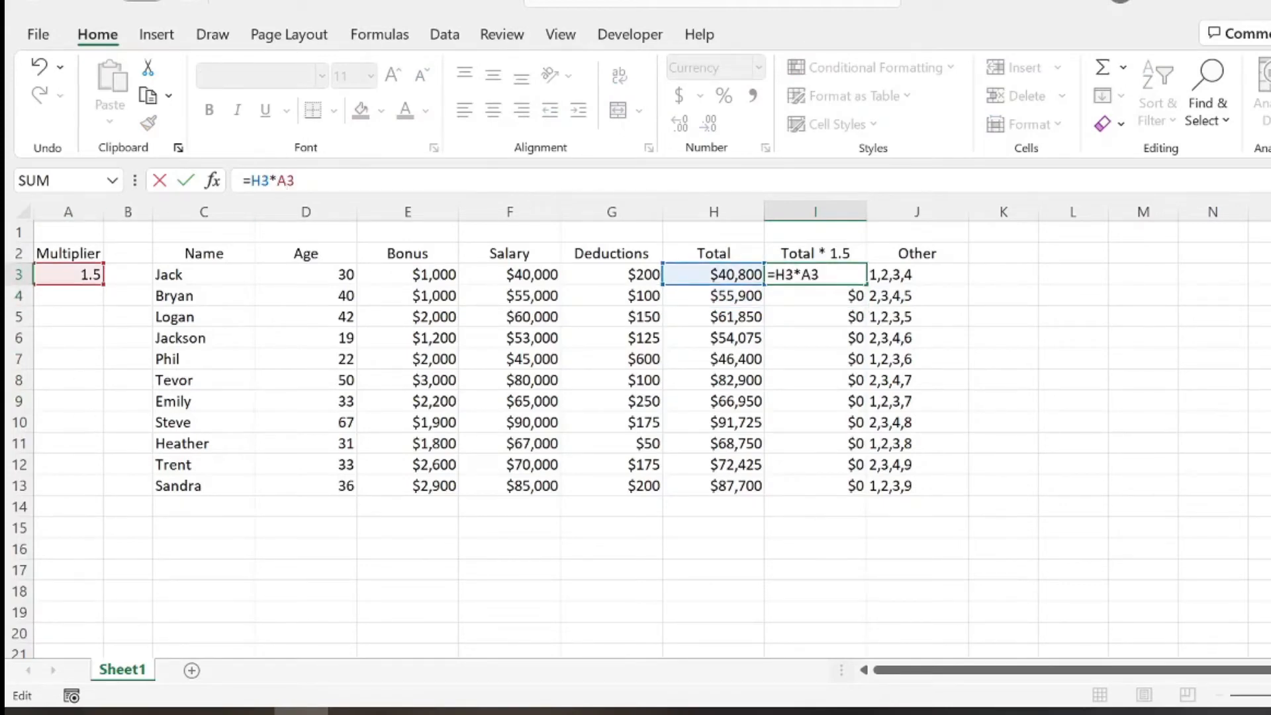
- Change the I3 formula to =H3*A$3, fill it down to I13 and open I4 to check its multiplier reference
type("$")
key("Return")
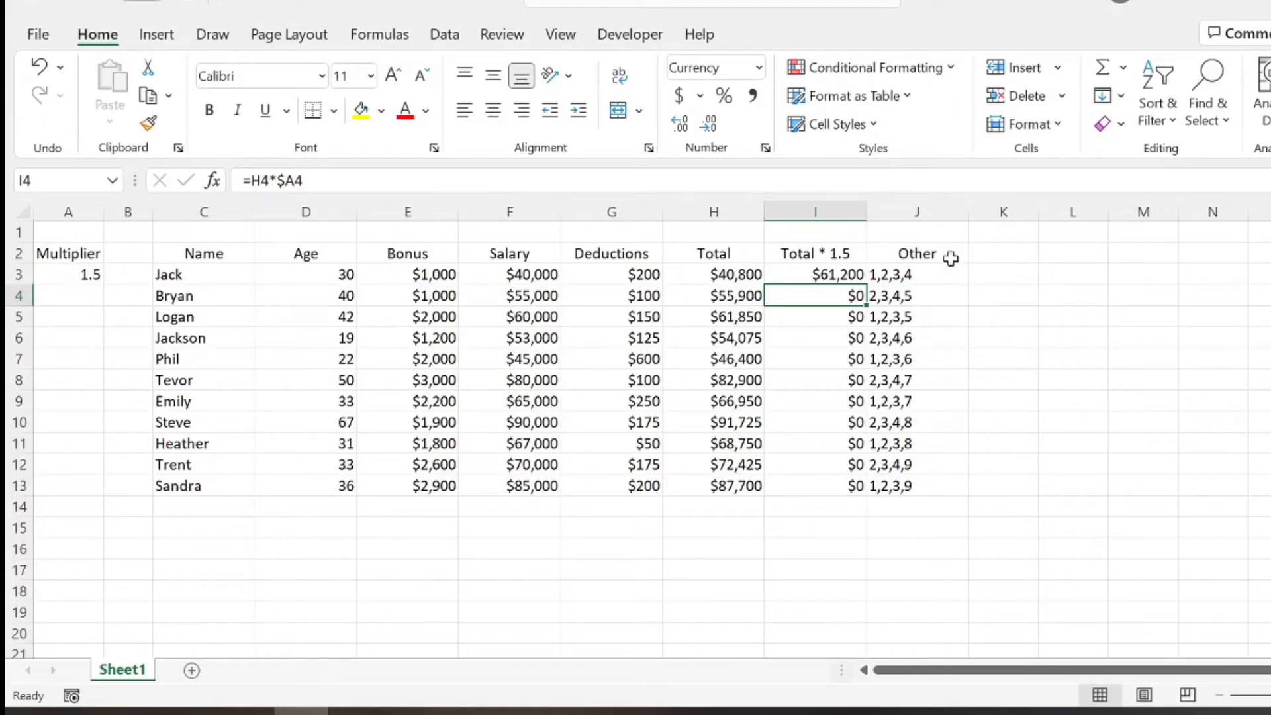
left_click(847, 273)
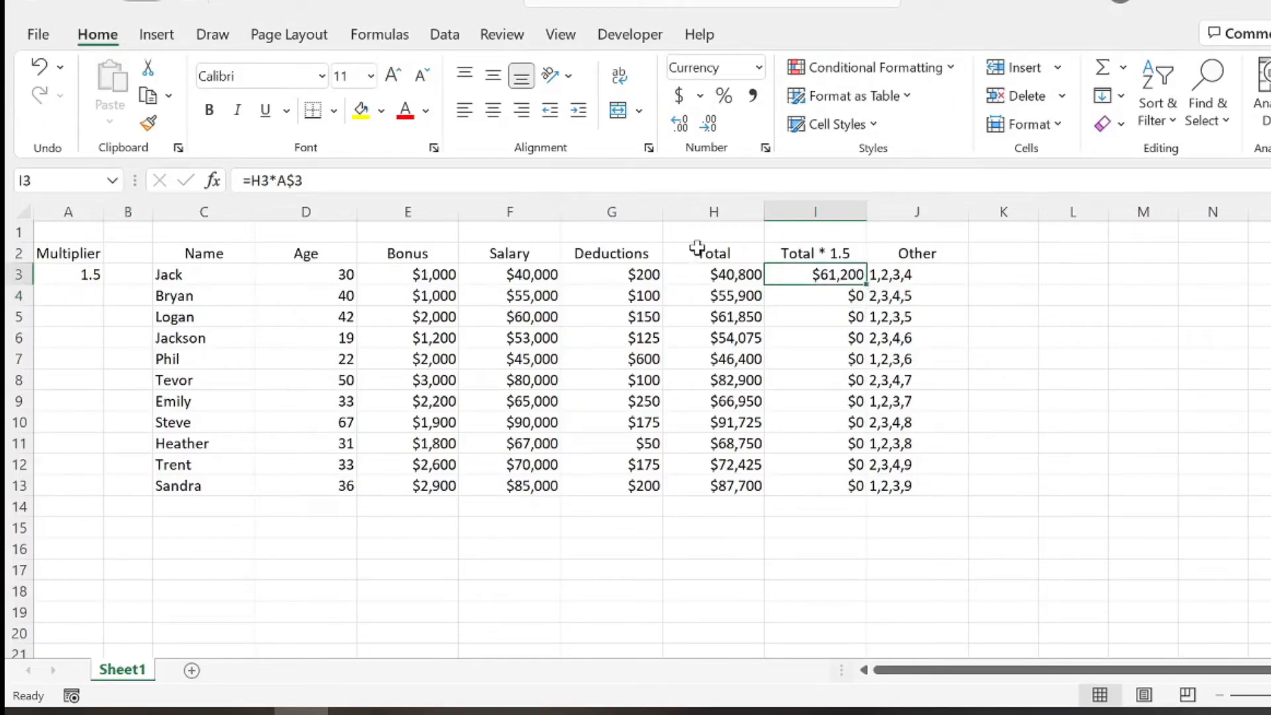
double_click(867, 283)
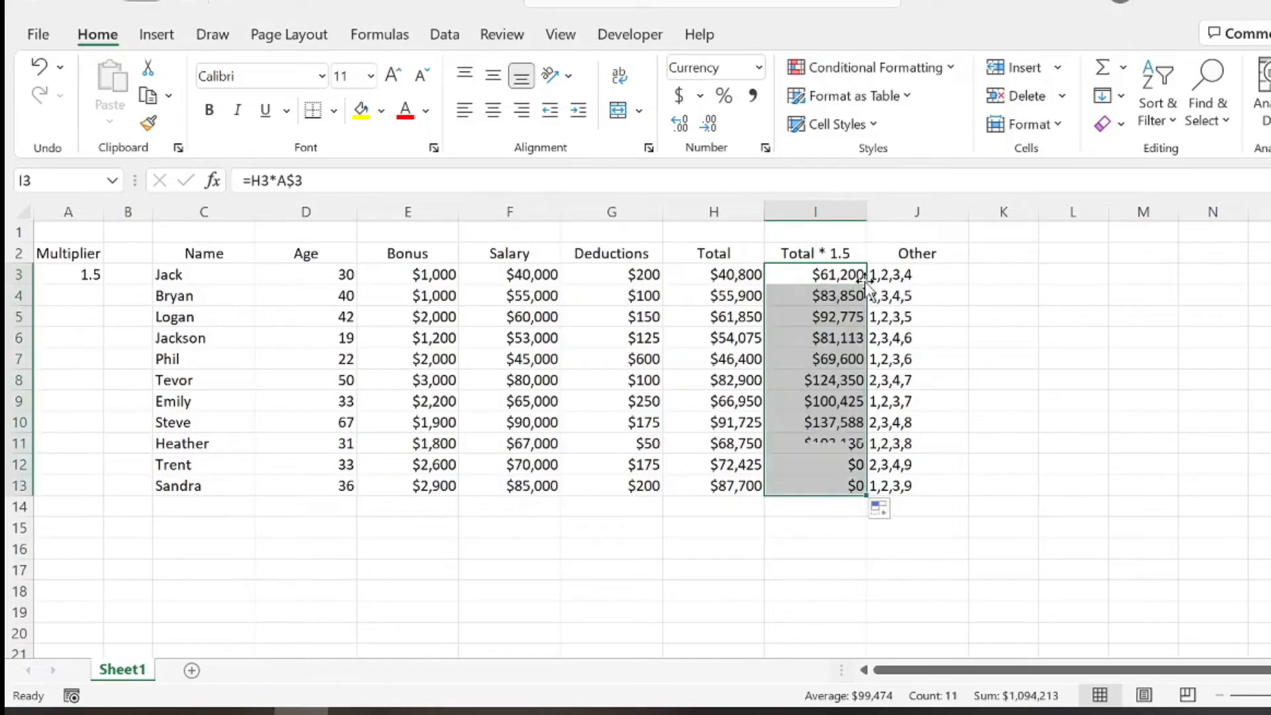
left_click(820, 296)
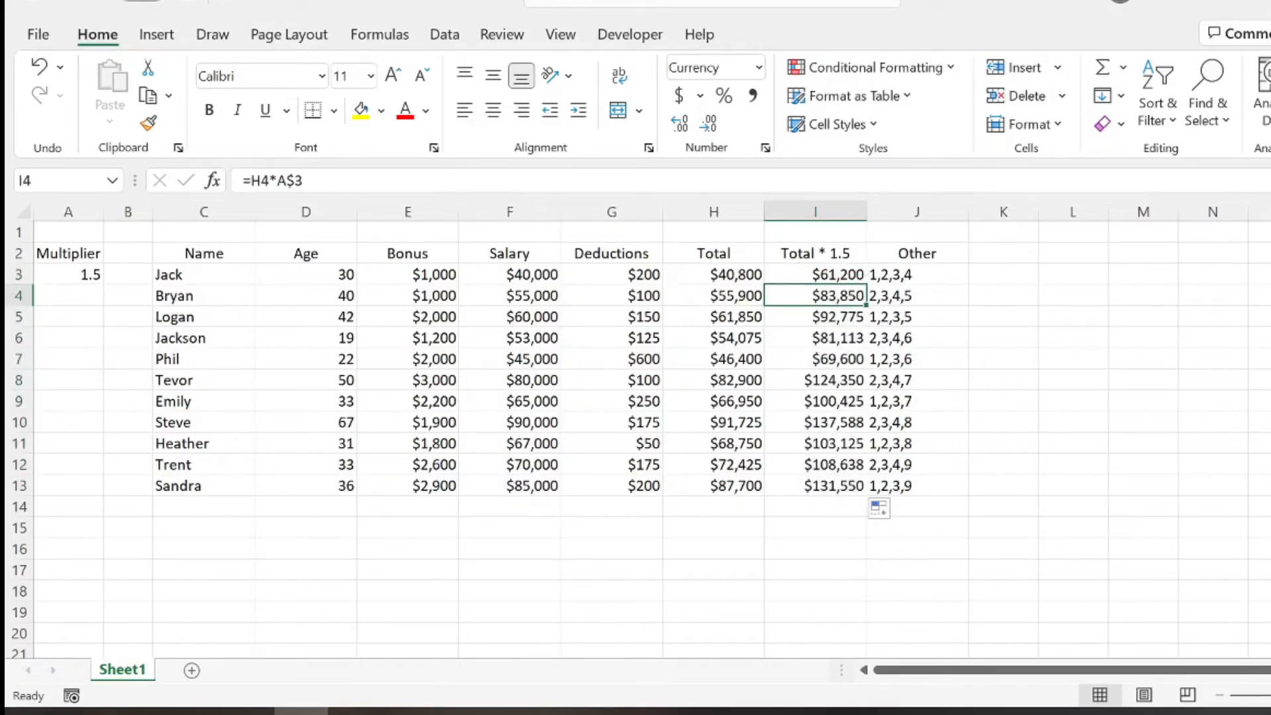
double_click(820, 296)
- Move the Other data in J2:J13 over to column K
left_click(1033, 375)
left_click_drag(942, 249, 926, 487)
left_click_drag(967, 258, 1006, 265)
- Fill the I3 formula across into J3 and check its column references
left_click(842, 283)
left_click_drag(866, 283, 917, 281)
left_click(917, 273)
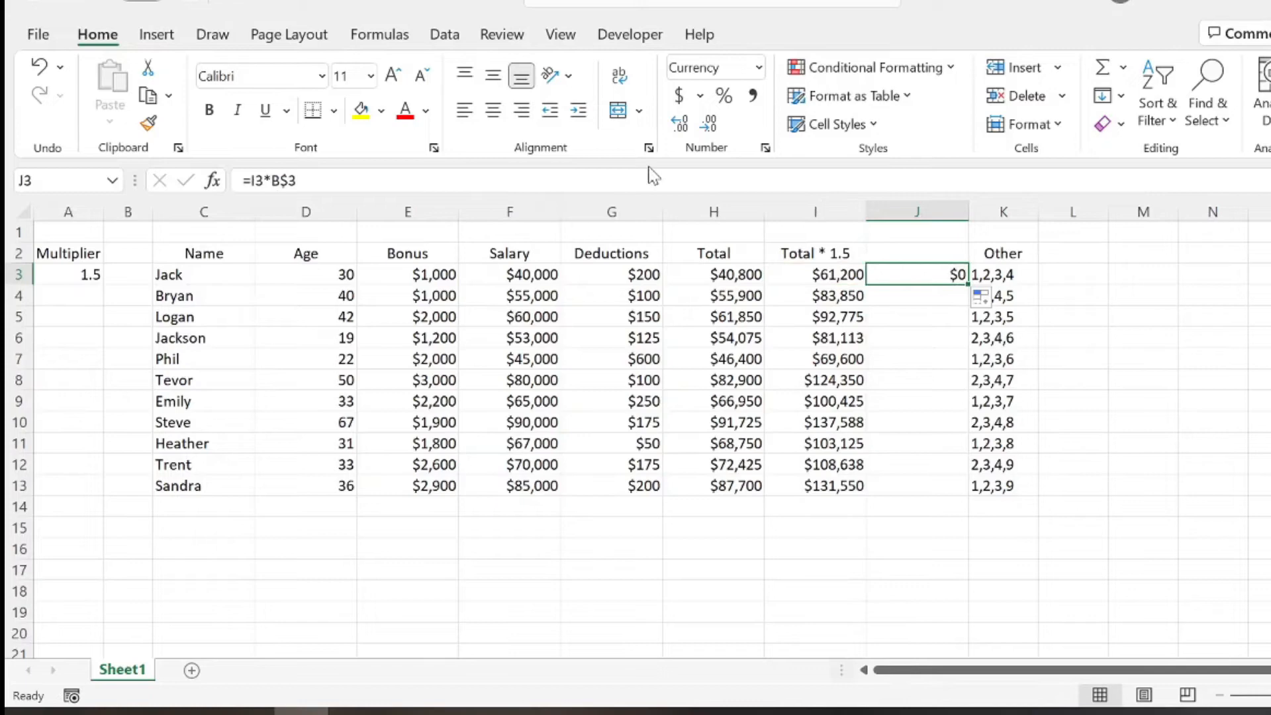
left_click(654, 179)
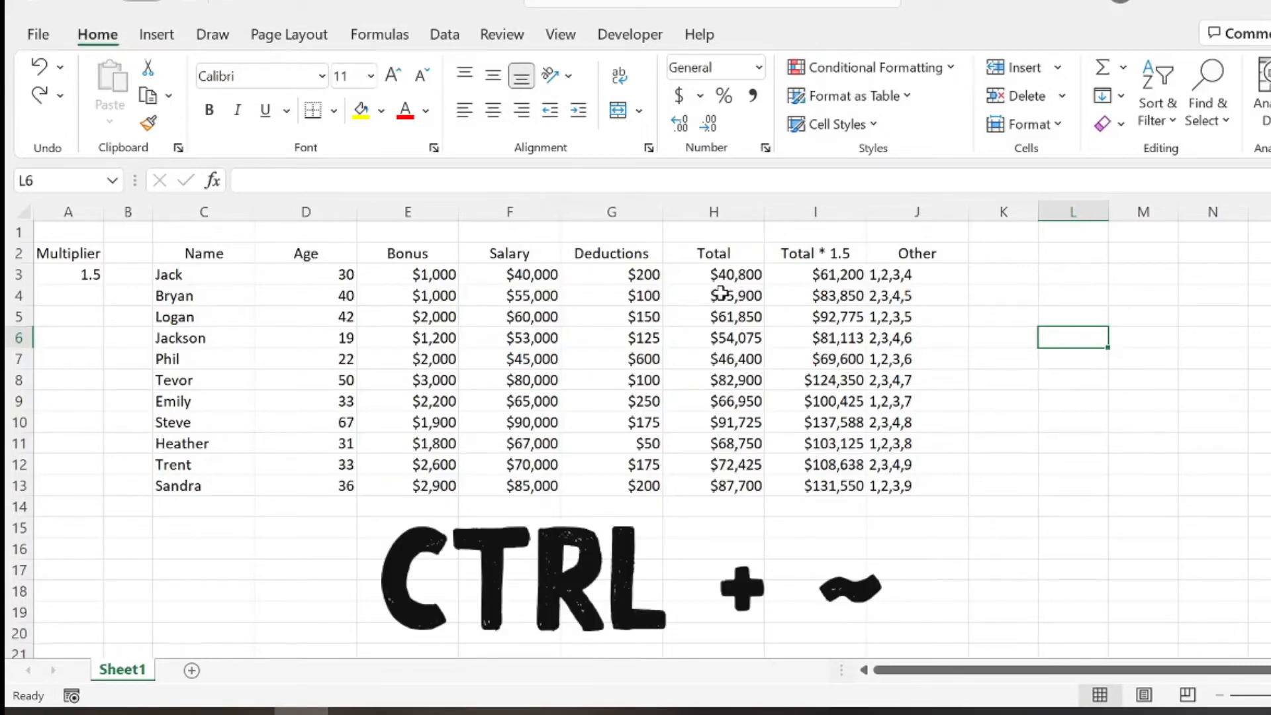
- Display formulas instead of values across the sheet and examine the Total and Total * 1.5 formulas in H3:I13
key("ctrl+grave")
left_click_drag(930, 671, 952, 670)
left_click(1218, 695)
left_click(1219, 694)
left_click(1218, 694)
left_click(1218, 696)
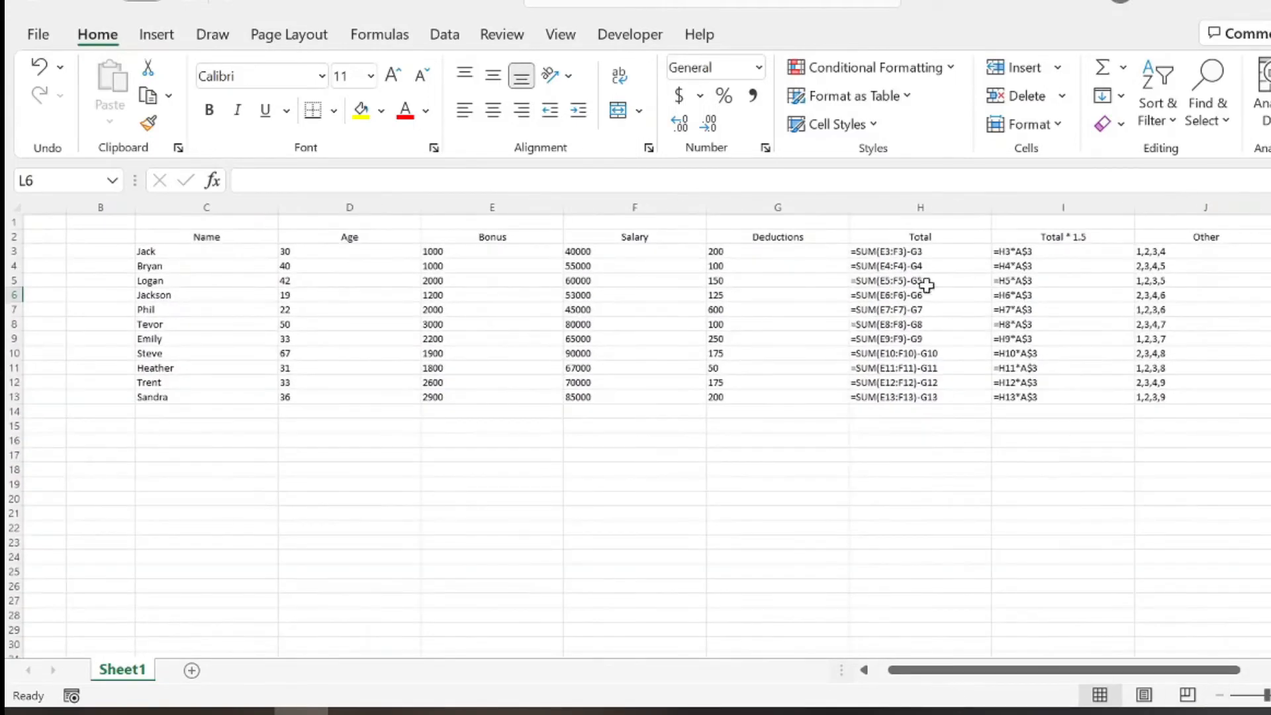
left_click_drag(885, 252, 1072, 397)
left_click(987, 495)
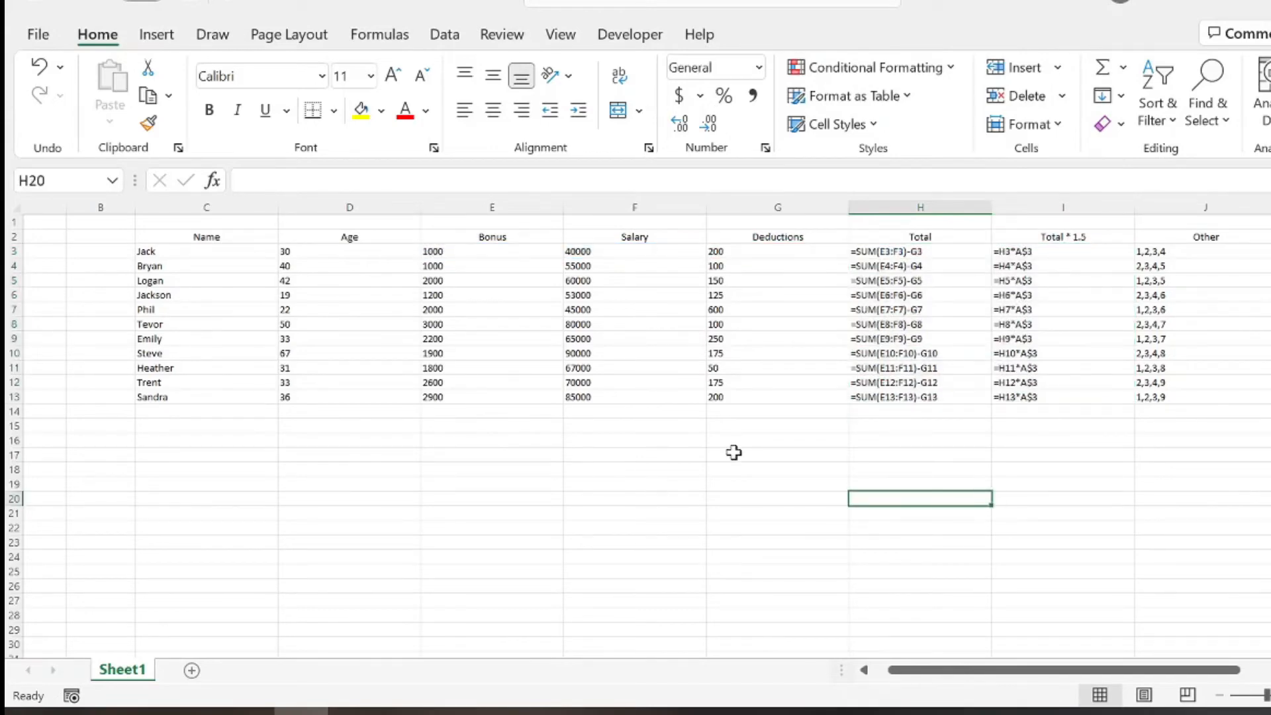
- Look over the table with formulas displayed, and switch the sheet back to displaying values
left_click_drag(159, 241, 1199, 698)
scroll(764, 469, "up", 7)
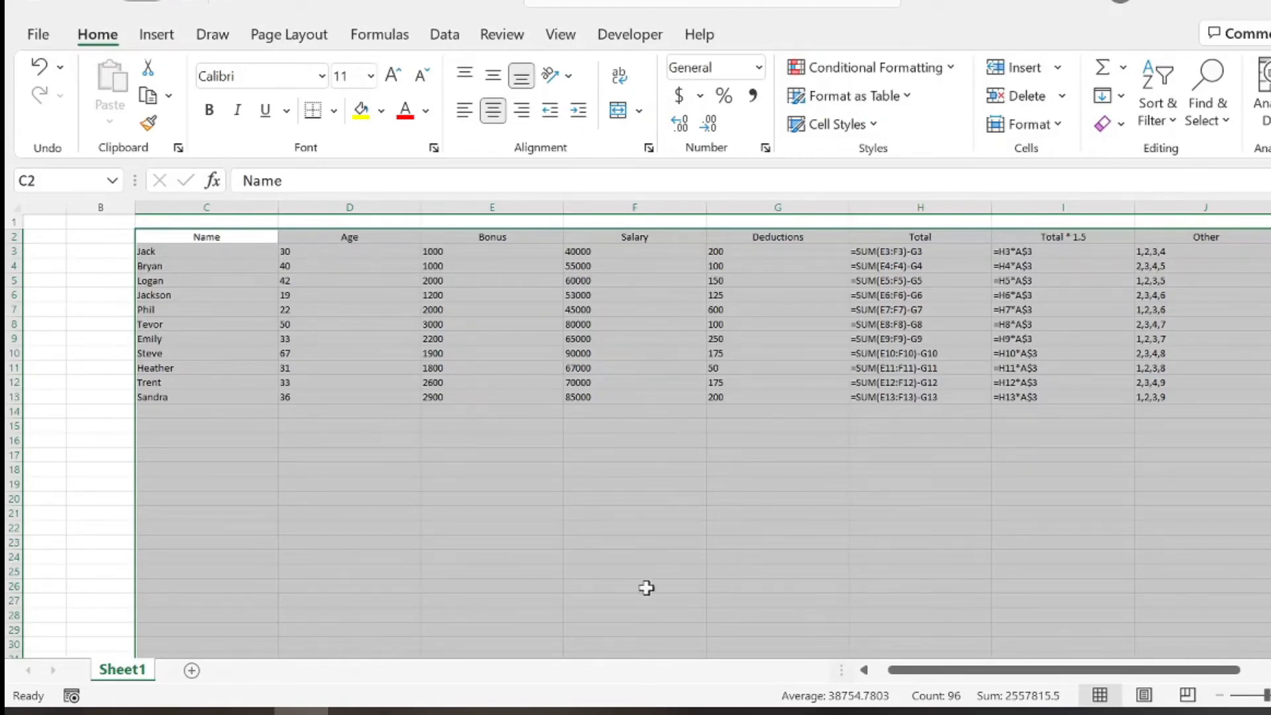
left_click(813, 587)
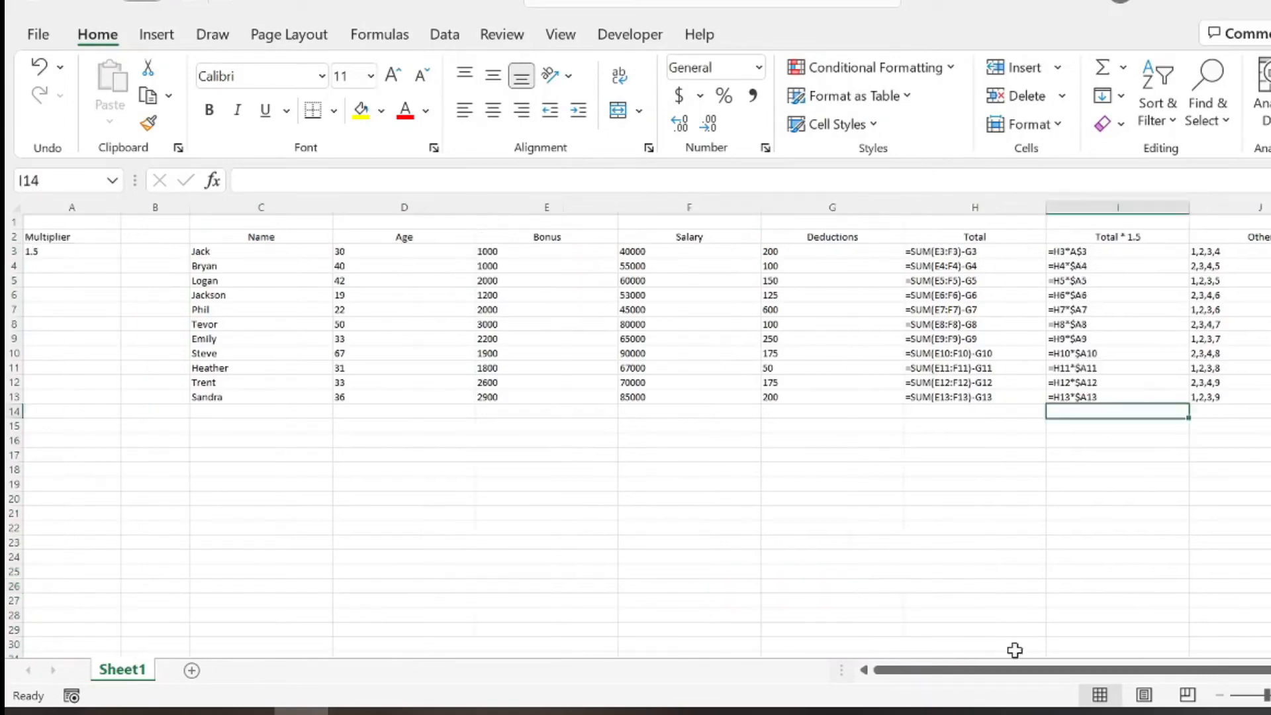
key("ctrl+grave")
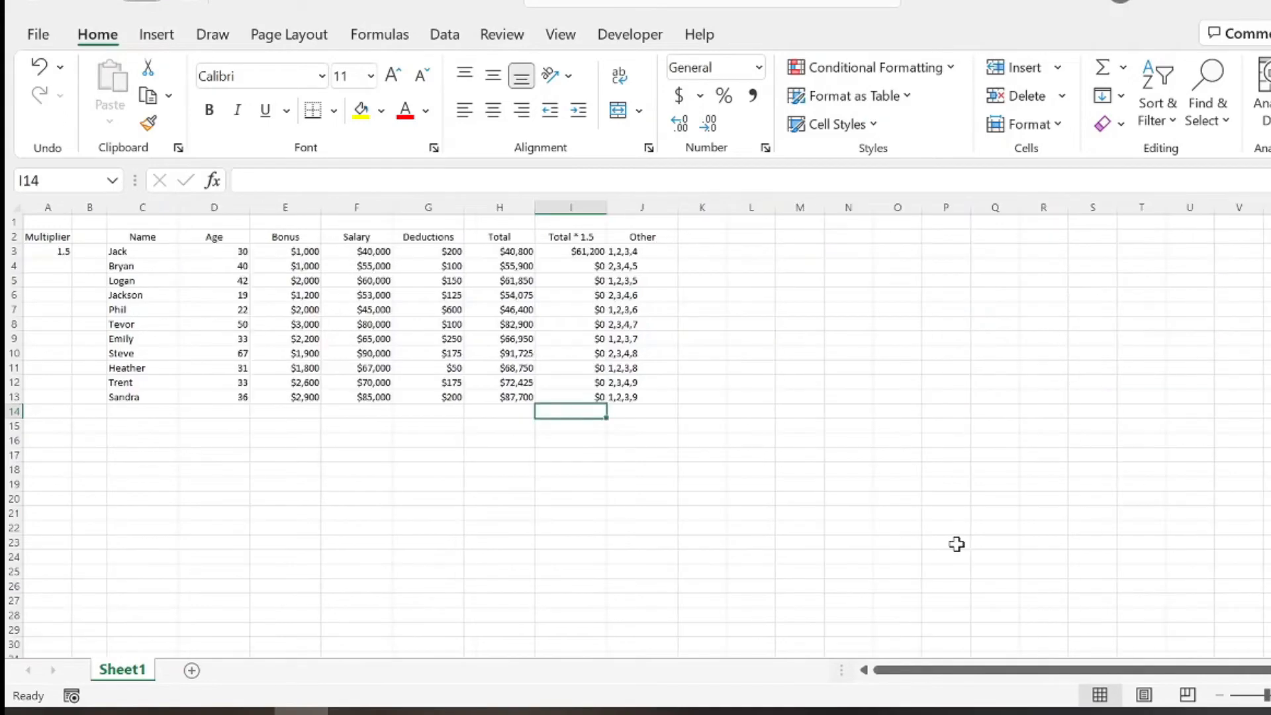
scroll(1004, 378, "up", 4, "ctrl")
left_click(1005, 377)
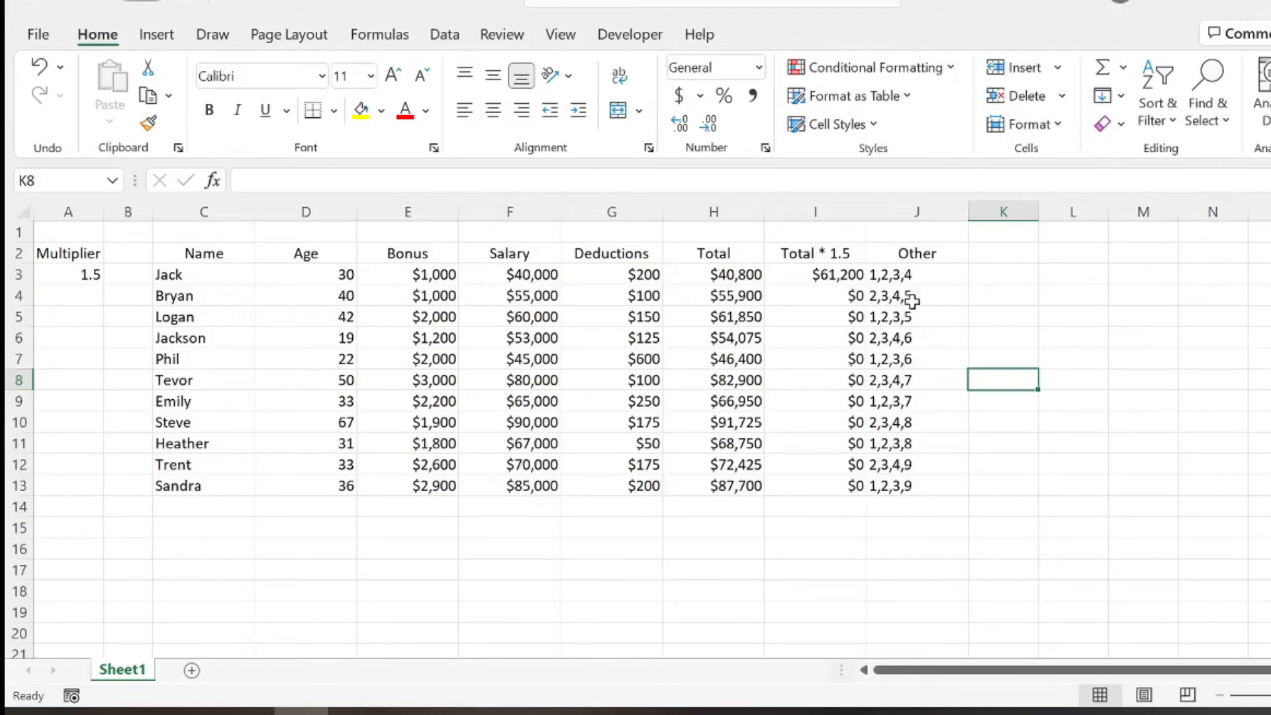
- Review the comma-separated values in J3:J13 and enter 1, 2, 3 and 4 in separate cells K3:N3
left_click_drag(894, 274, 896, 485)
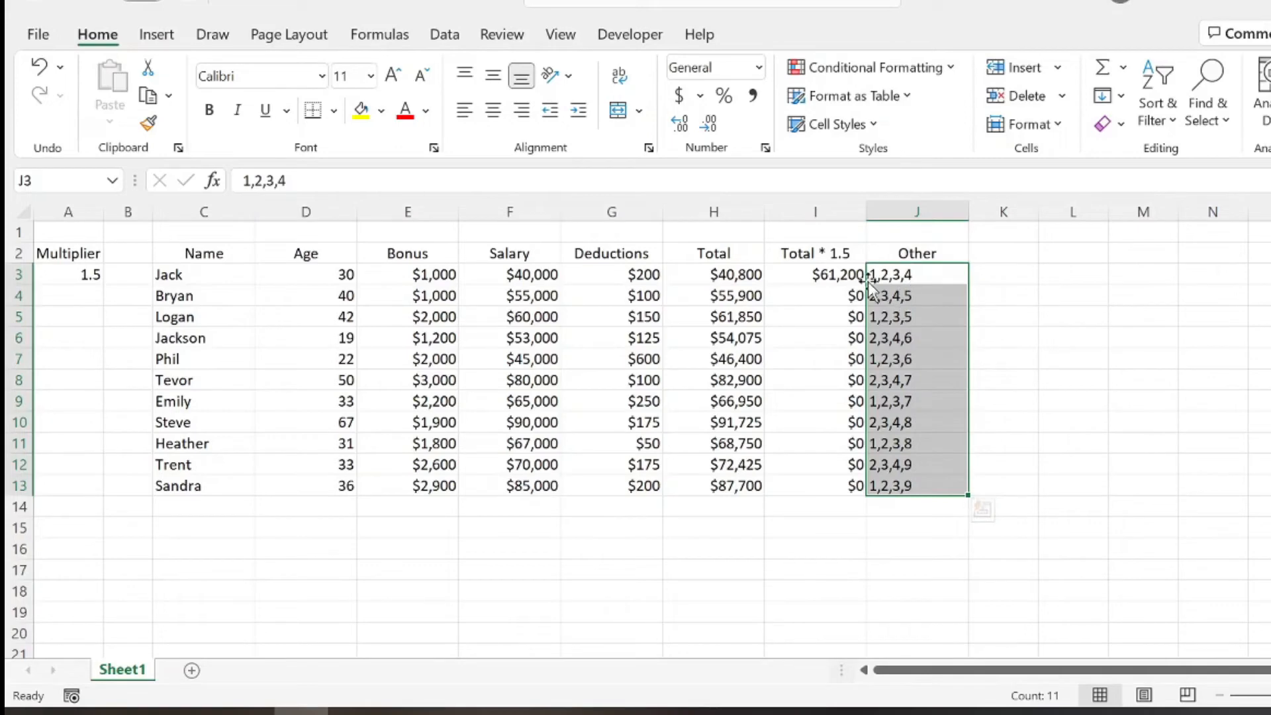
left_click(923, 315)
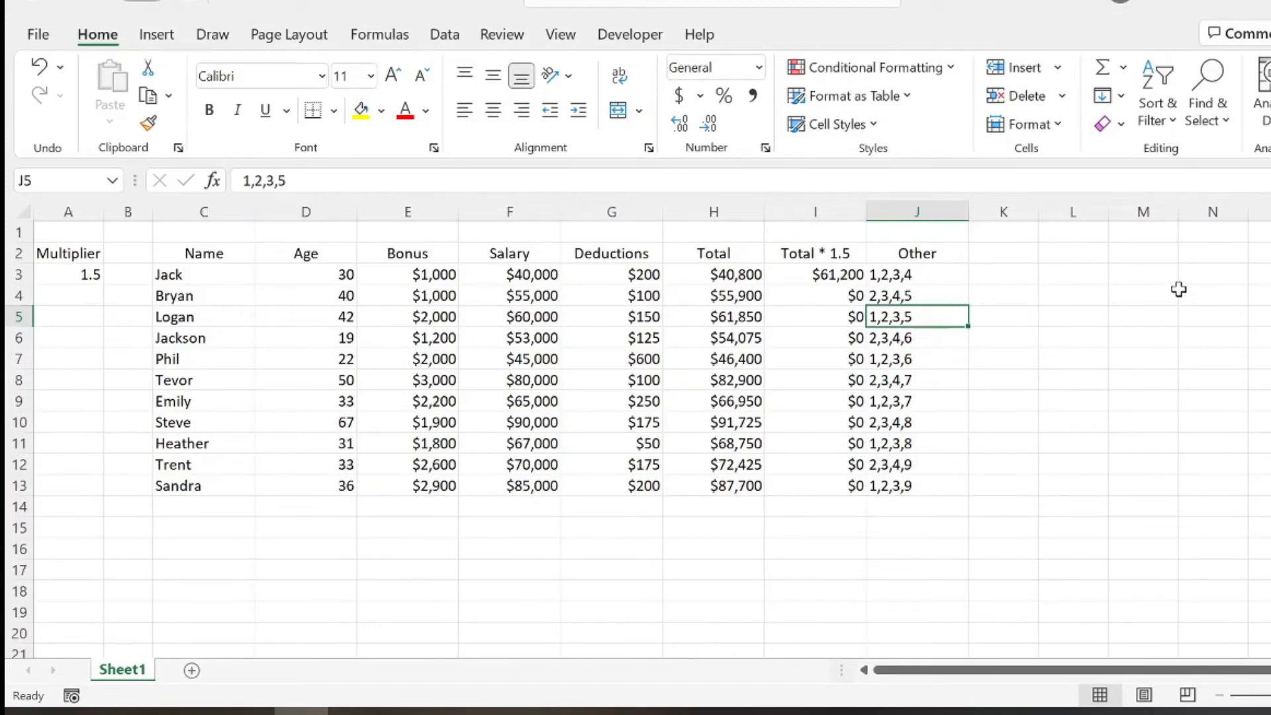
left_click(1018, 277)
type("1")
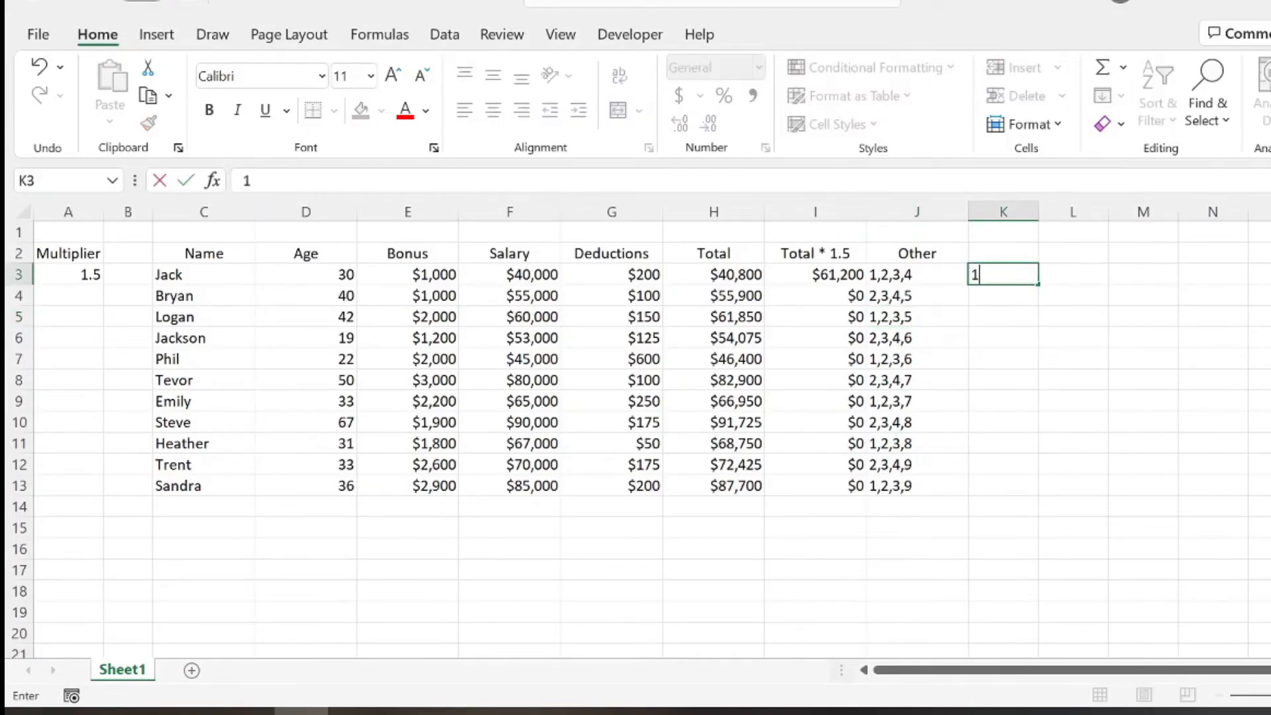
key("Tab")
type("2")
key("Tab")
type("3")
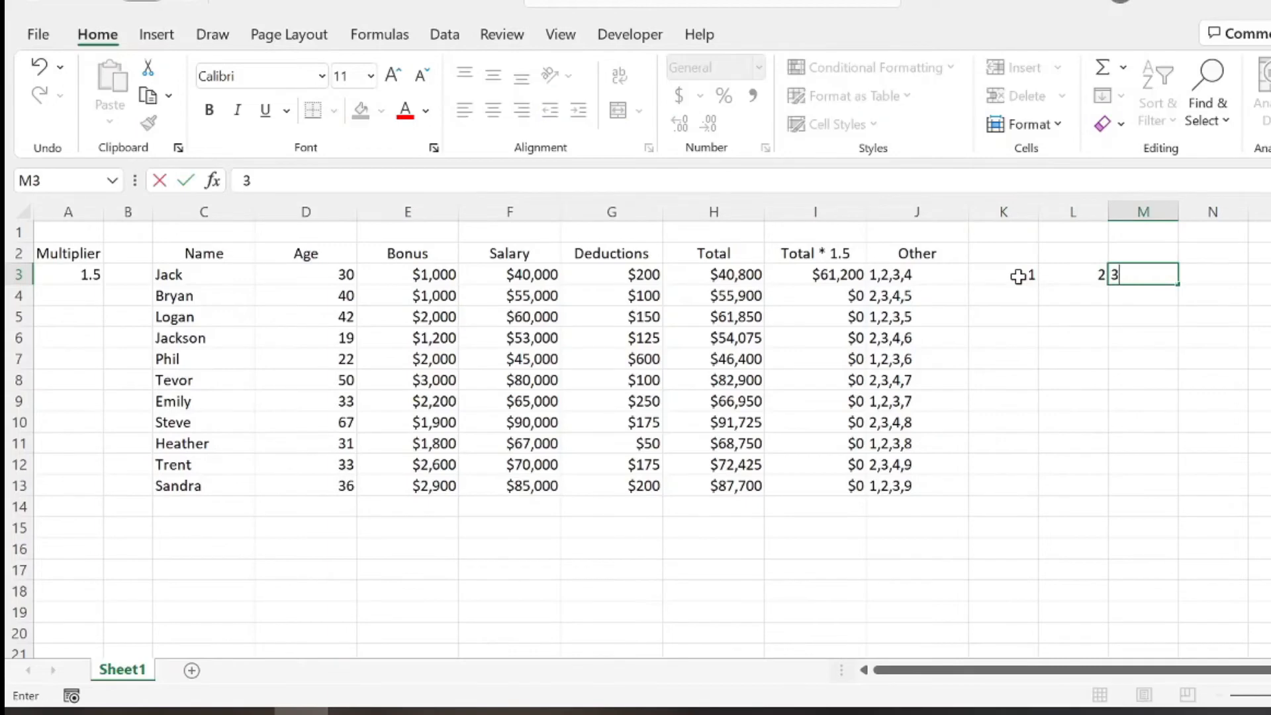
key("Tab")
type("4")
key("Tab")
- Clear the manually entered numbers from K3:N3
left_click_drag(891, 296, 1198, 573)
left_click_drag(171, 273, 1006, 616)
scroll(1011, 446, "up", 8)
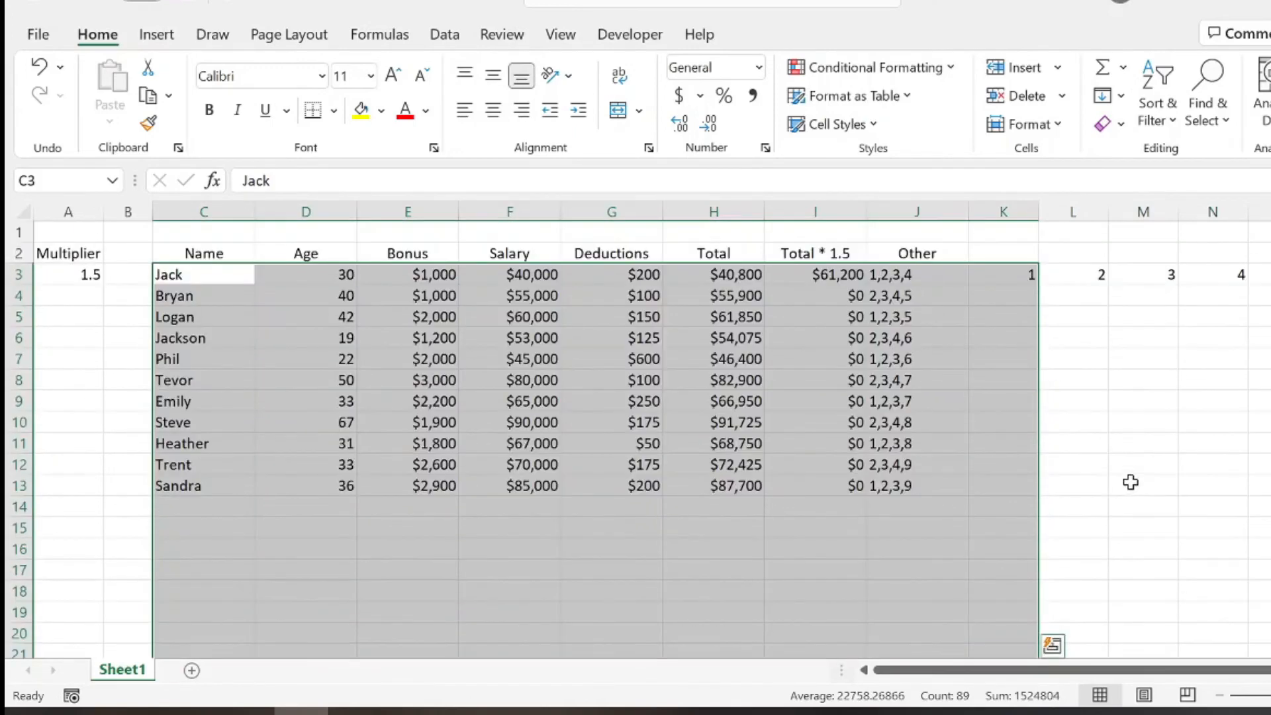
left_click(993, 334)
left_click_drag(1010, 278, 1265, 274)
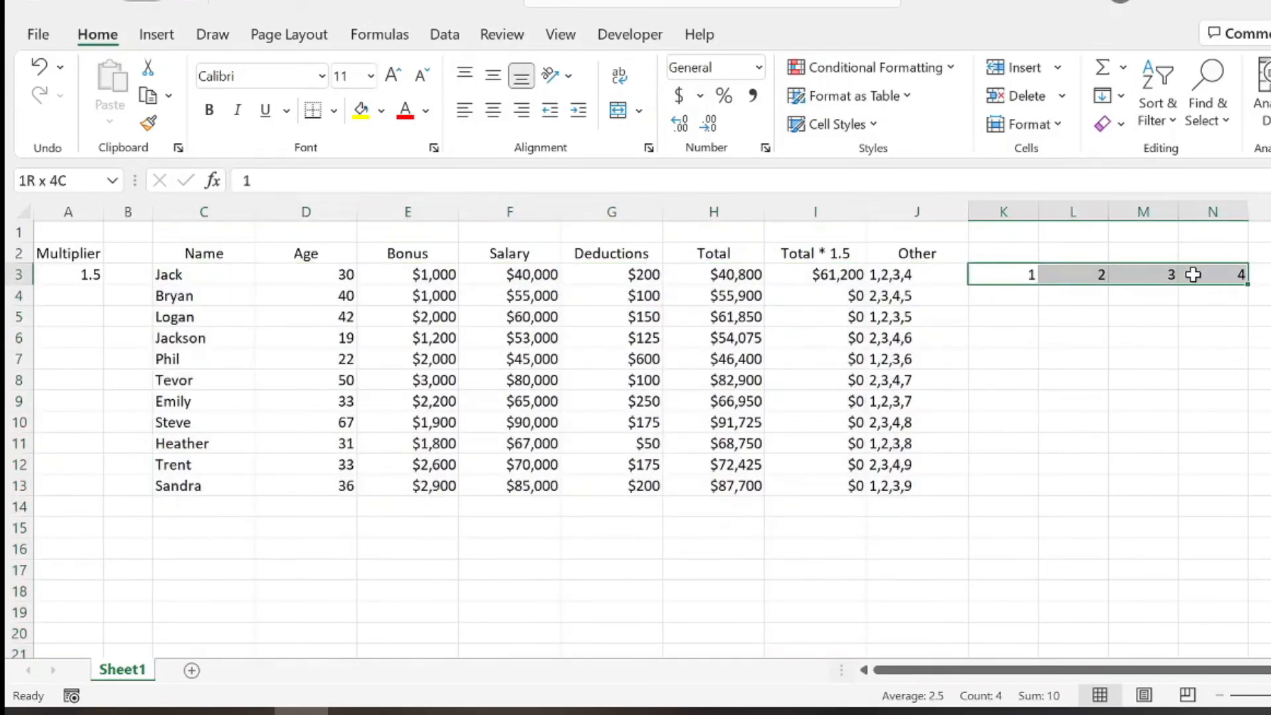
key("Delete")
key("Down")
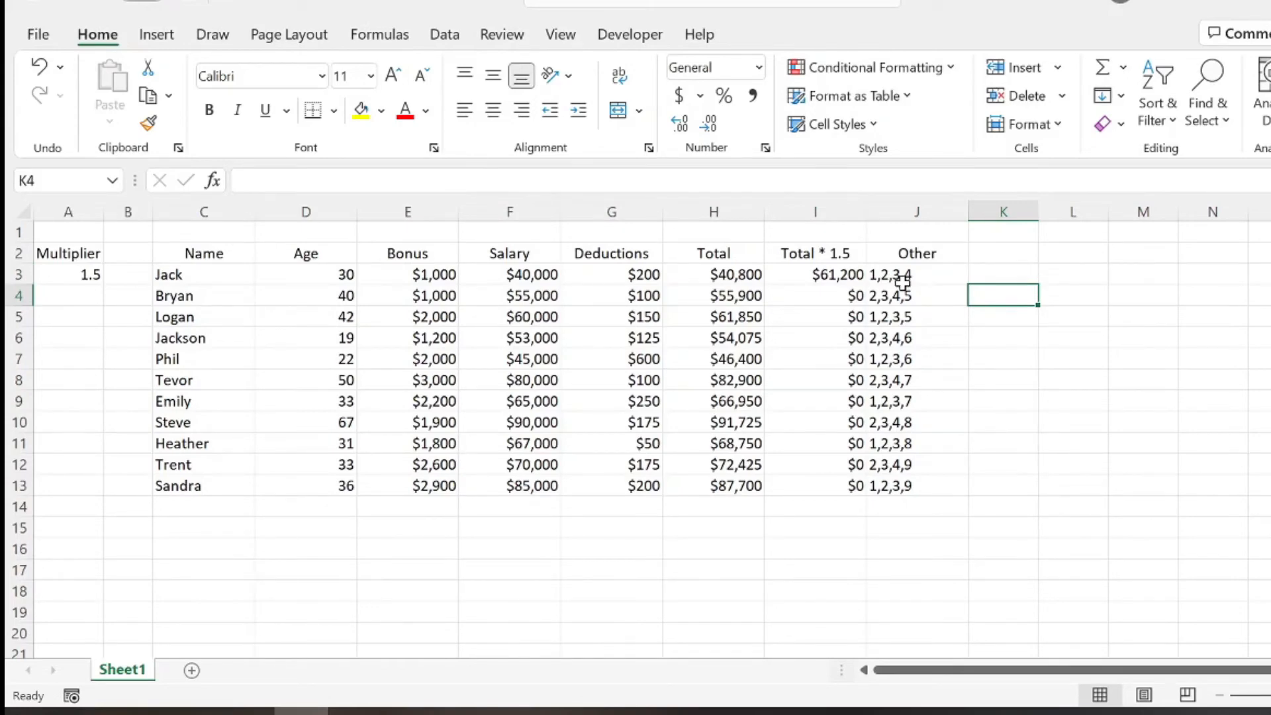
- Start Text to Columns on the whole Other column J and set the original data type to Delimited
left_click(918, 212)
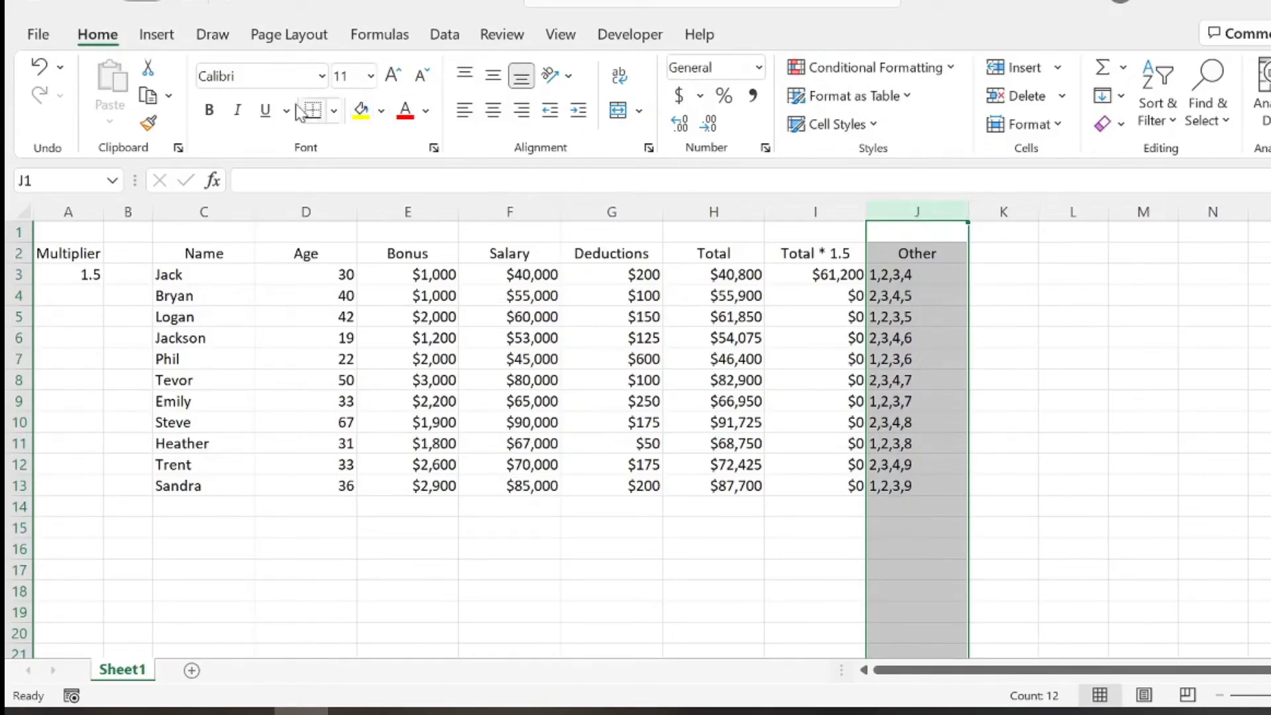
left_click(454, 39)
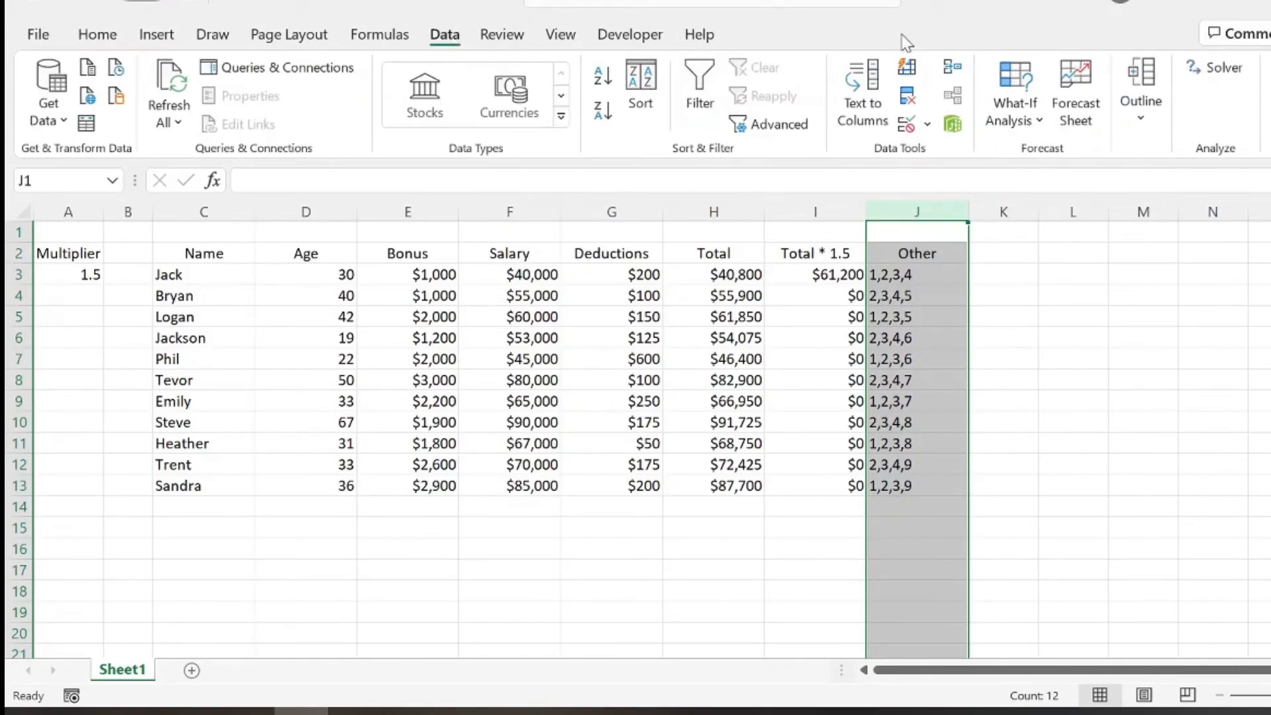
left_click(859, 121)
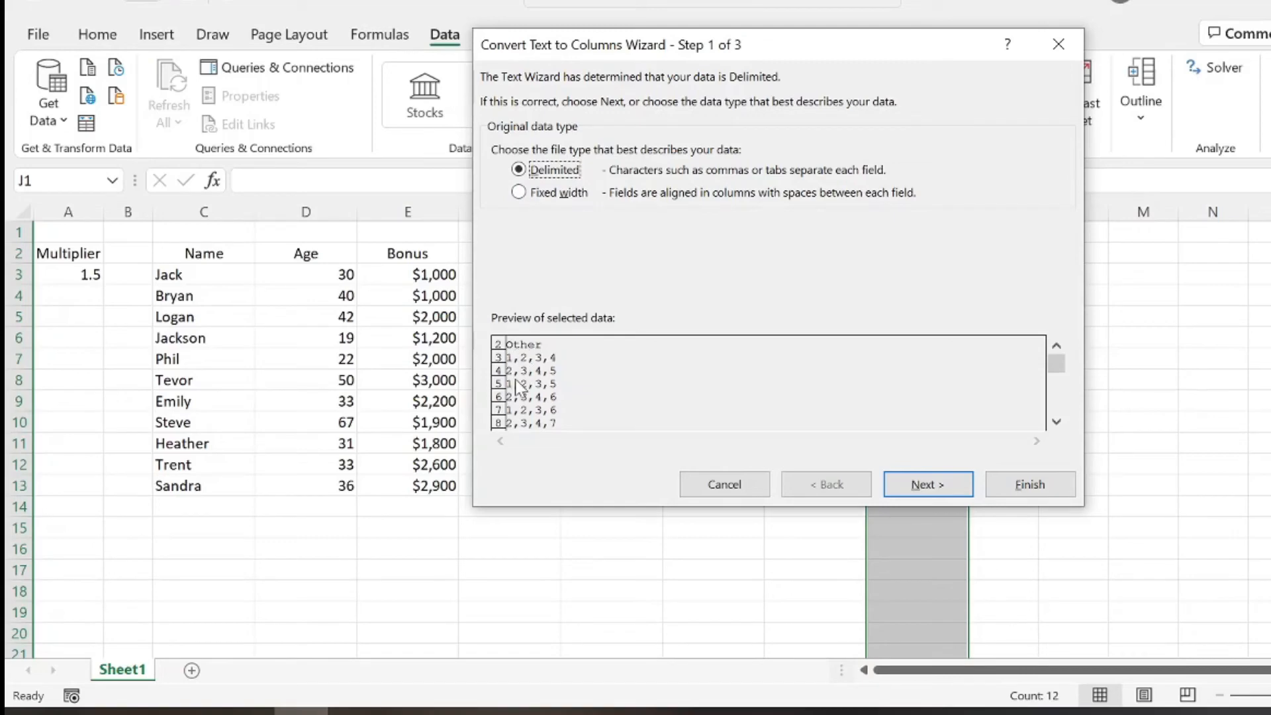
left_click(520, 193)
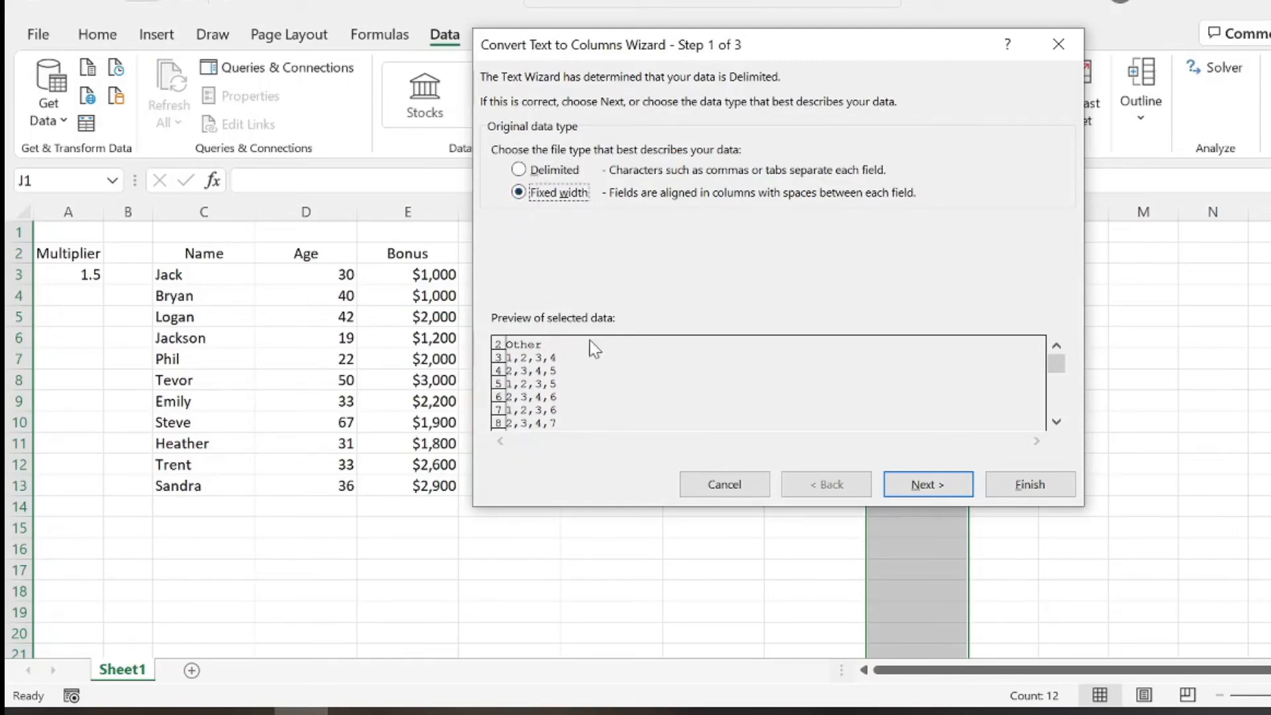
left_click(519, 170)
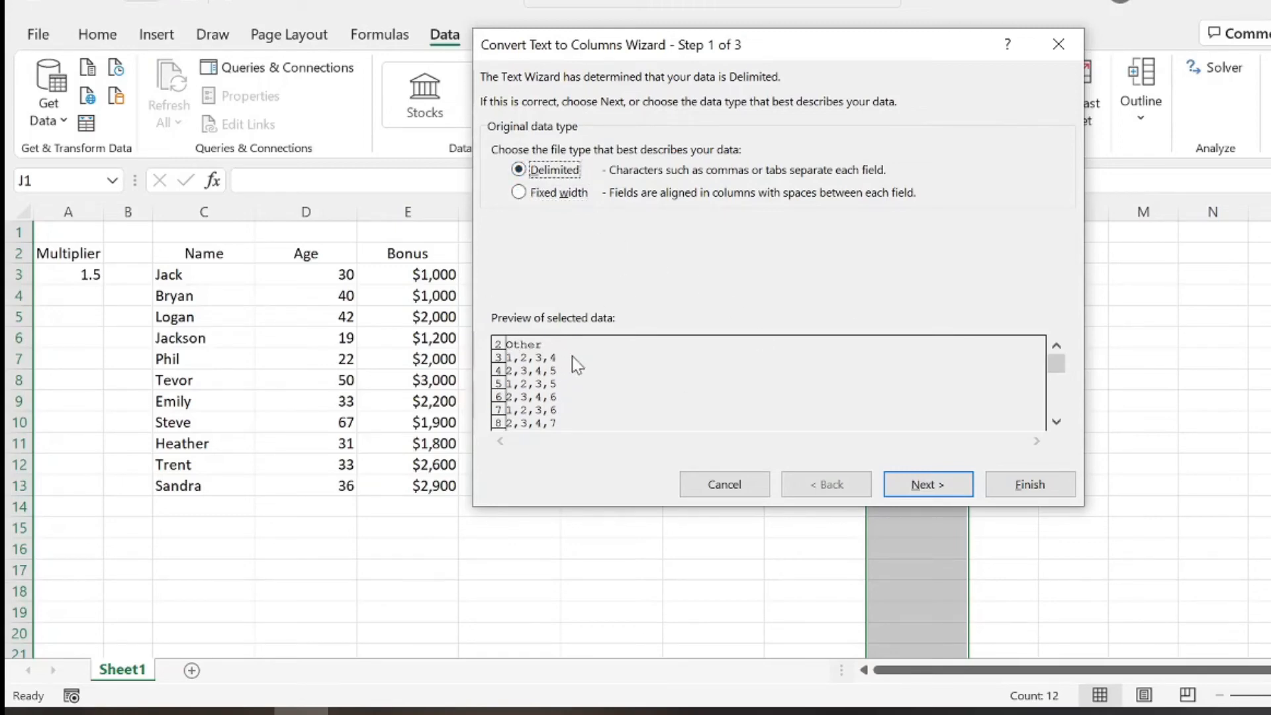
left_click(946, 491)
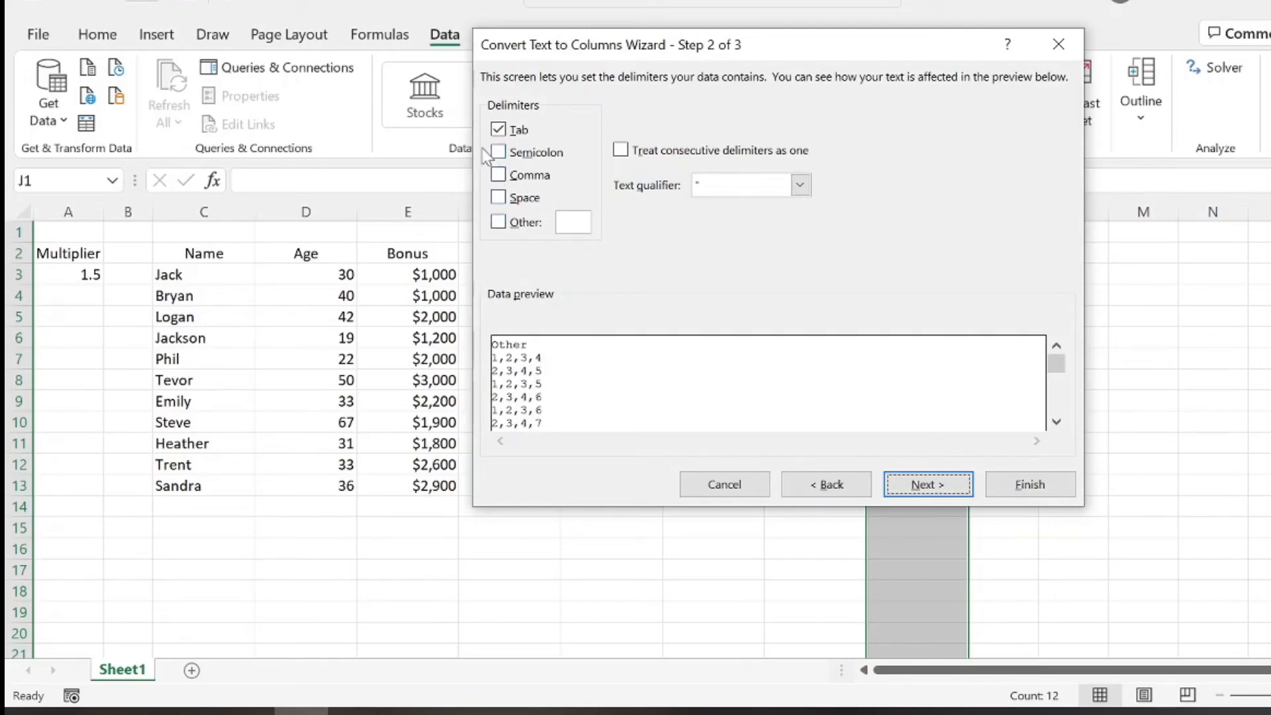
- Add Comma as a delimiter and complete the split with General format and destination $J$1
left_click(503, 176)
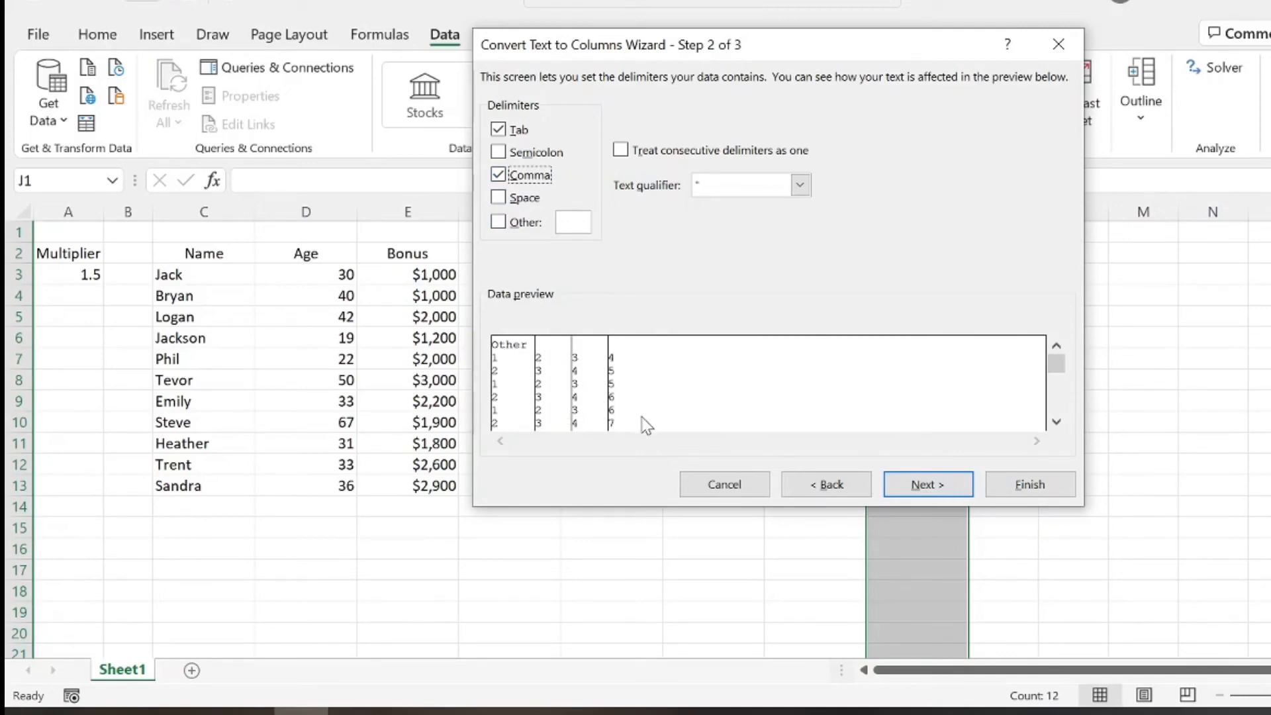
left_click(937, 486)
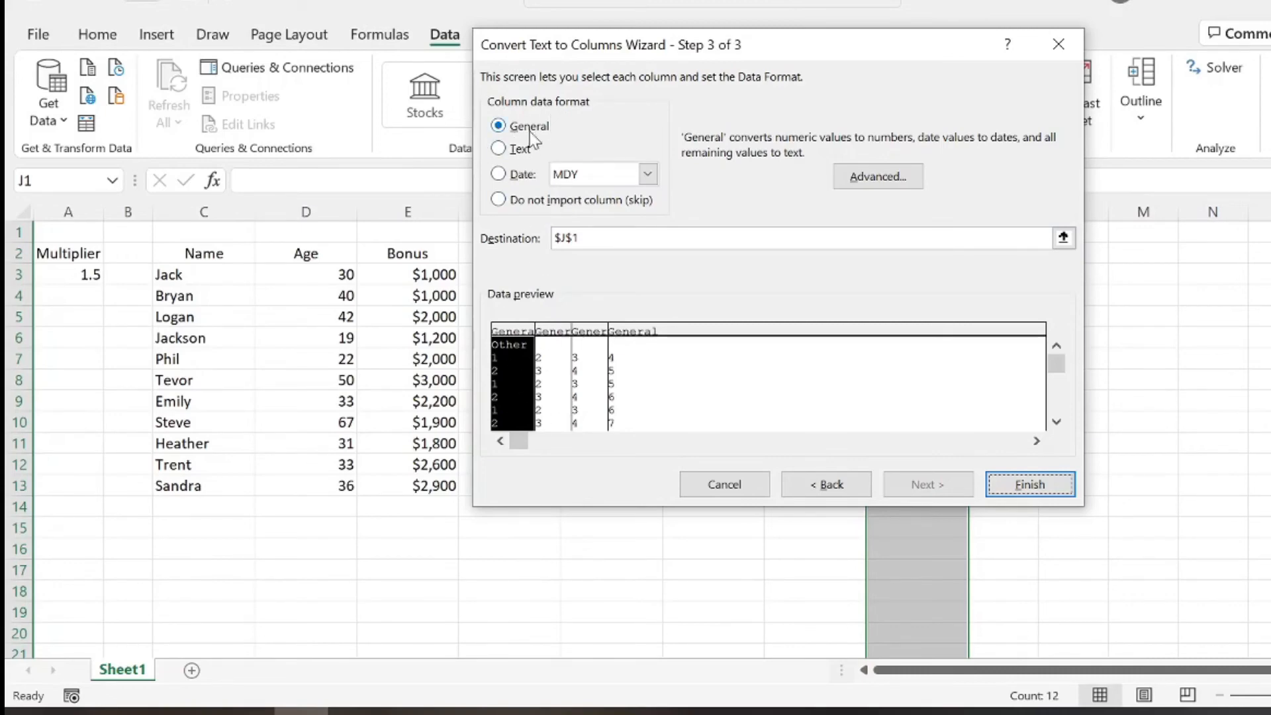
left_click(1028, 485)
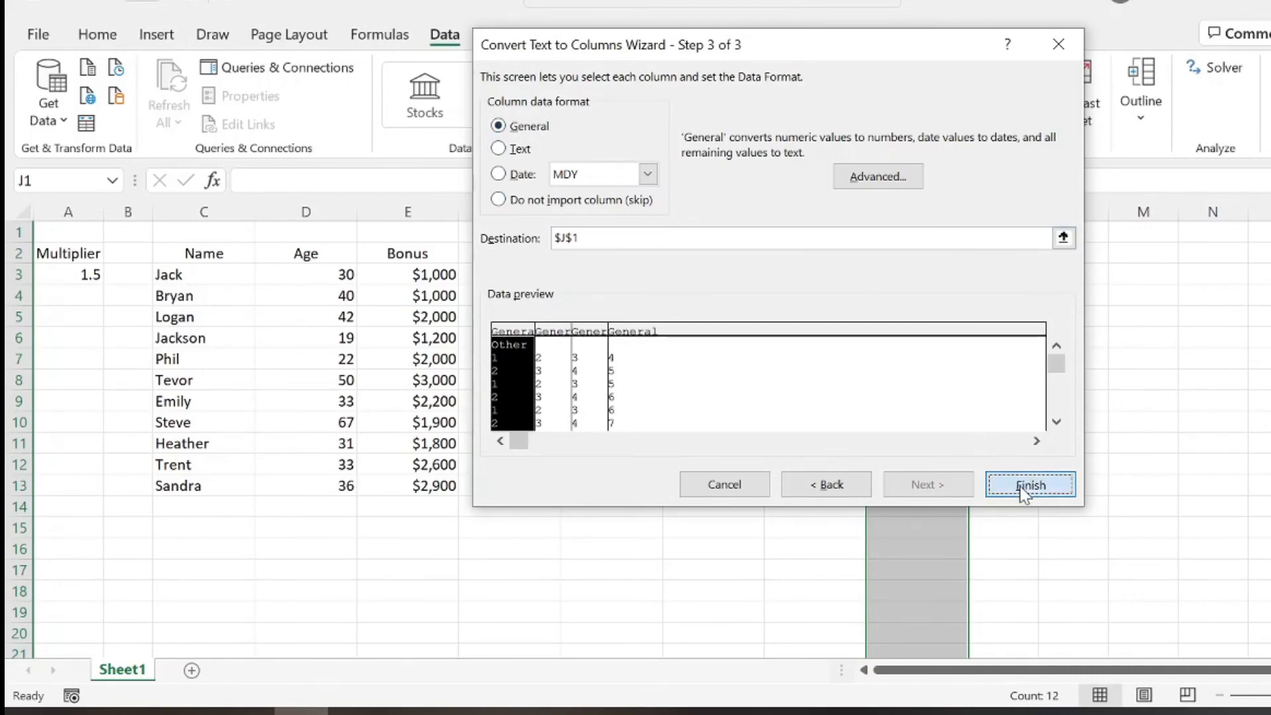
left_click_drag(1052, 417, 1126, 483)
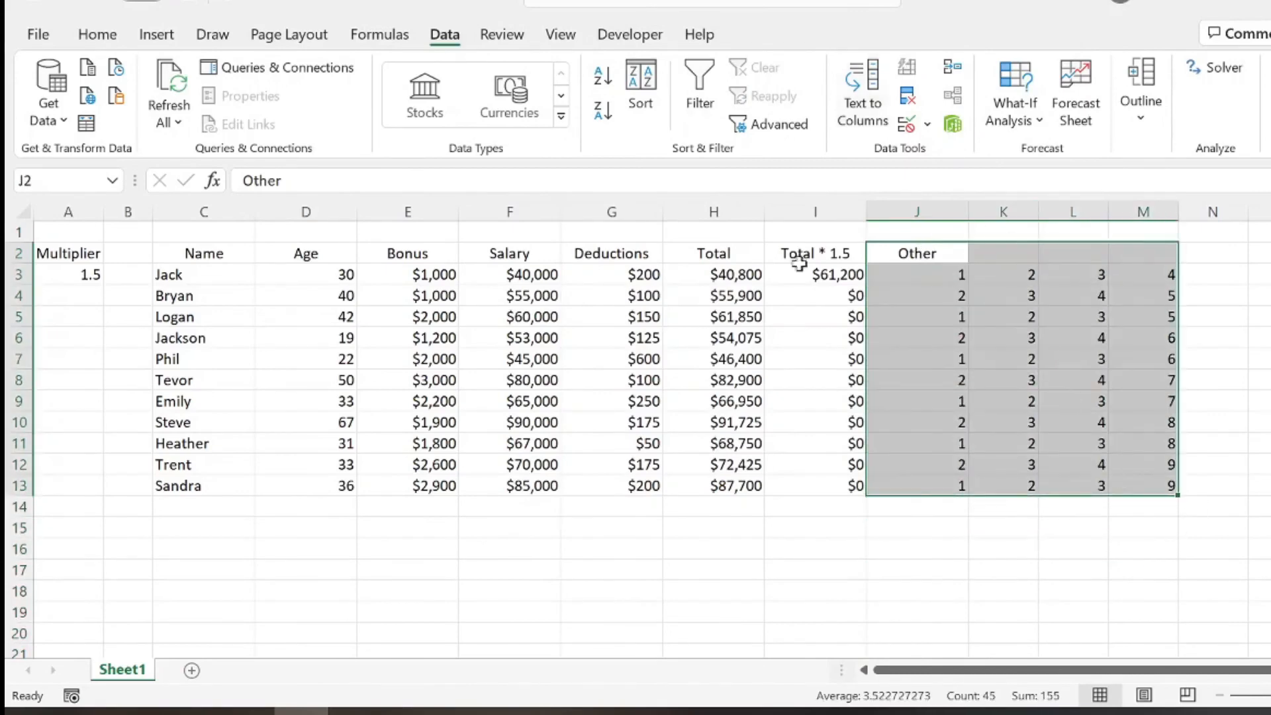
left_click(1057, 331)
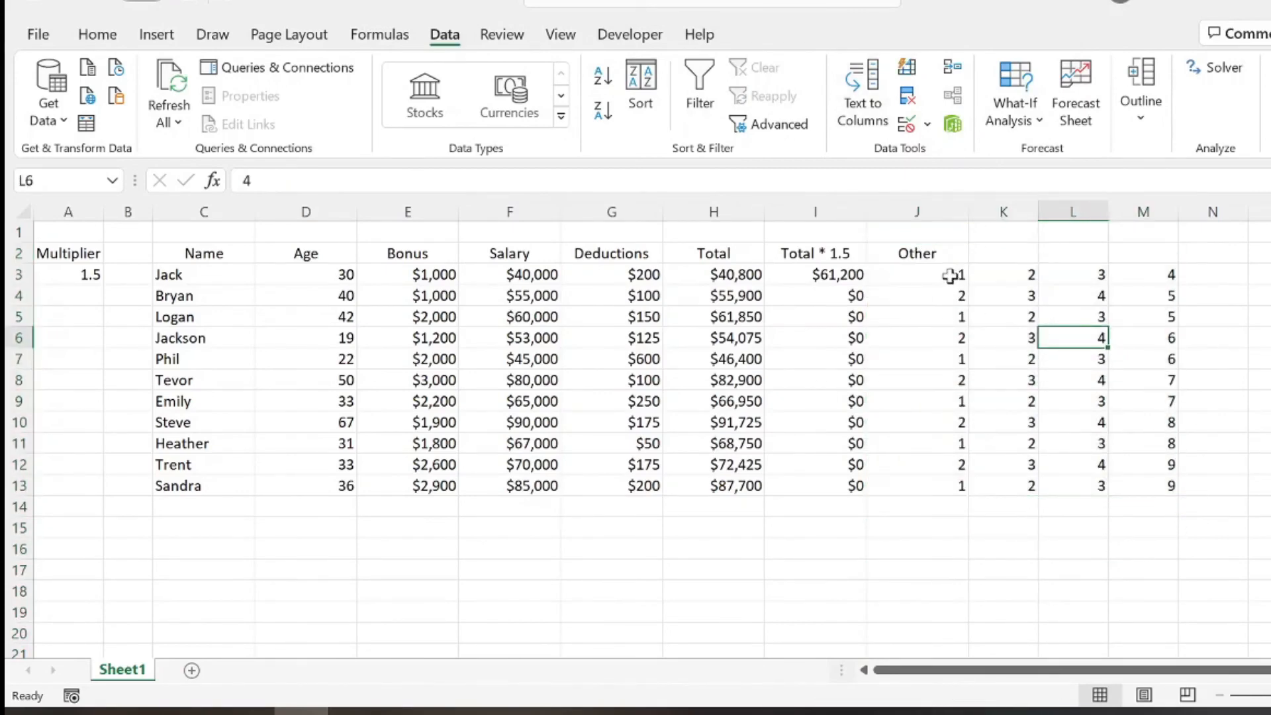
- Review the split numbers from the Other column in J3:M13
left_click_drag(954, 277, 1197, 483)
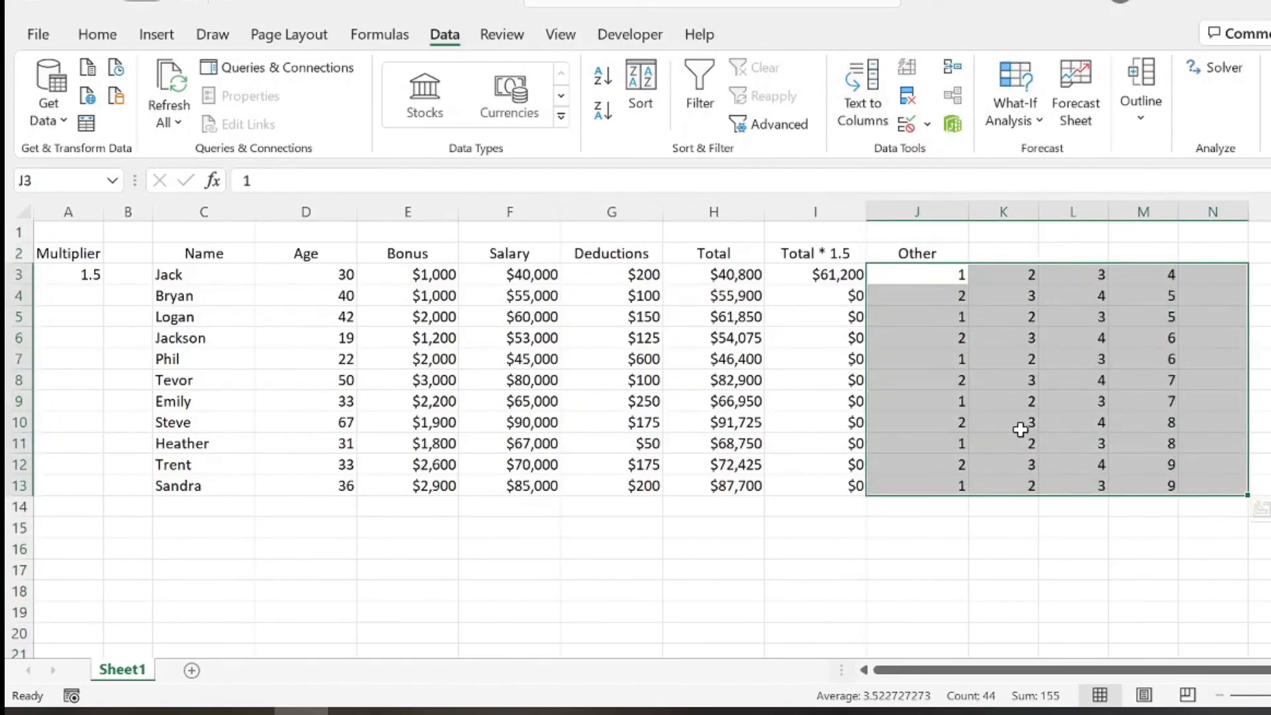
left_click_drag(953, 210, 1106, 298)
left_click(953, 277)
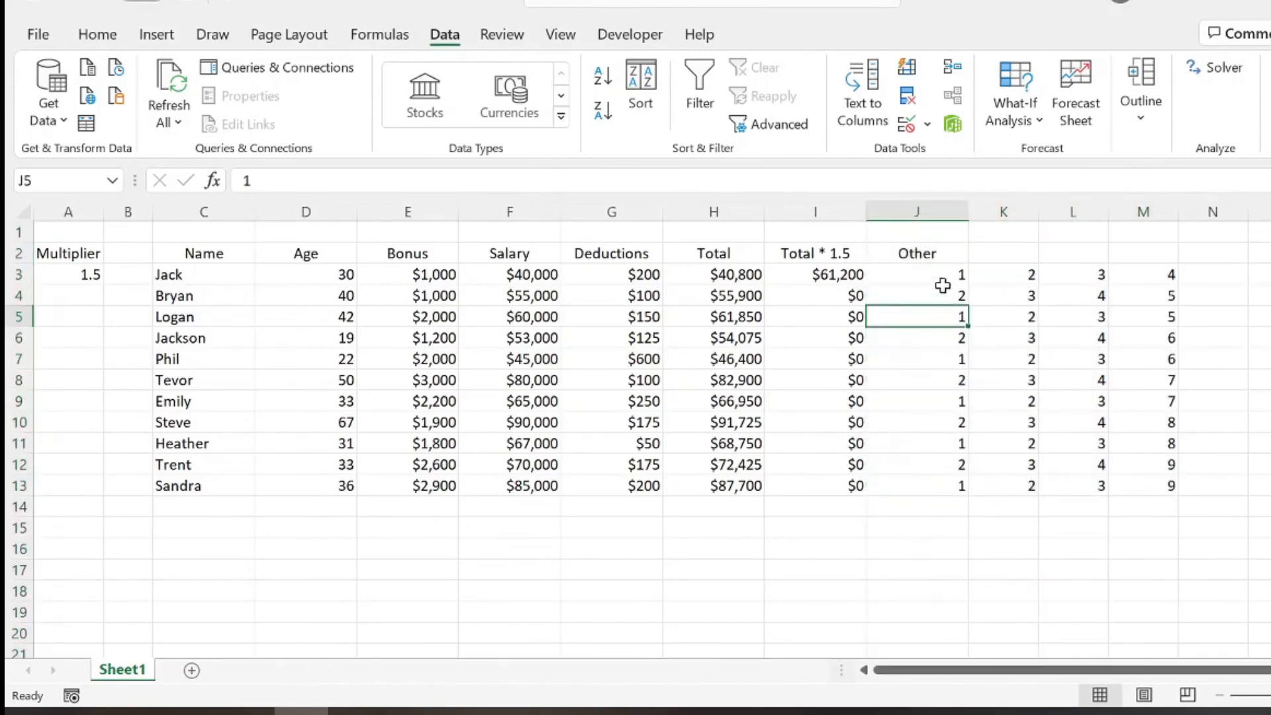
left_click_drag(945, 295, 1126, 485)
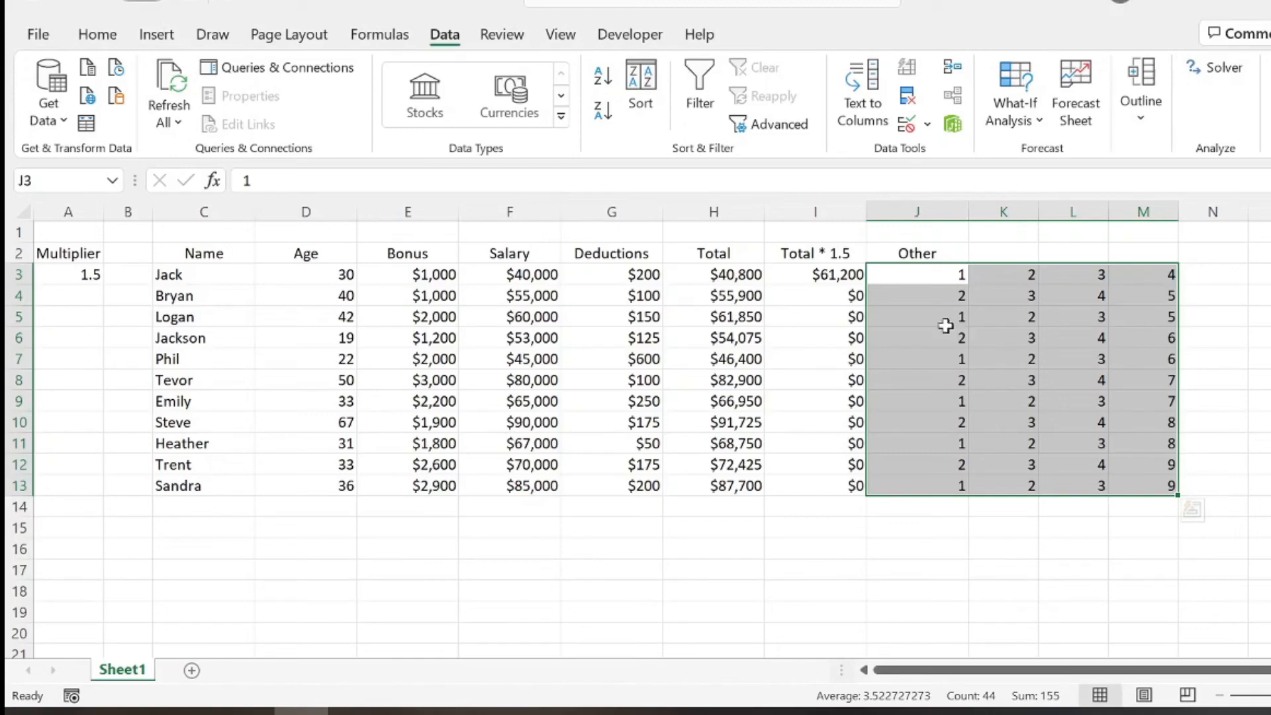
left_click(82, 430)
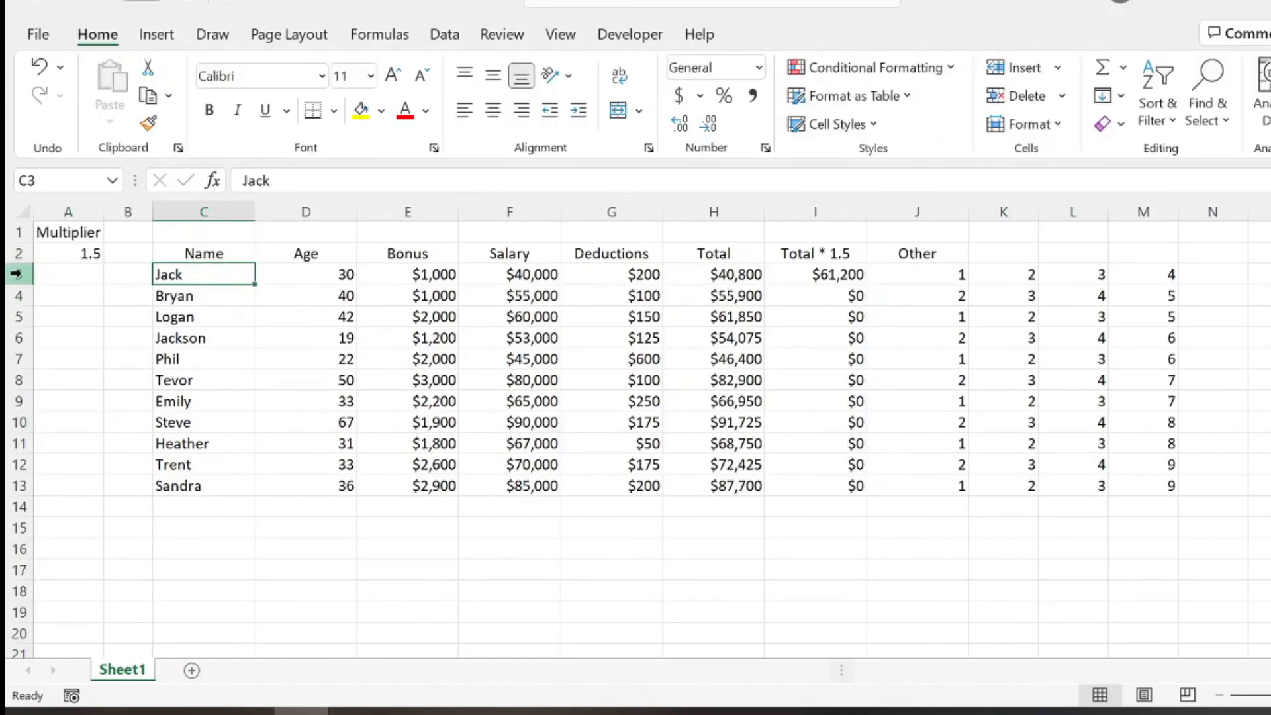
- Freeze the panes above row 3 so that rows 1 and 2 are locked in view
left_click(15, 273)
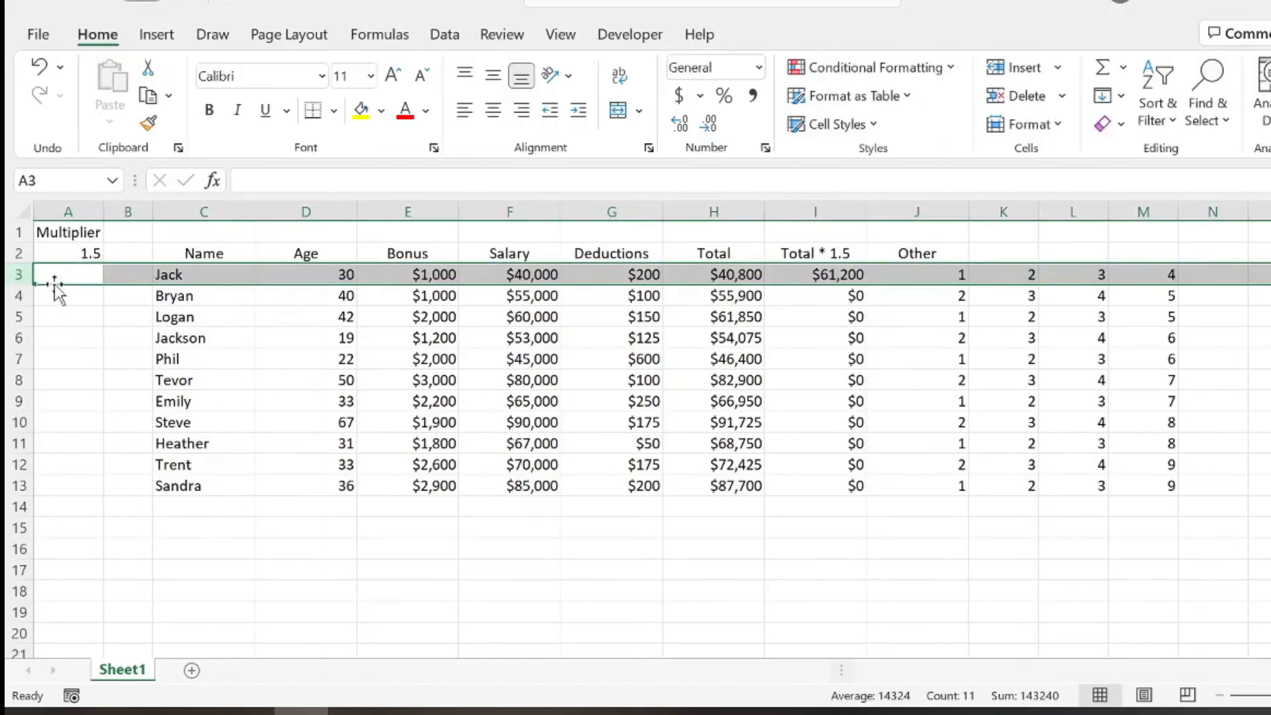
key("alt+q")
type("fre")
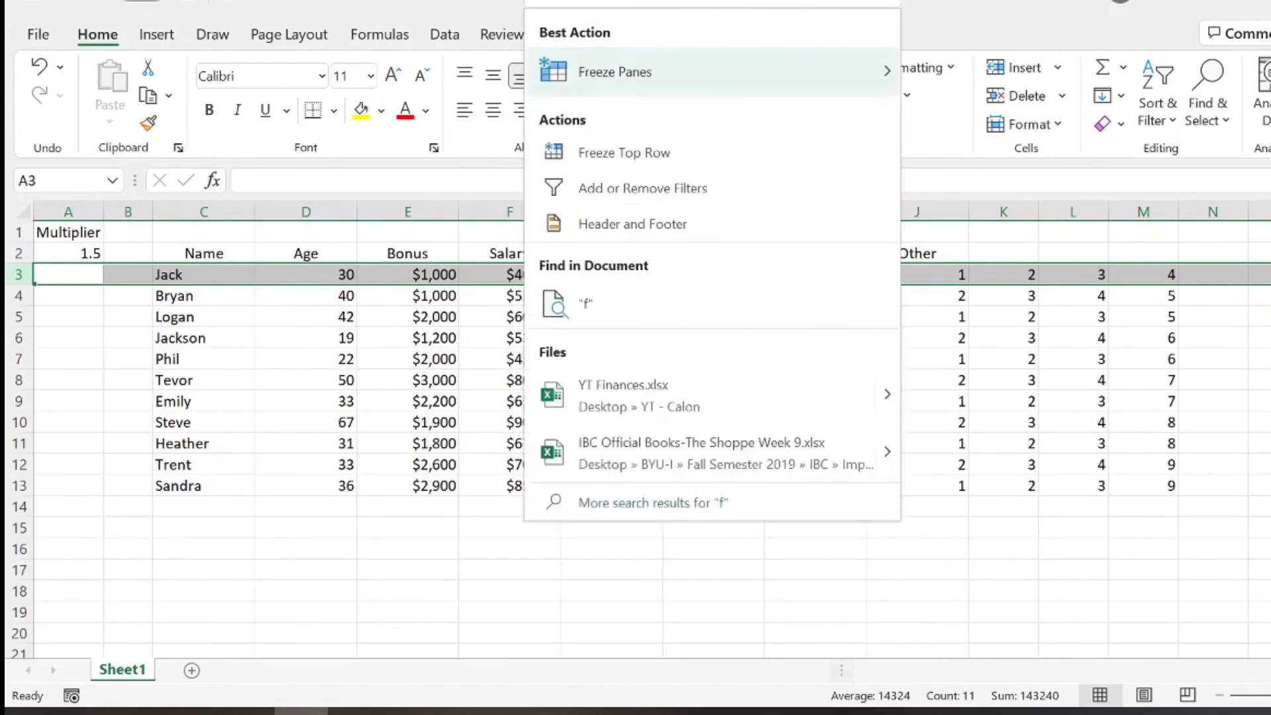
mouse_move(882, 83)
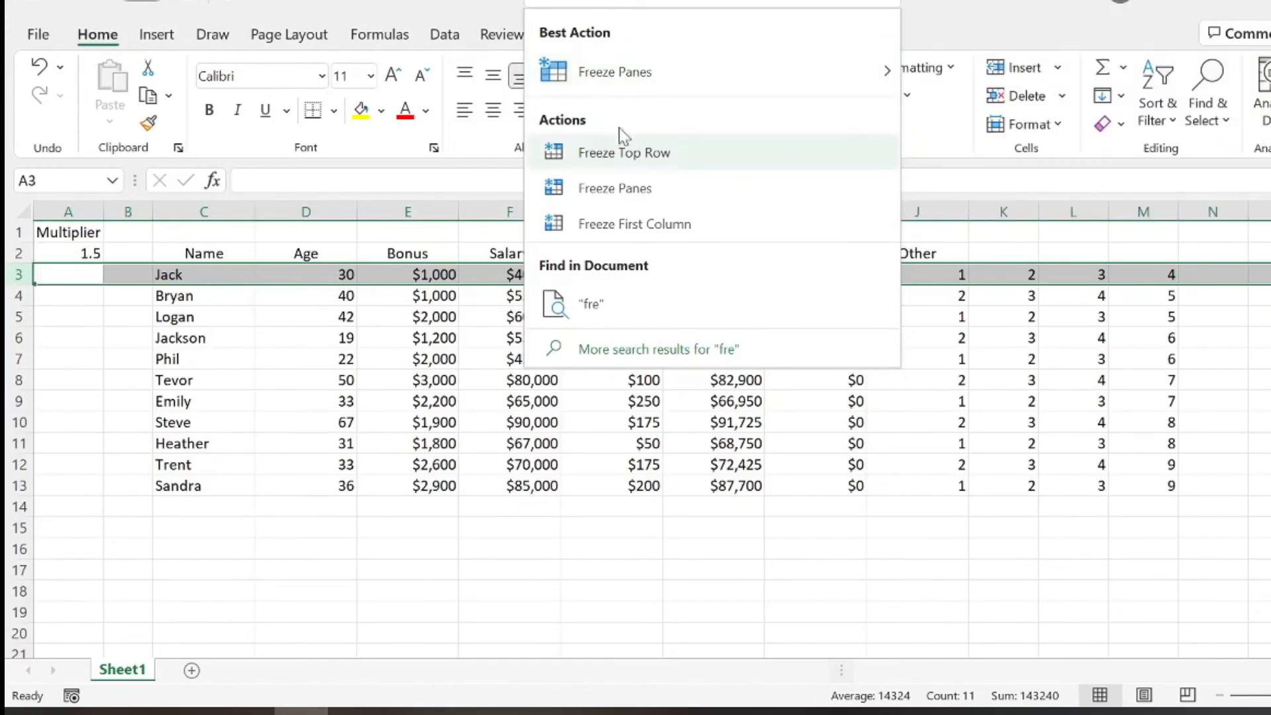
mouse_move(725, 77)
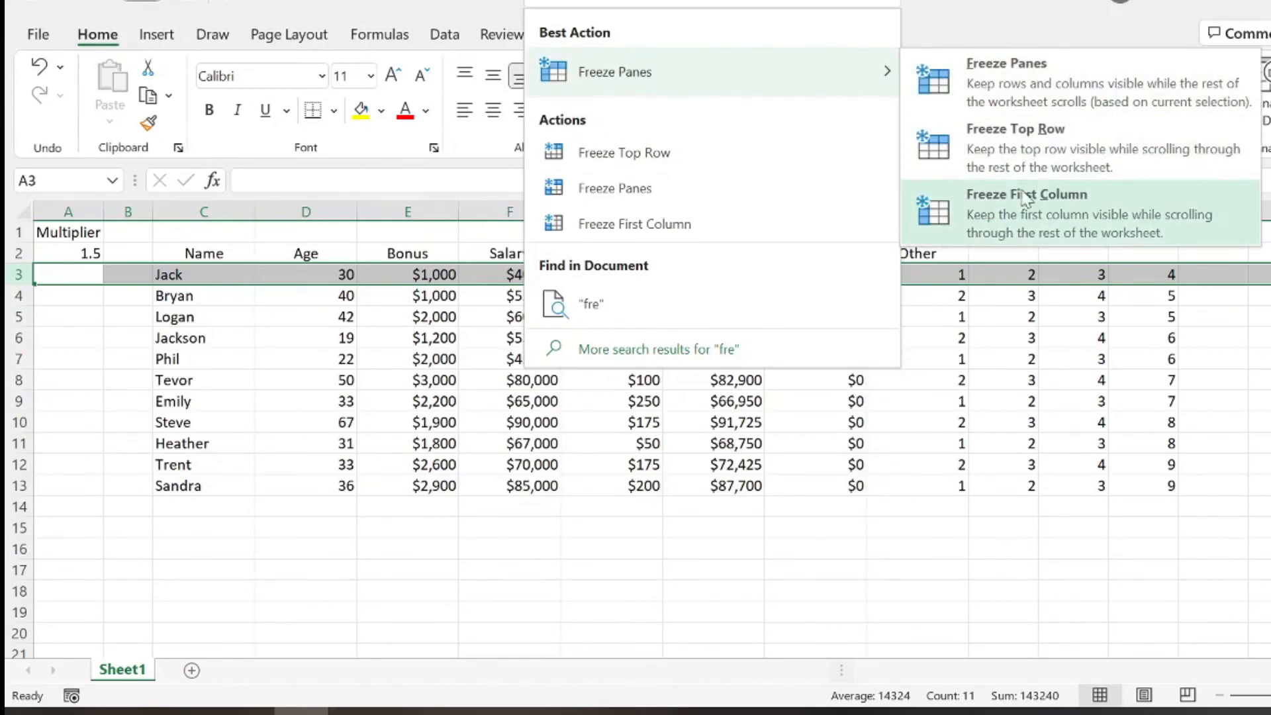
left_click(1031, 83)
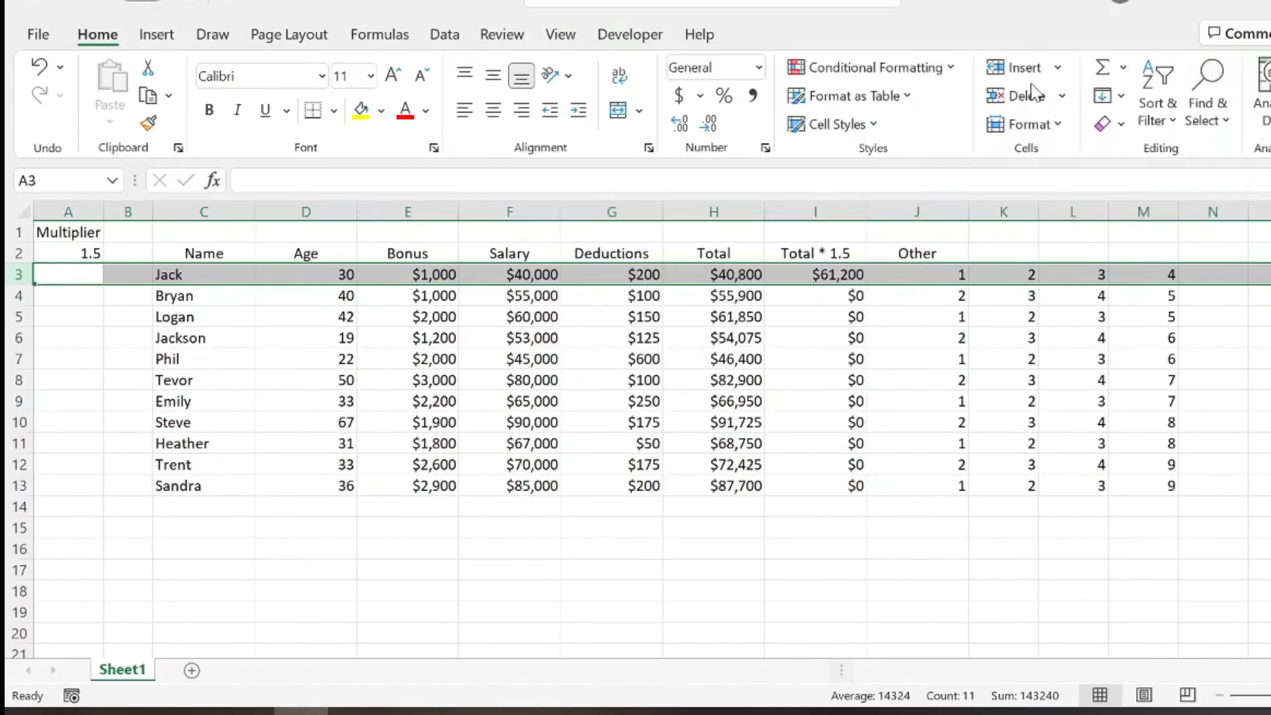
- Examine how the frozen header rows 1 and 2 behave against the rows below across the length of the worksheet
scroll(129, 370, "down", 1)
left_click_drag(18, 232, 19, 257)
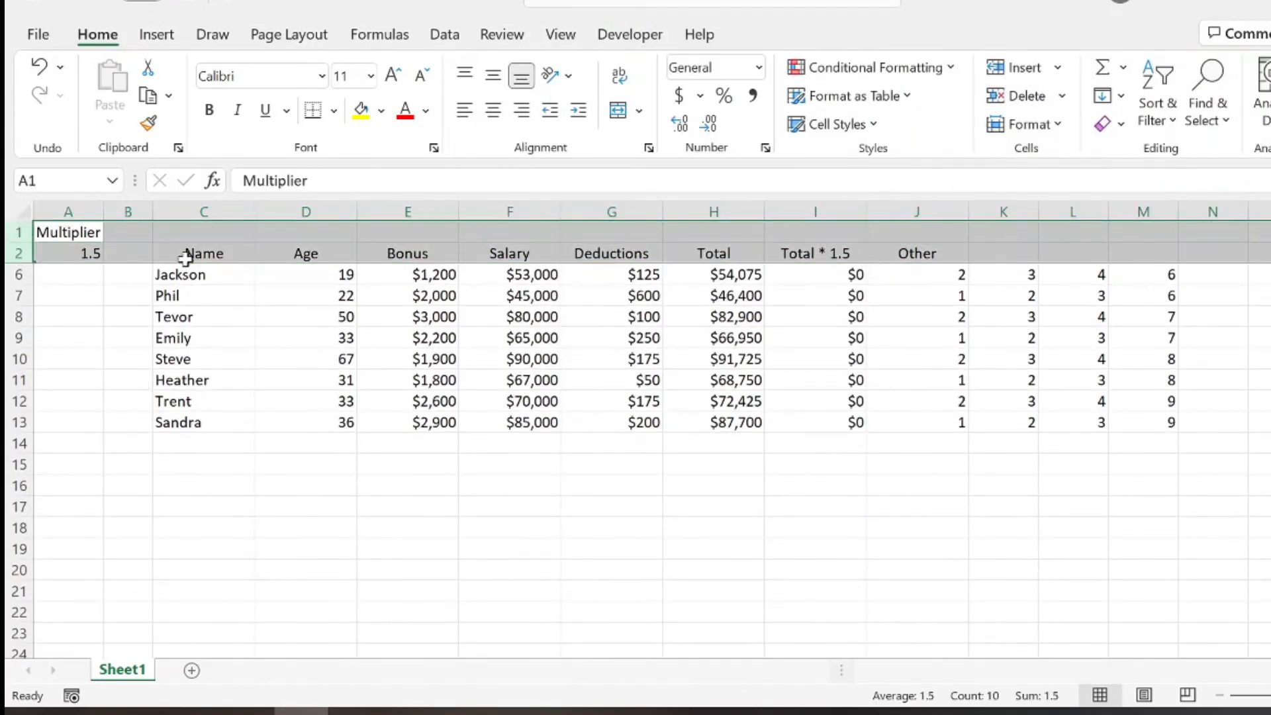
scroll(583, 292, "down", 4)
scroll(570, 307, "down", 4)
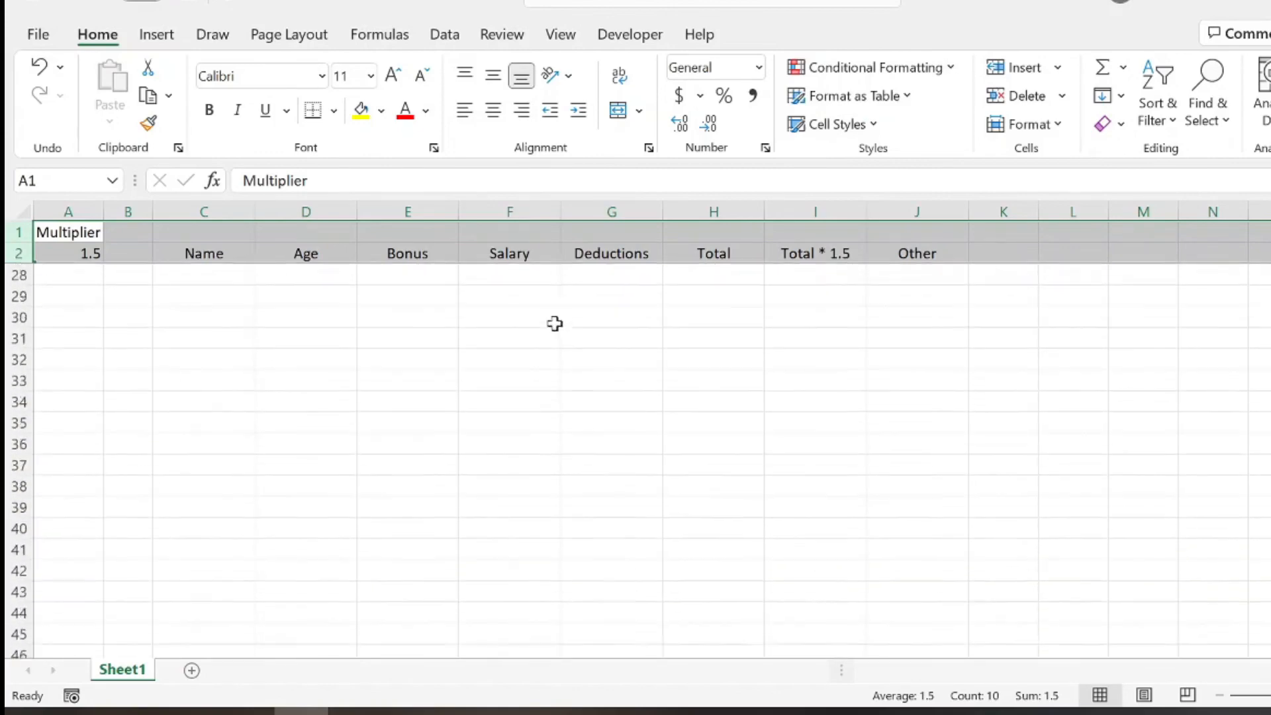
scroll(559, 383, "up", 9)
left_click(513, 359)
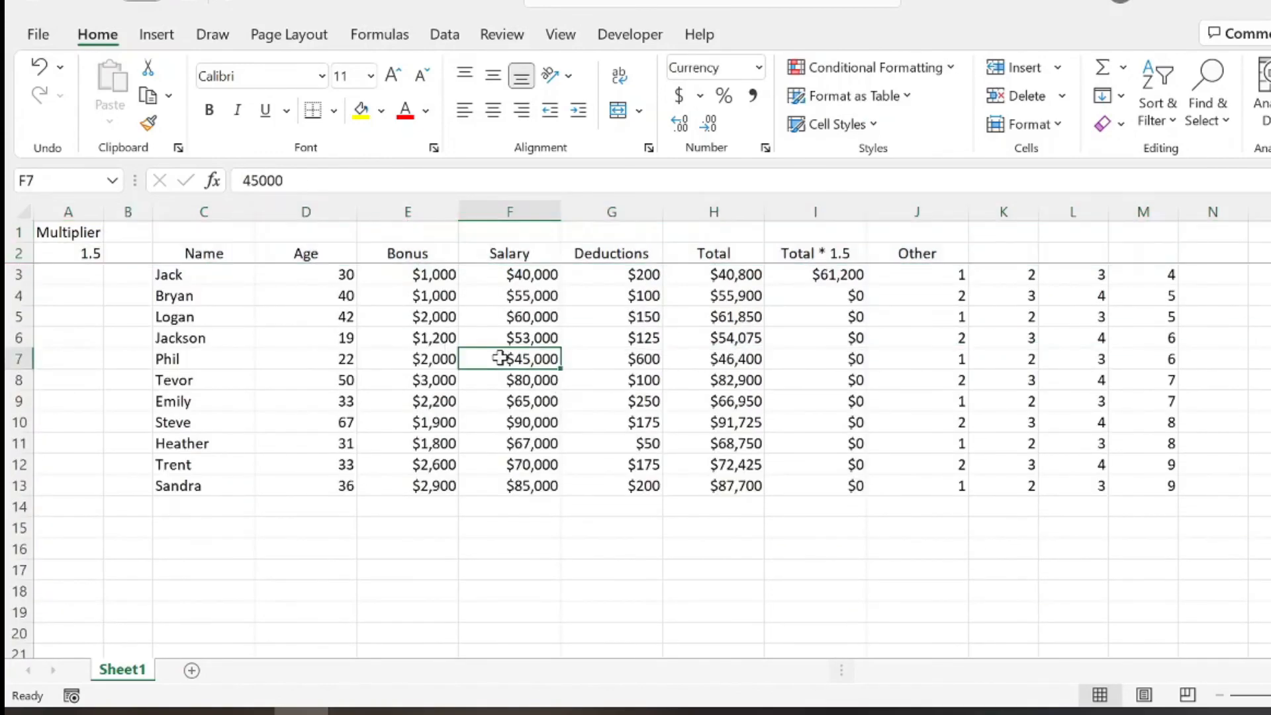
scroll(298, 335, "down", 4)
scroll(302, 318, "down", 20)
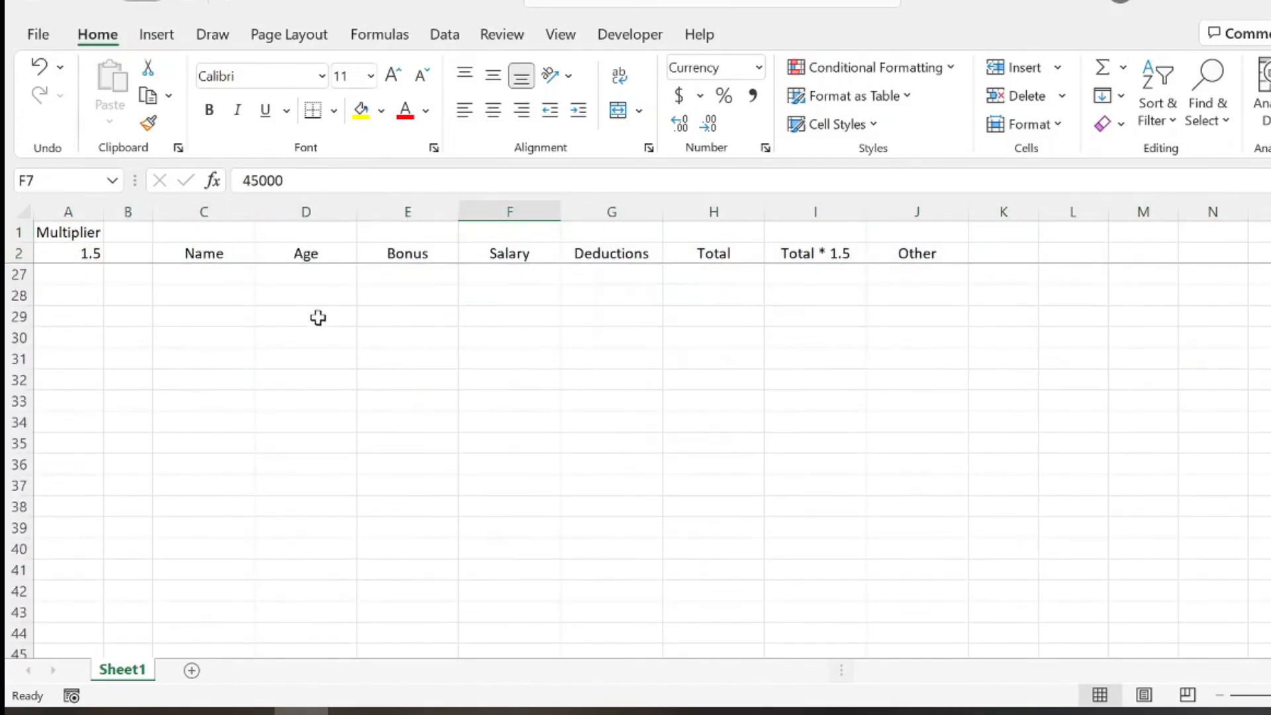
left_click_drag(241, 426, 917, 615)
scroll(484, 601, "down", 14)
left_click(289, 541)
left_click_drag(289, 540, 1016, 514)
left_click_drag(204, 249, 932, 556)
left_click(788, 399)
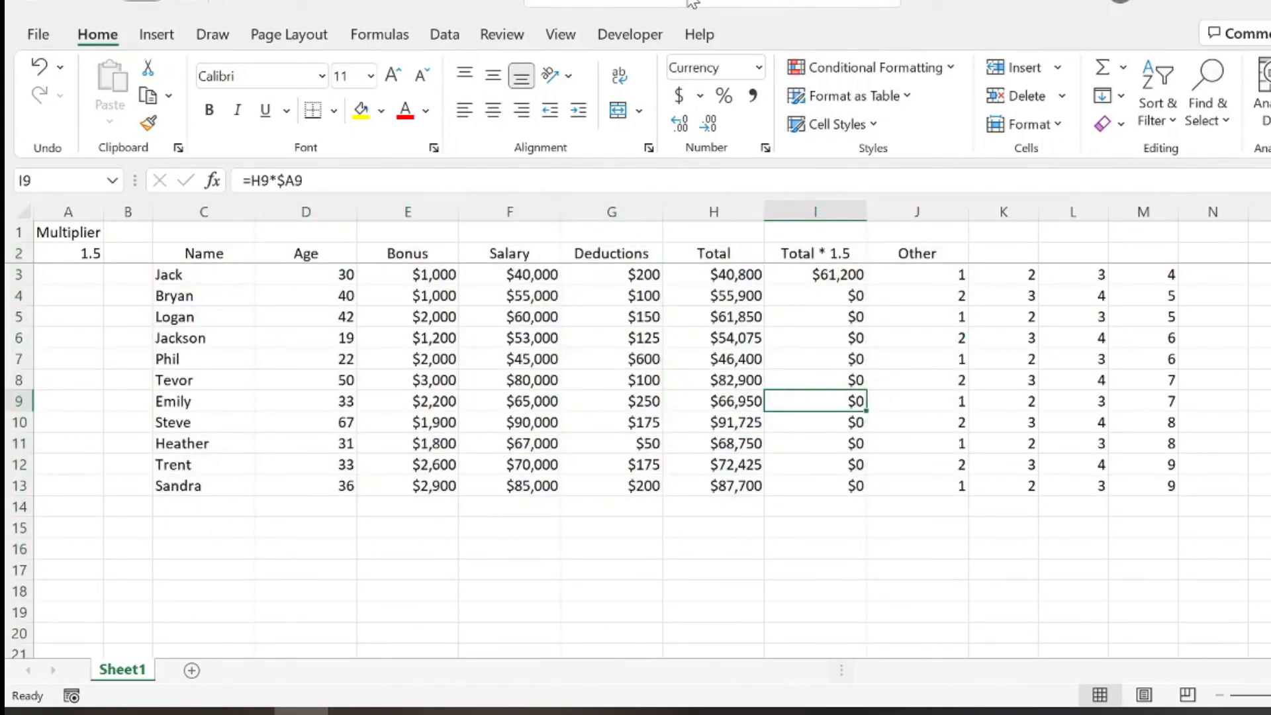
- Unfreeze the panes and check that the header rows move with the rest of the worksheet
left_click(632, 4)
mouse_move(609, 76)
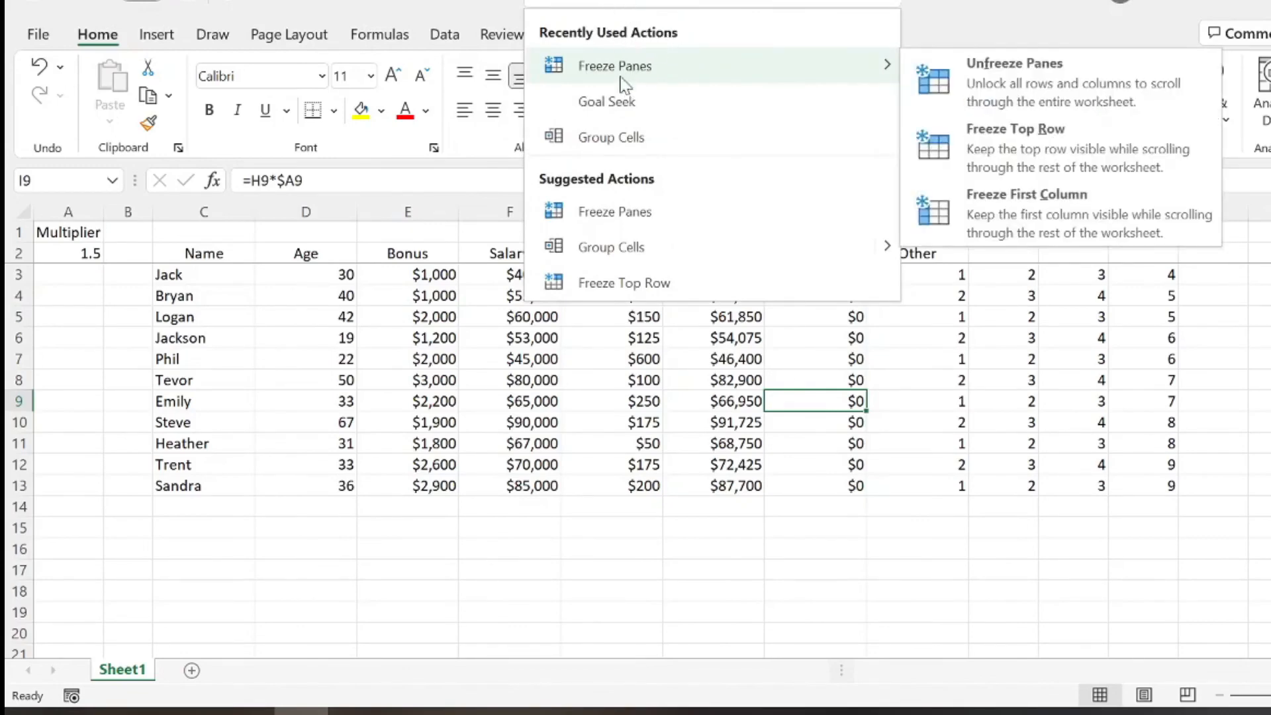
left_click(1026, 81)
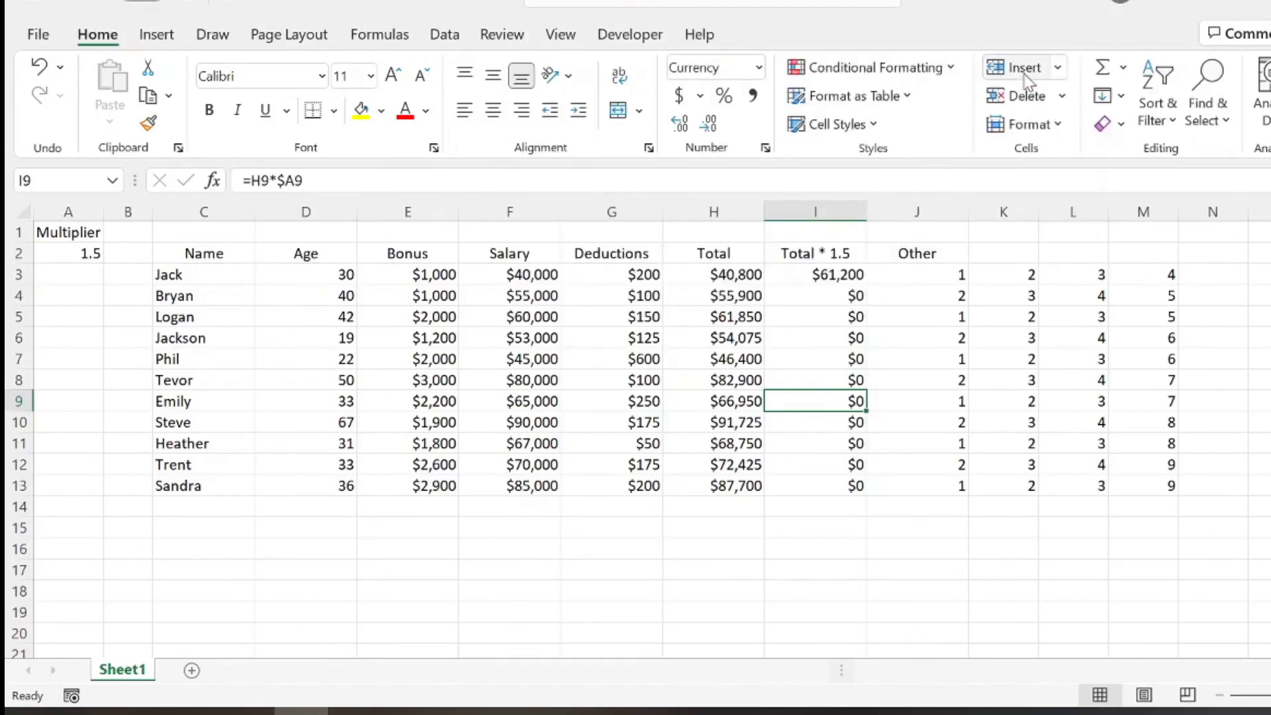
scroll(558, 377, "down", 8)
scroll(560, 379, "up", 8)
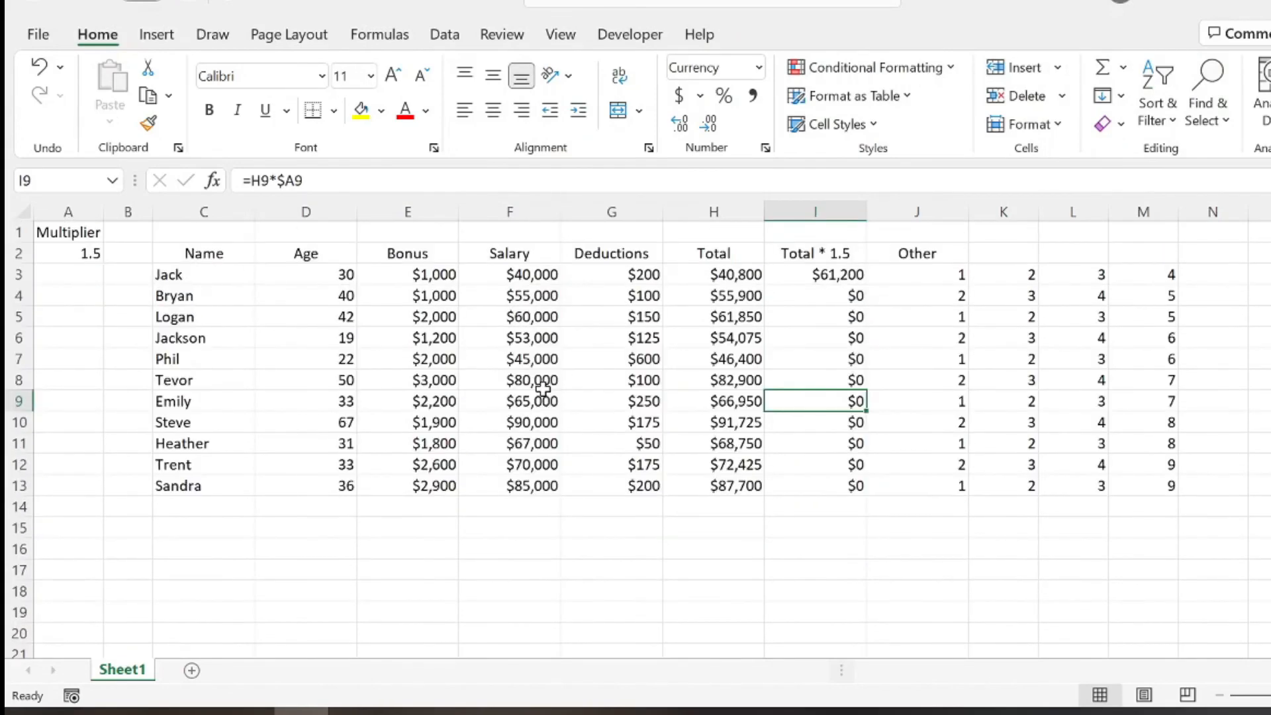